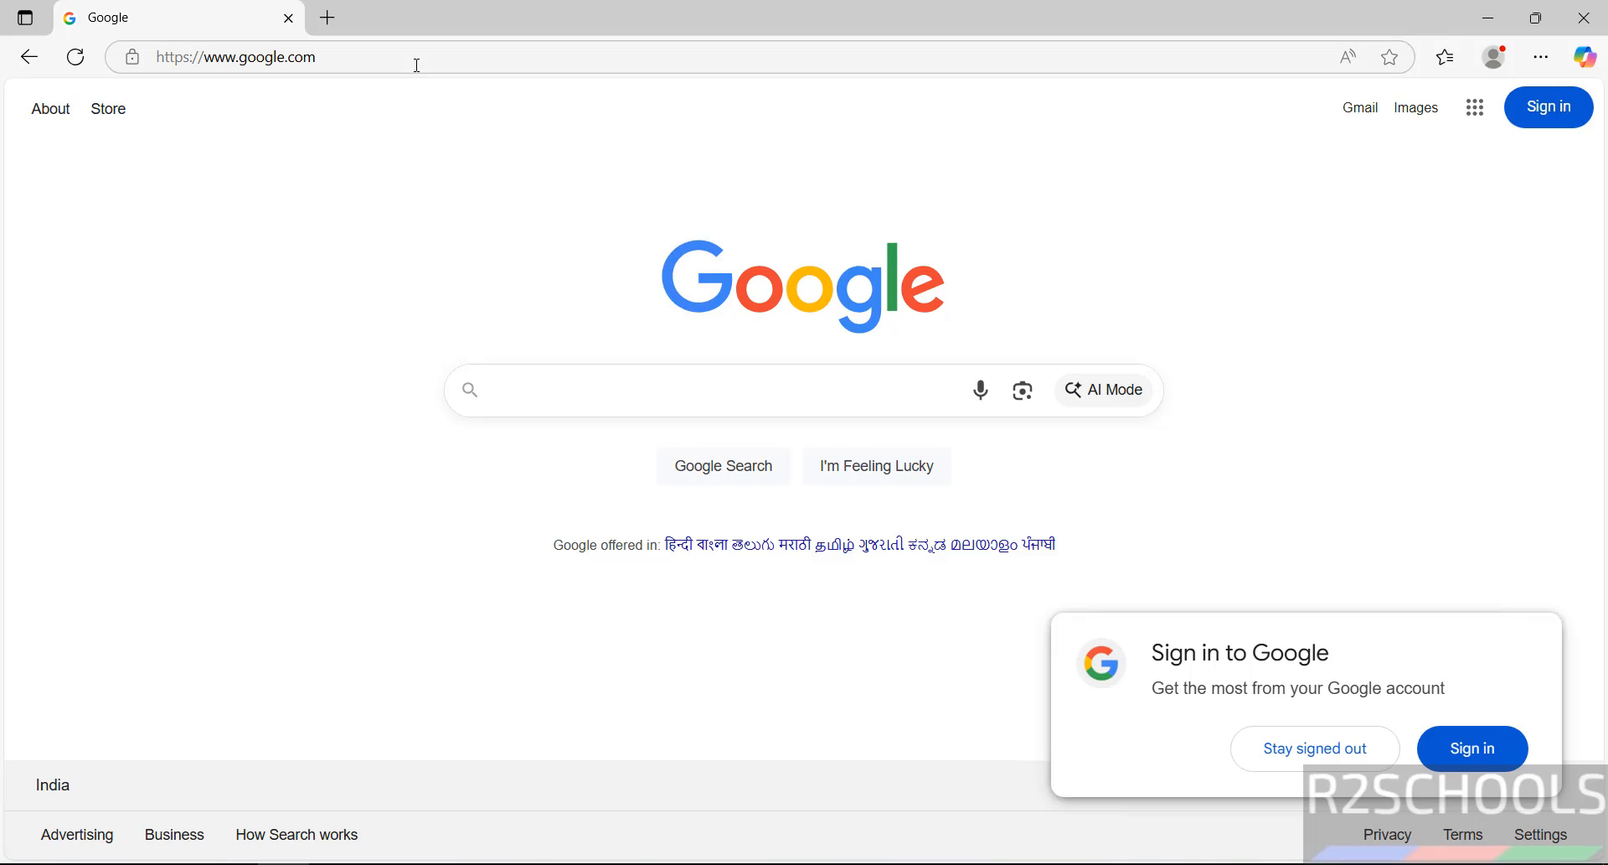
Step: Enter postgresql.org in the Edge address bar to load the PostgreSQL home page
left_click(417, 64)
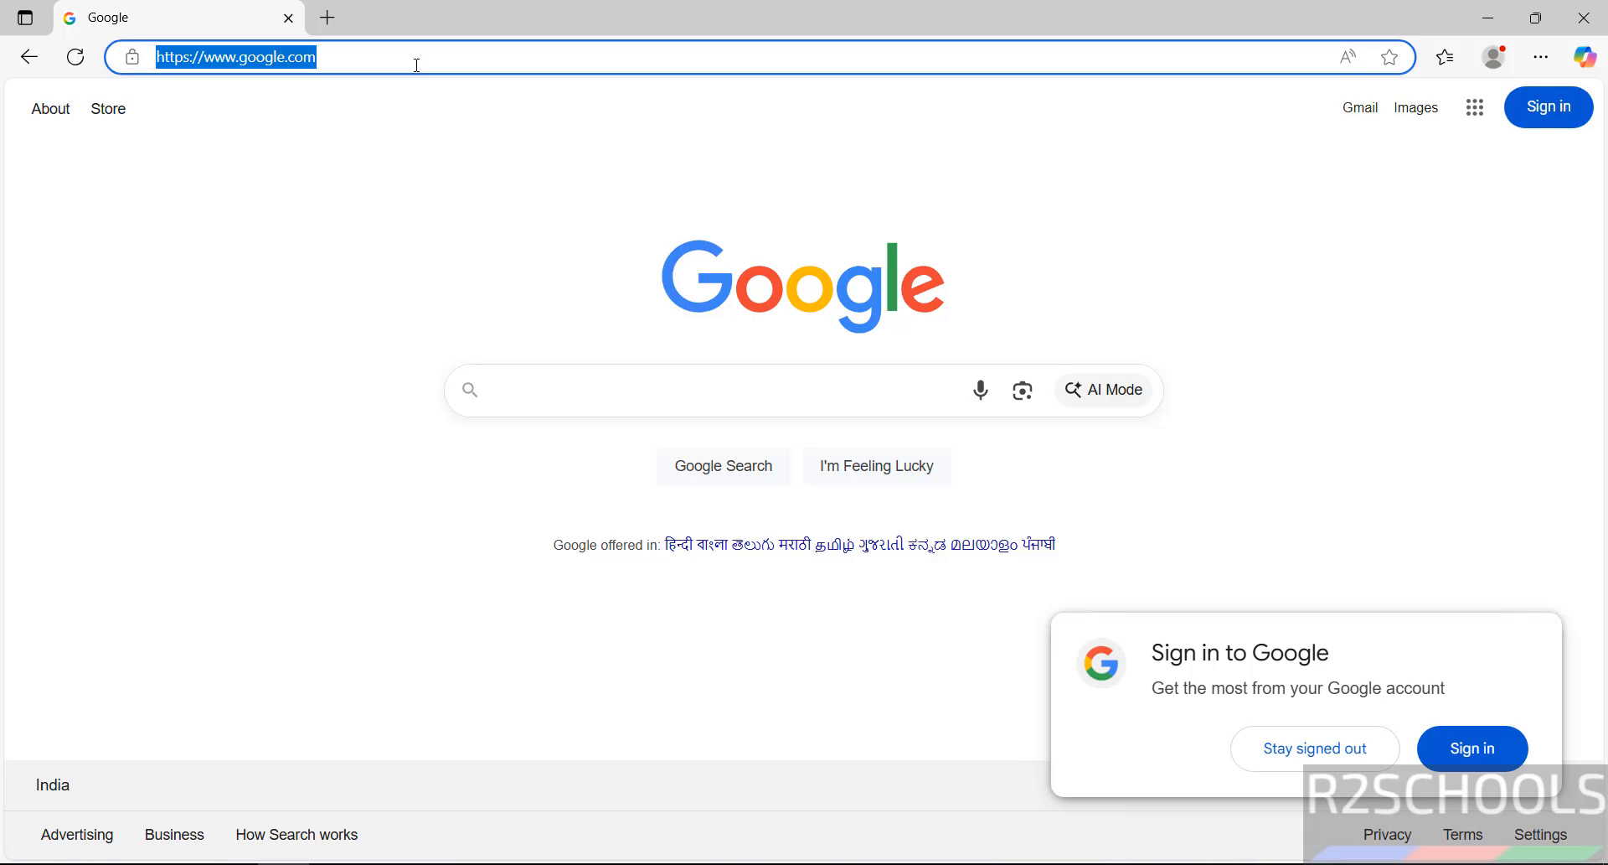
type("postgresq")
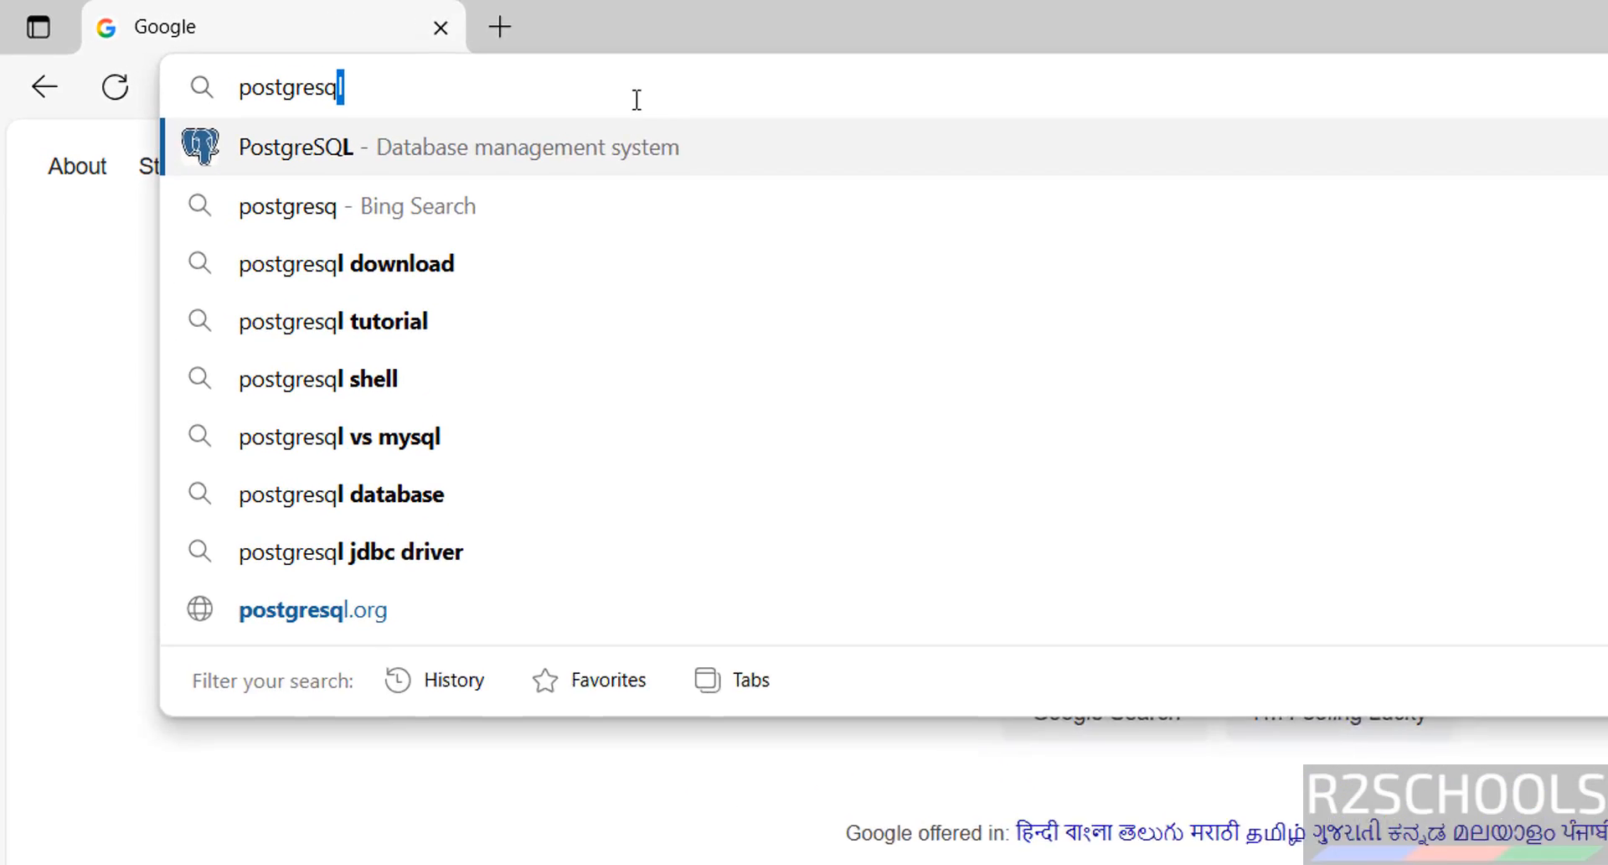
type("l.org")
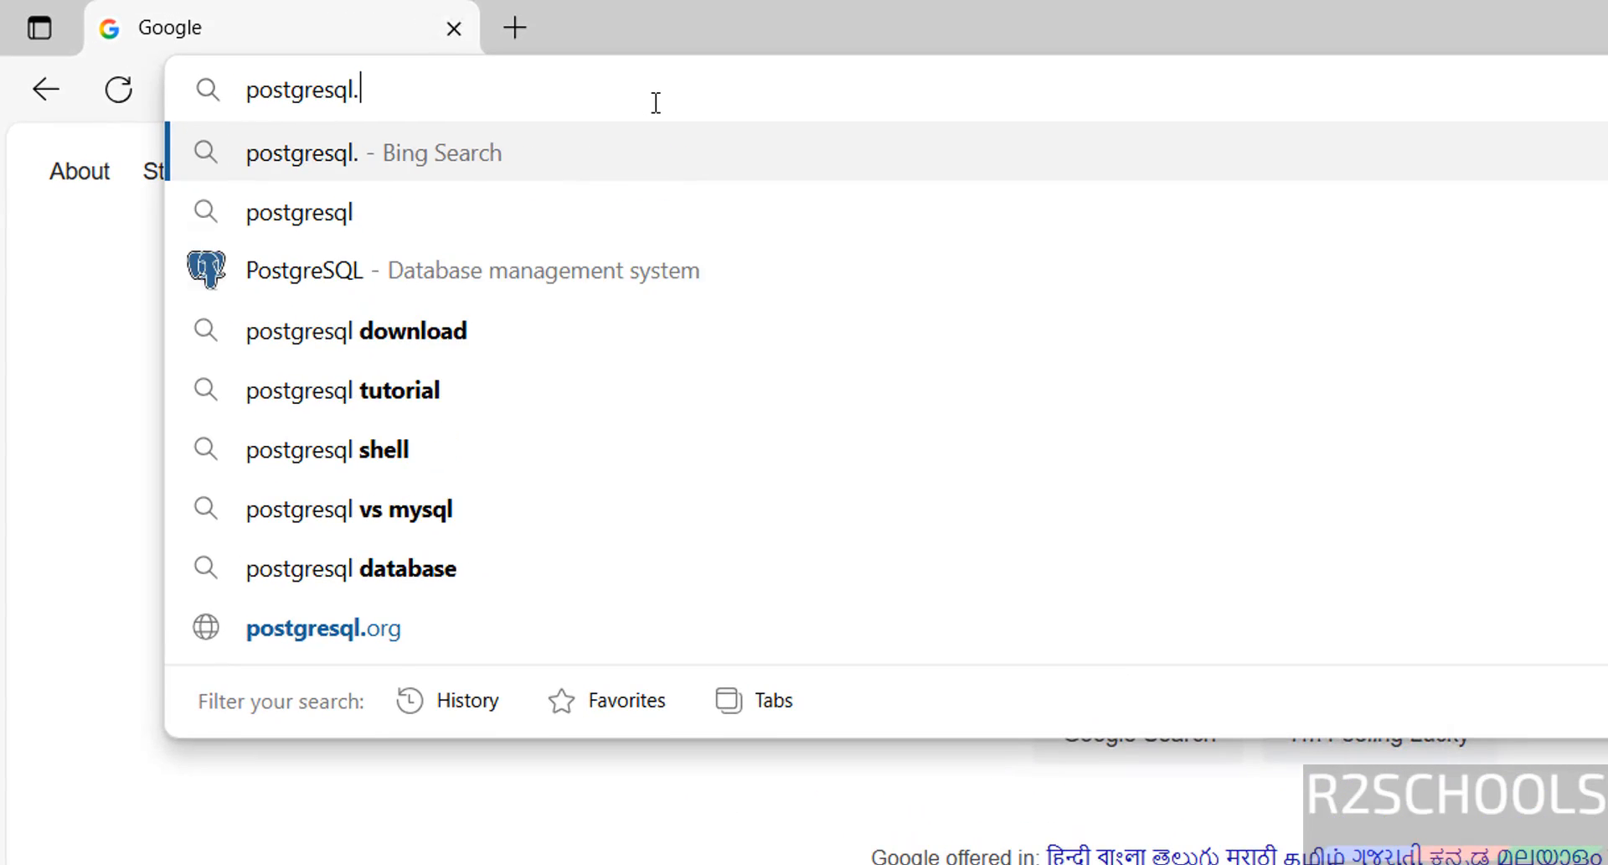
key("Return")
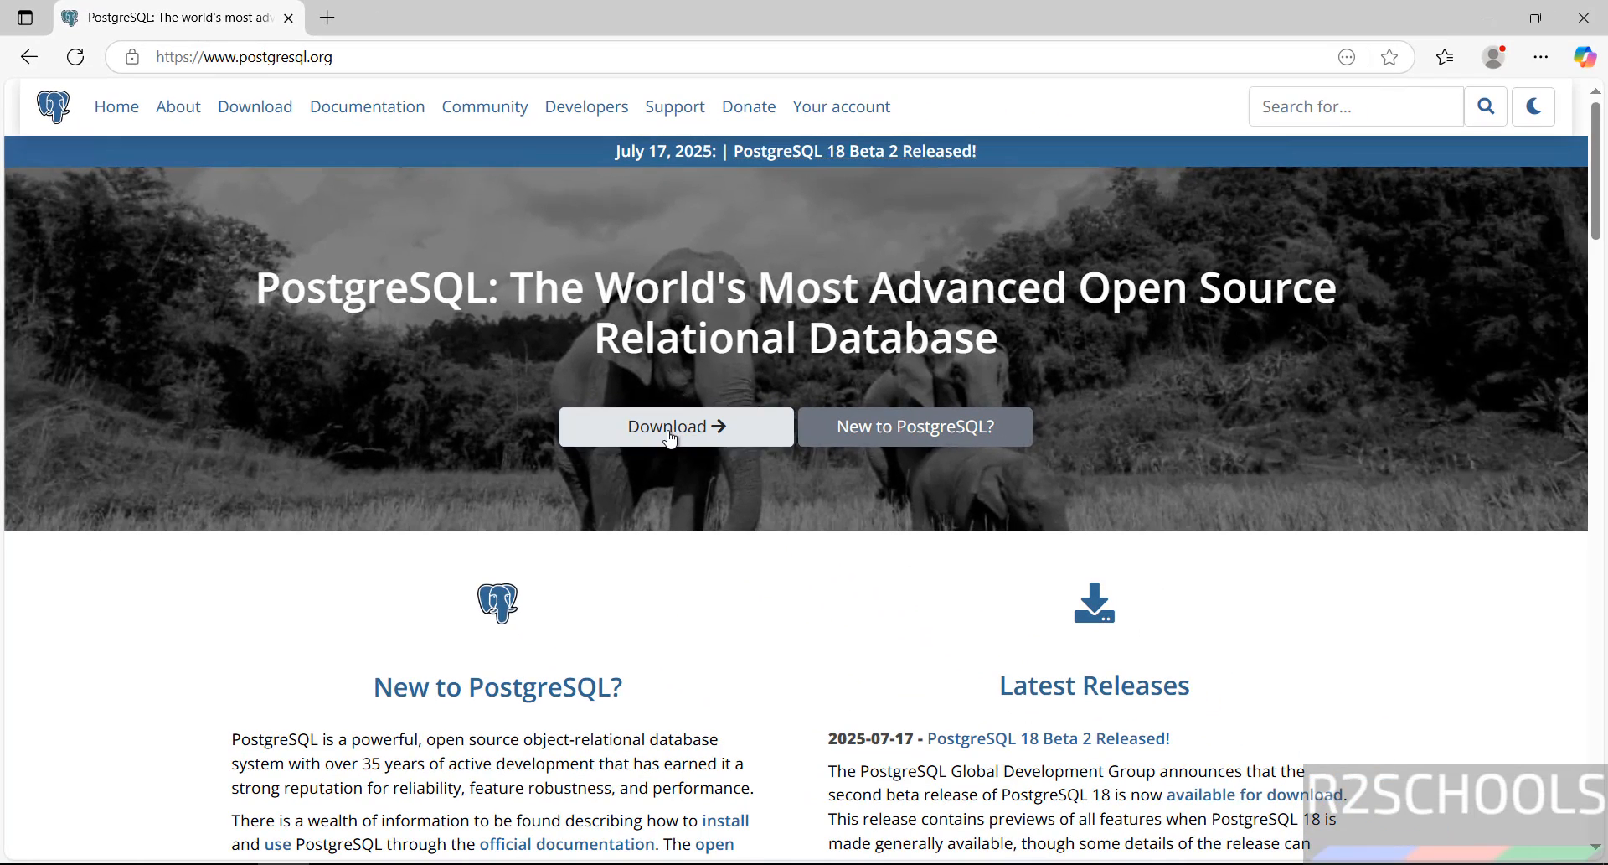
Step: Go through Download > Windows to the EDB page and download the 17.5 Windows x86-64 installer
left_click(664, 419)
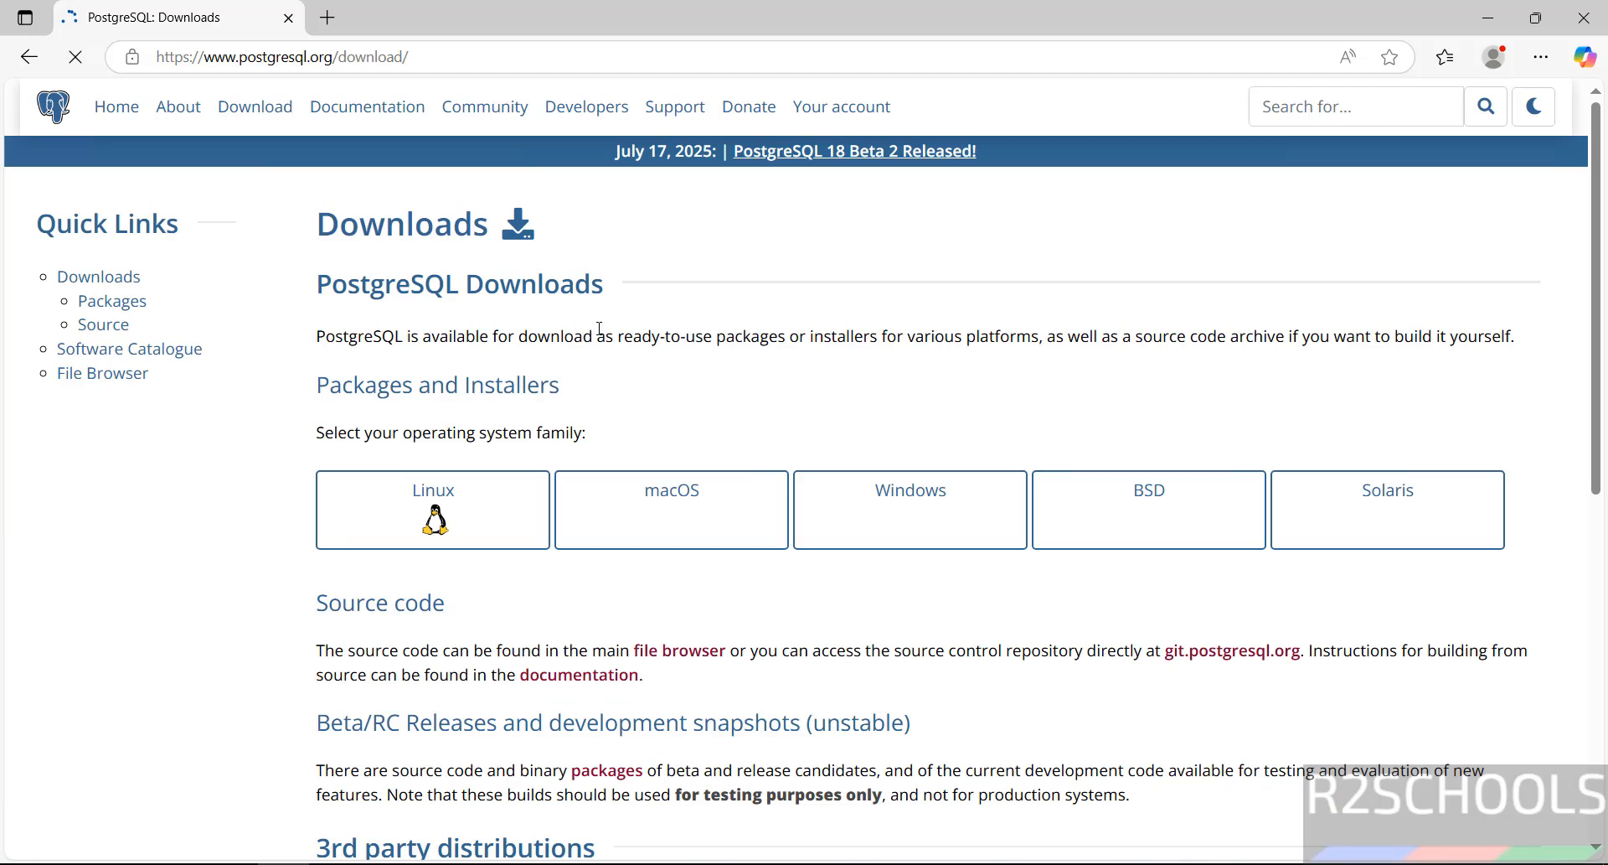
left_click(806, 501)
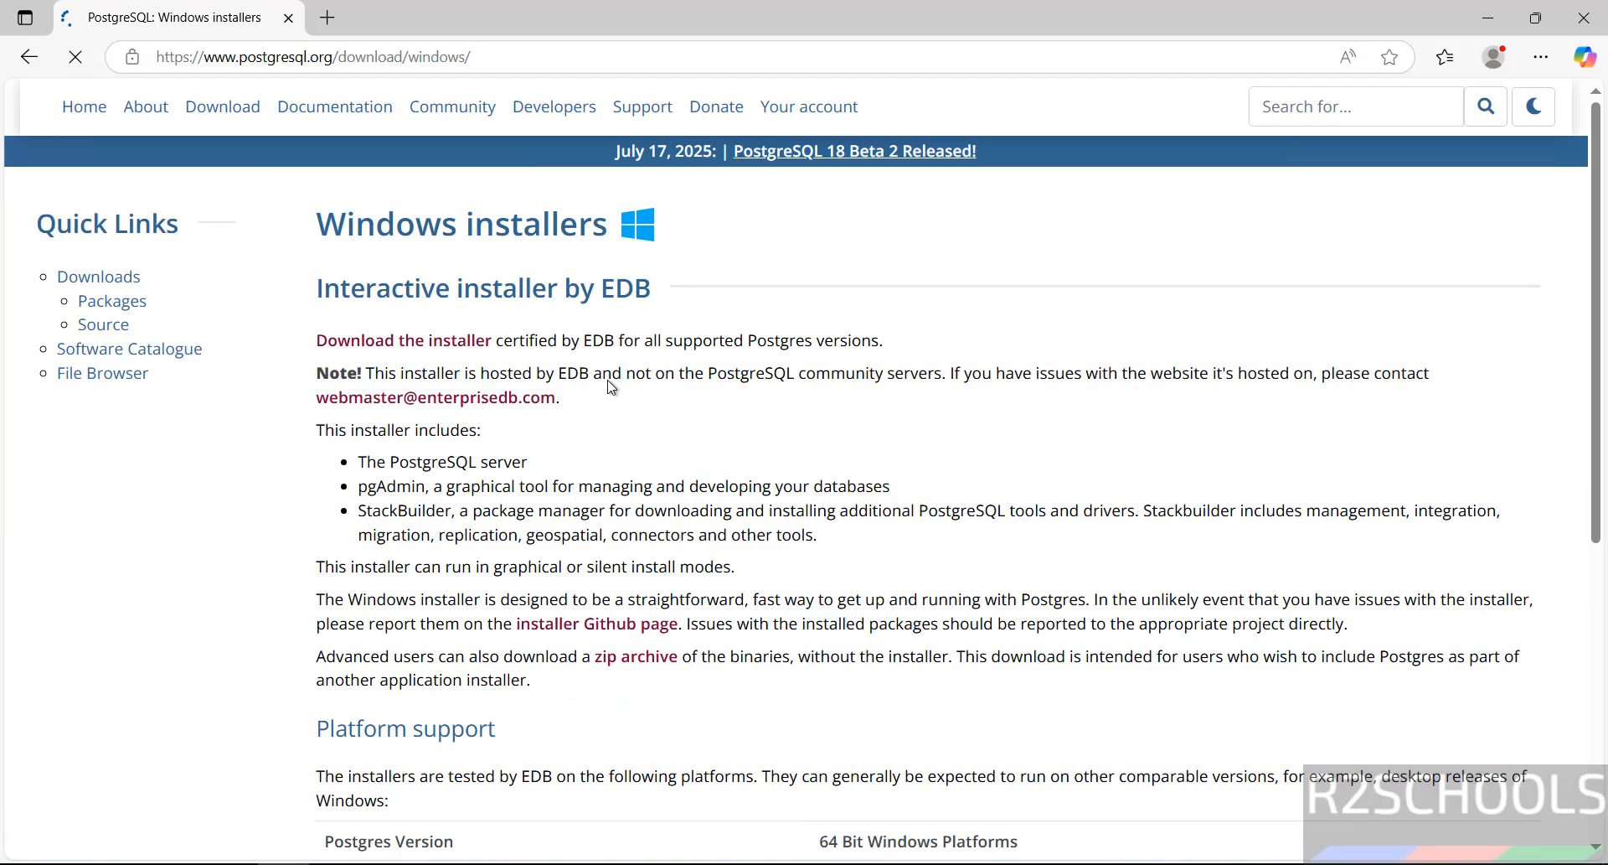
left_click(442, 350)
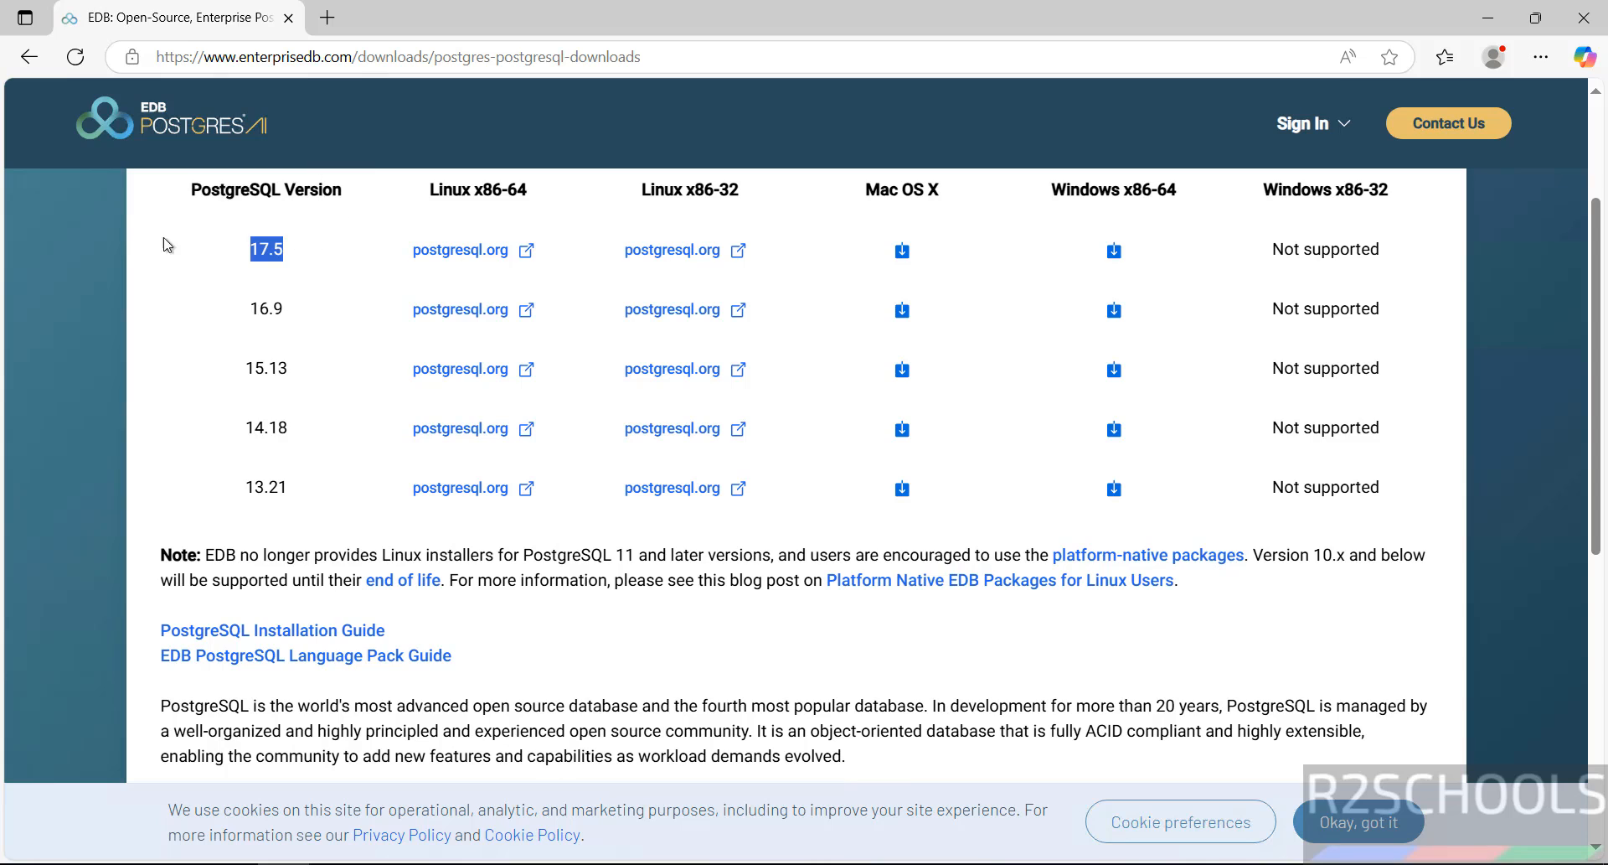
left_click(165, 245)
left_click(1113, 251)
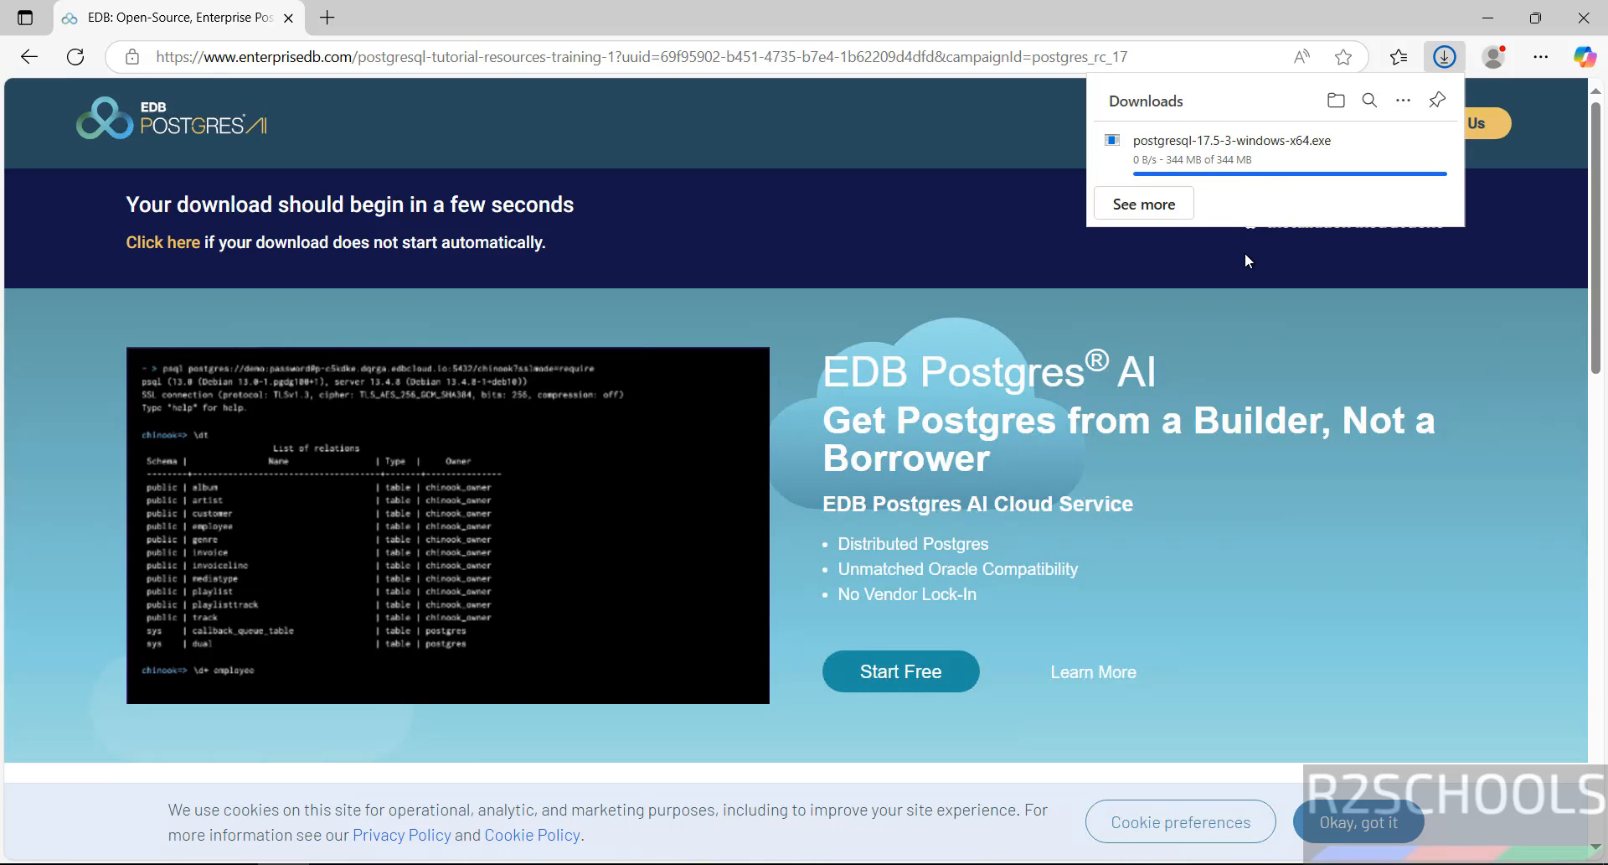
mouse_move(1401, 156)
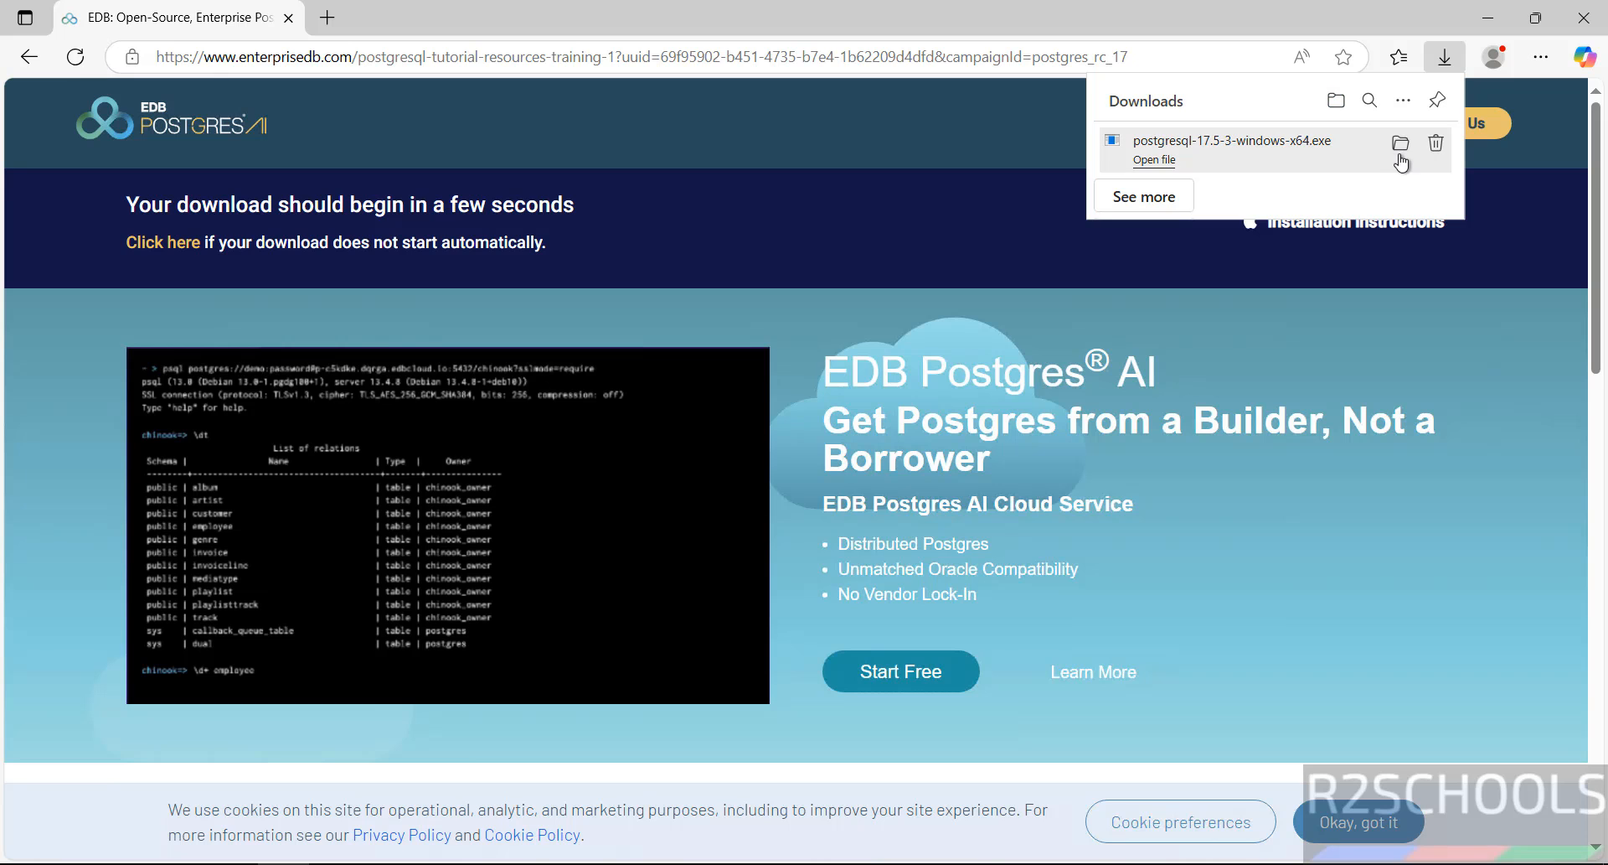
Step: Launch the installer and keep the default folder C:\Program Files\PostgreSQL\17
left_click(1154, 160)
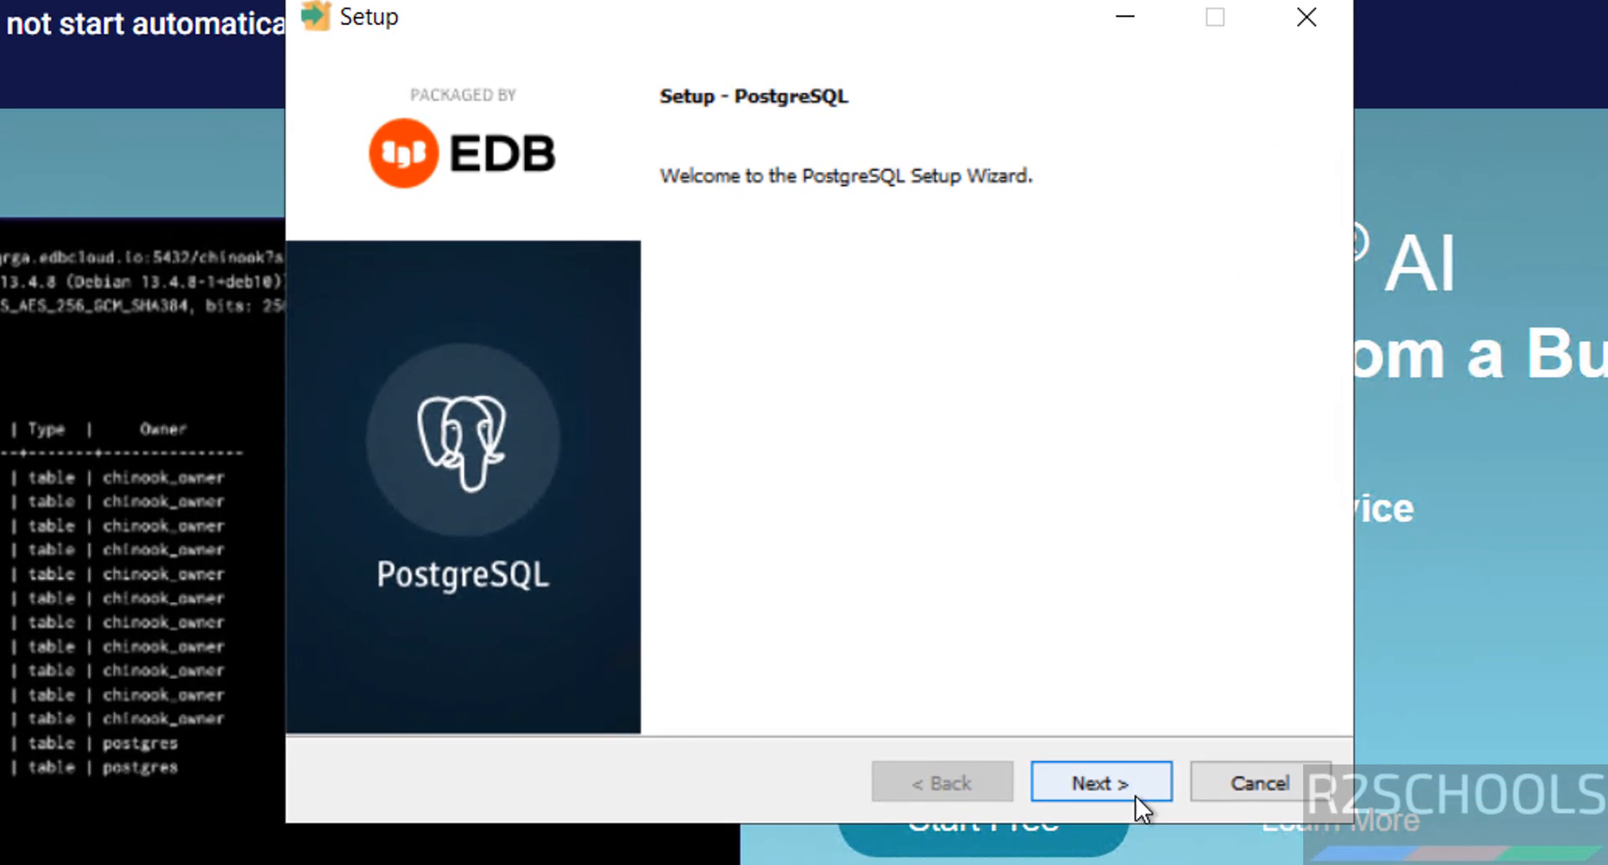
left_click(1100, 782)
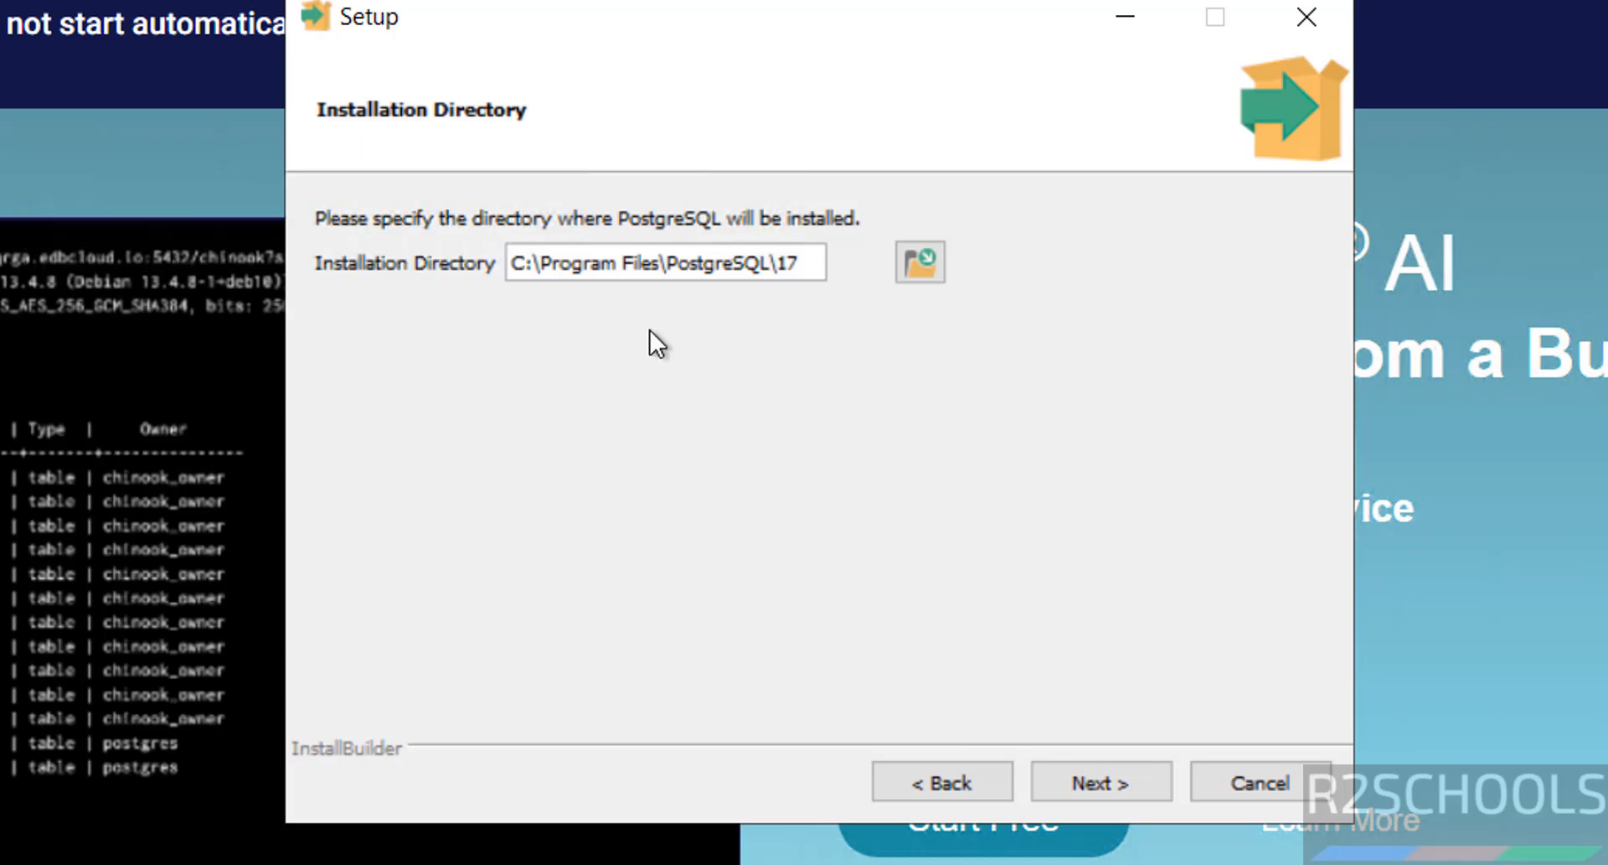
triple_click(690, 262)
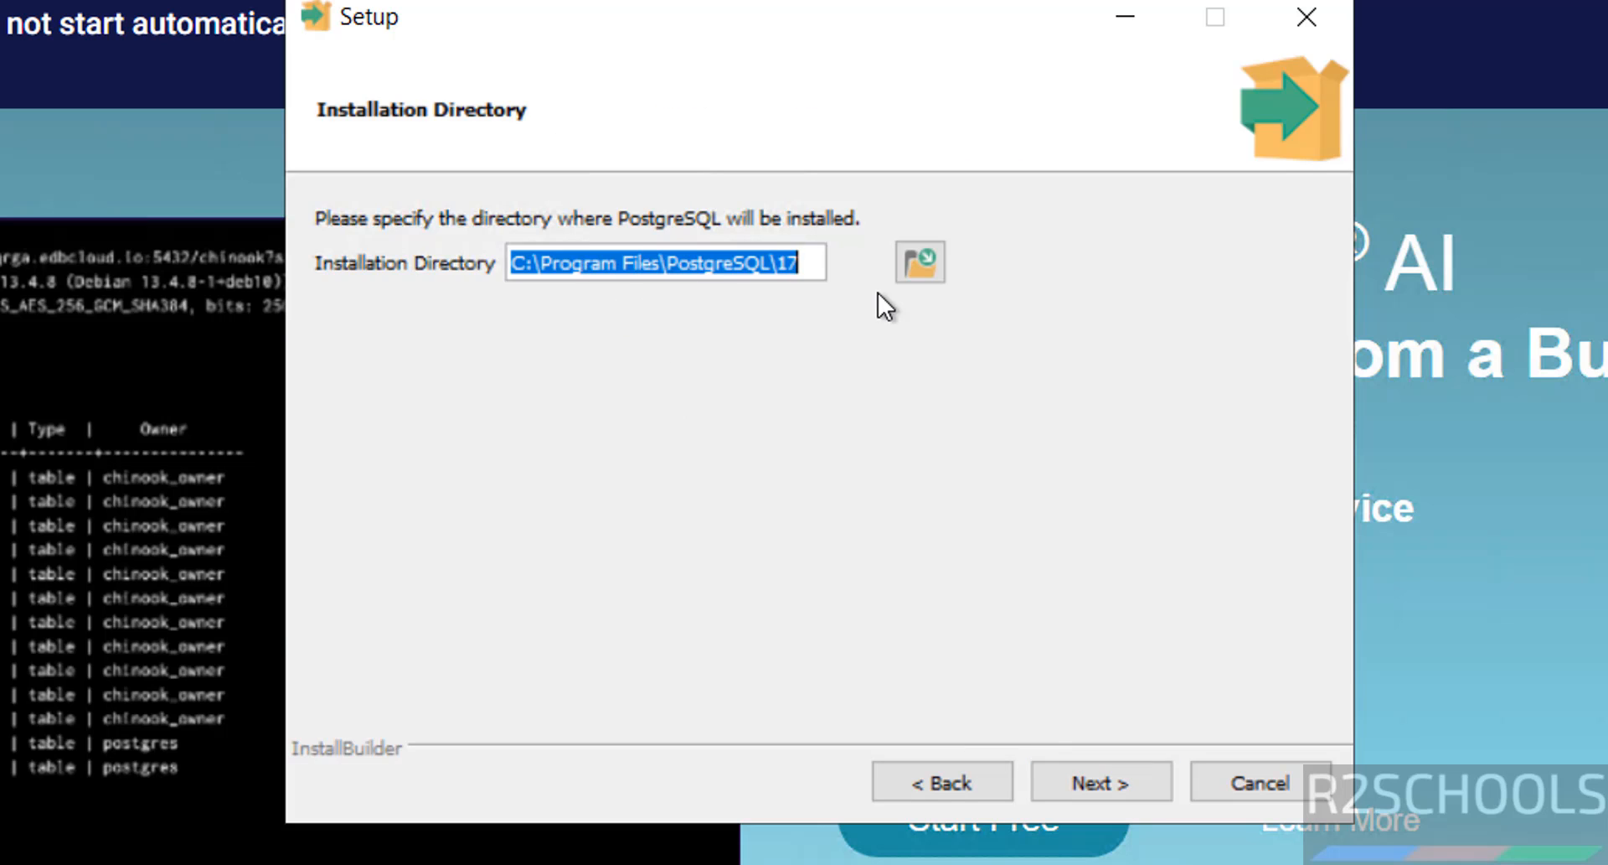
left_click(919, 278)
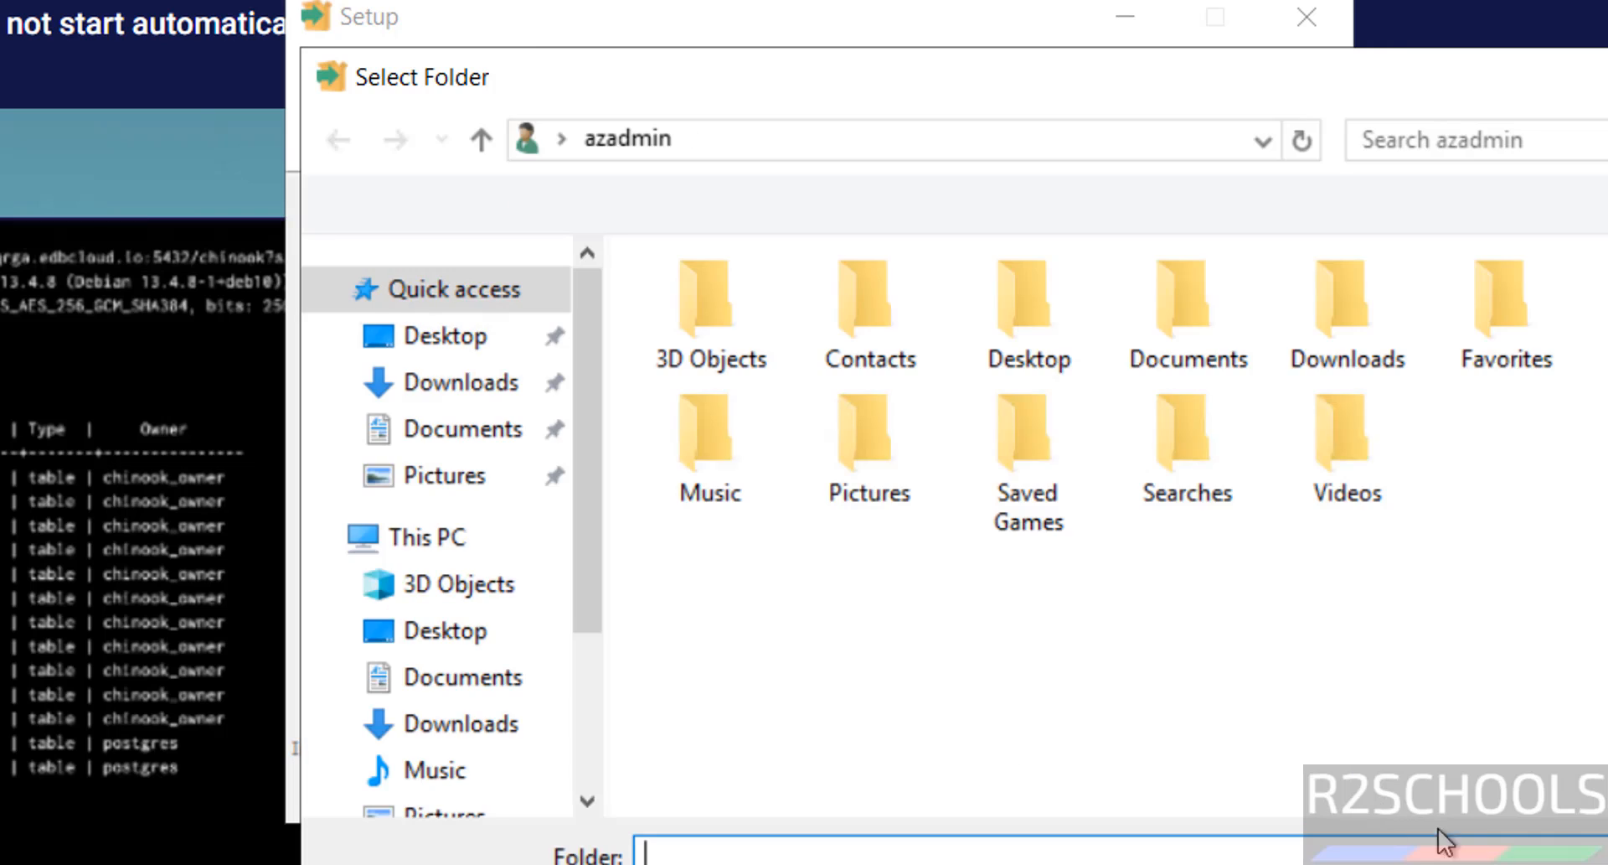
key("Escape")
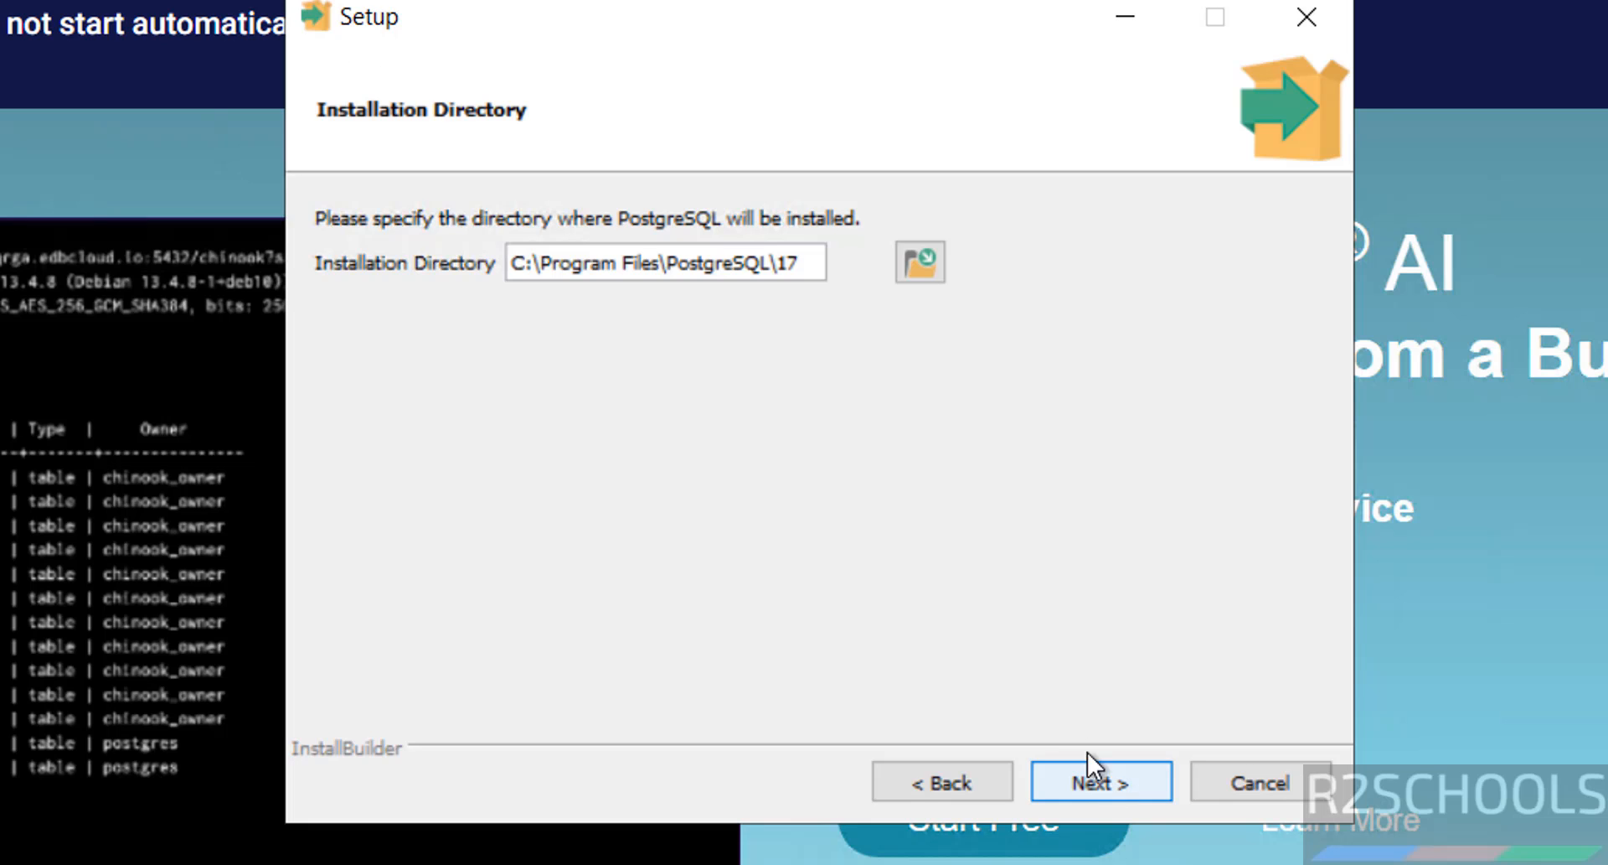
left_click(1139, 786)
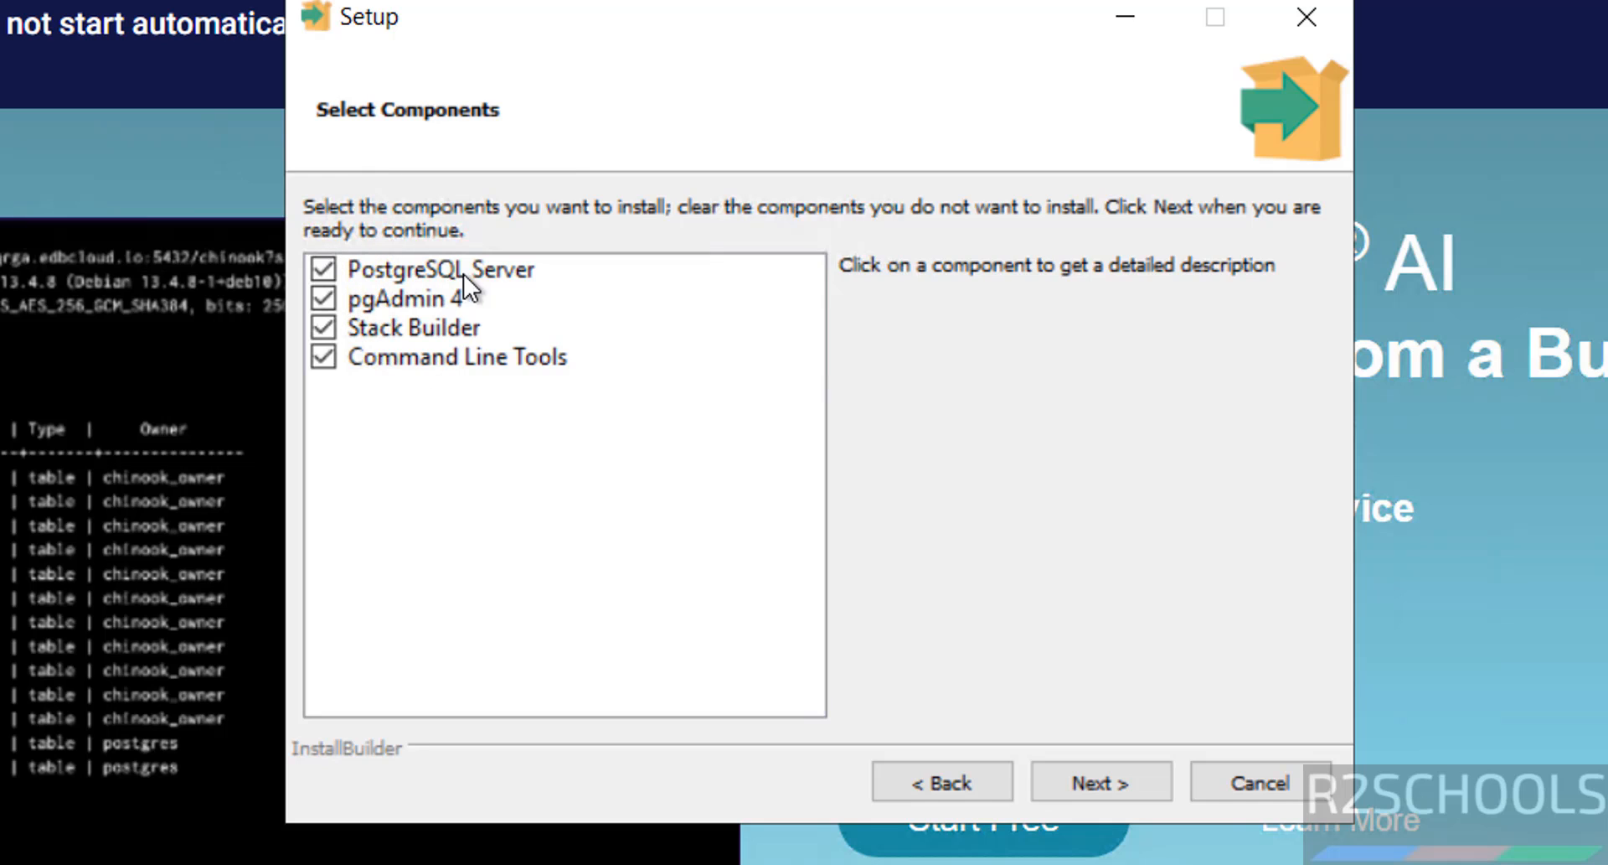
Step: Review PostgreSQL Server, pgAdmin 4, Stack Builder and Command Line Tools, keeping all checked
left_click(402, 272)
left_click(408, 298)
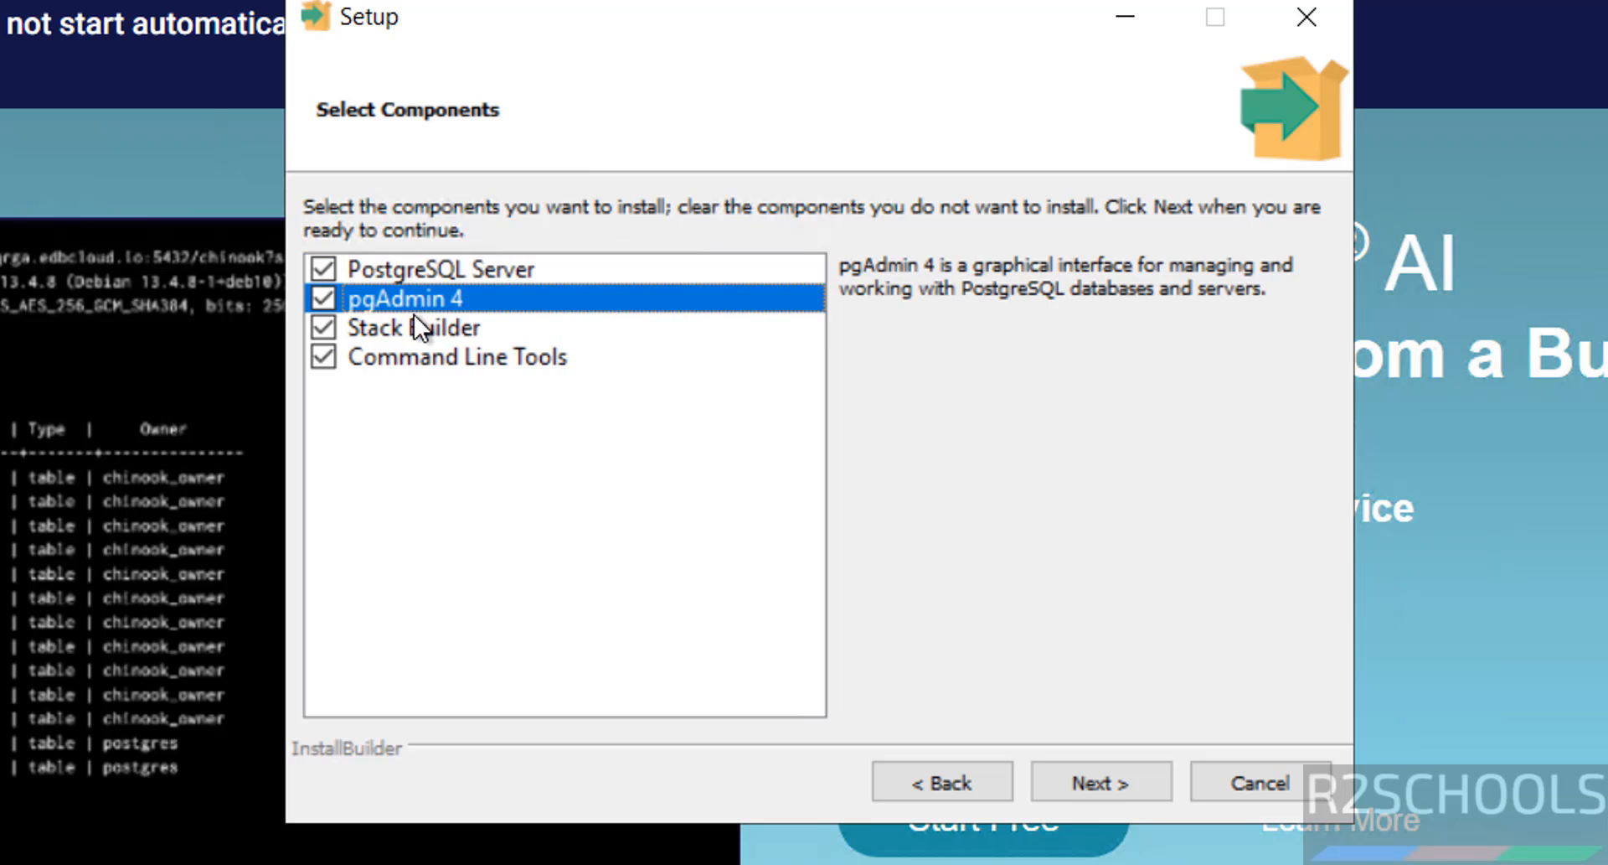
left_click(410, 330)
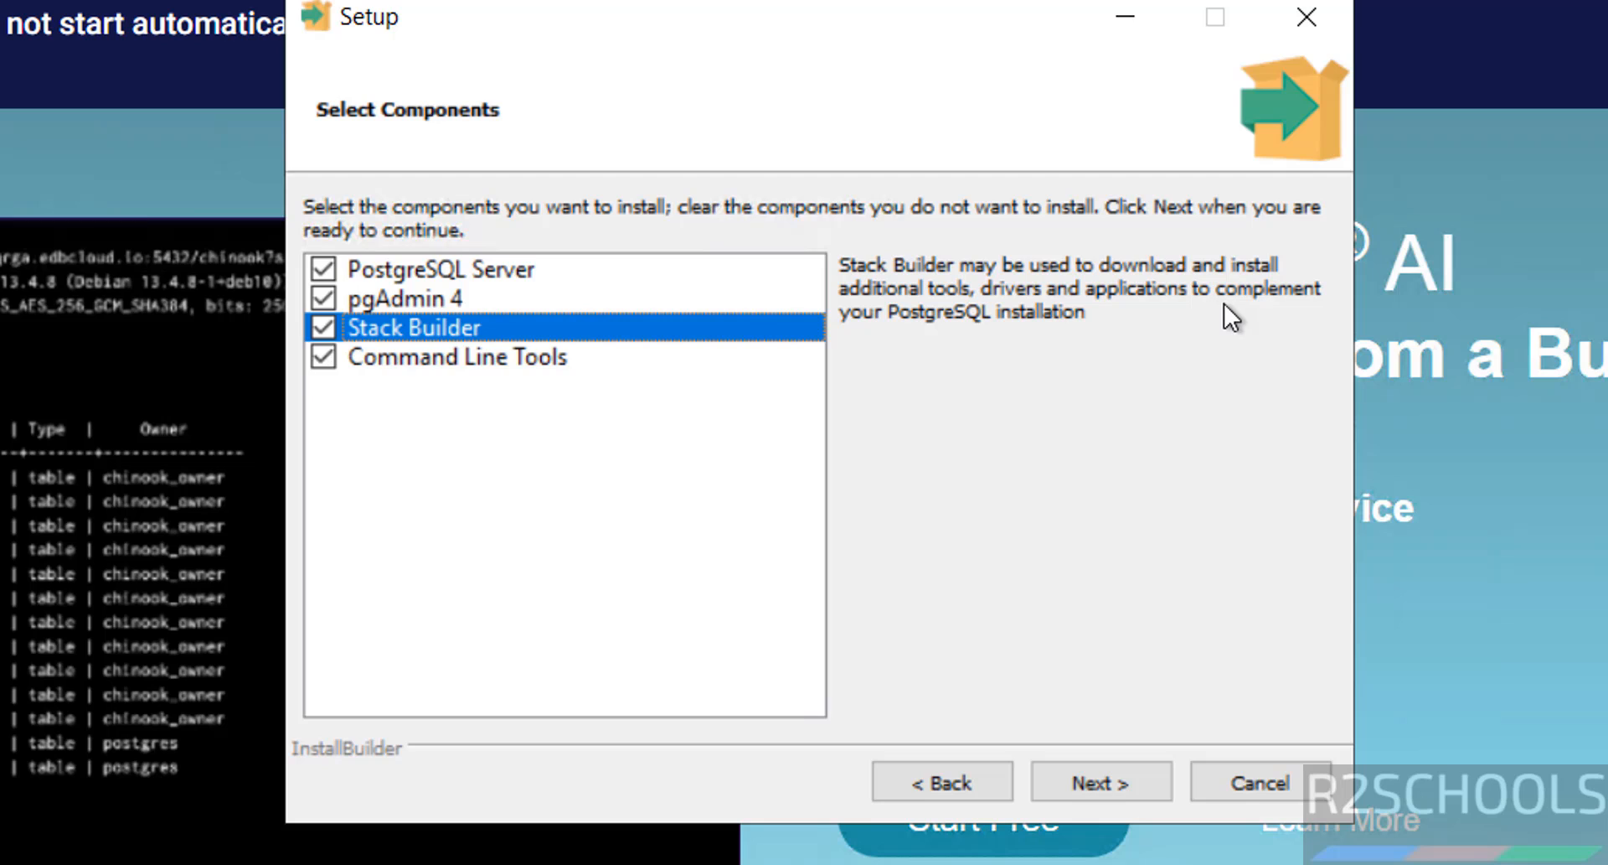
left_click(526, 351)
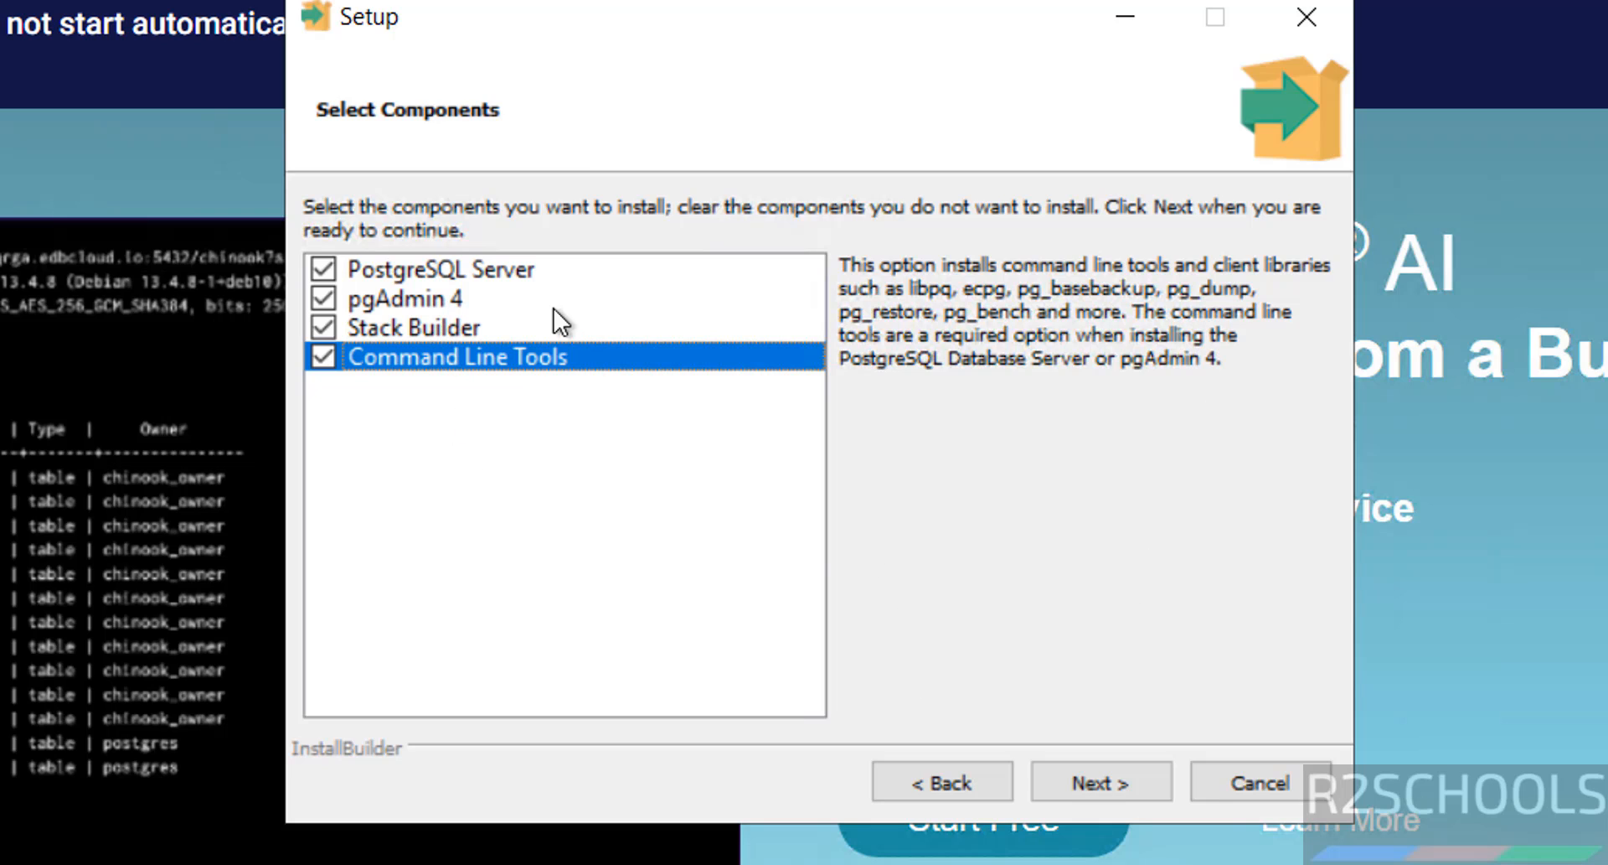
Step: Keep all components and accept the default data directory
left_click(1092, 776)
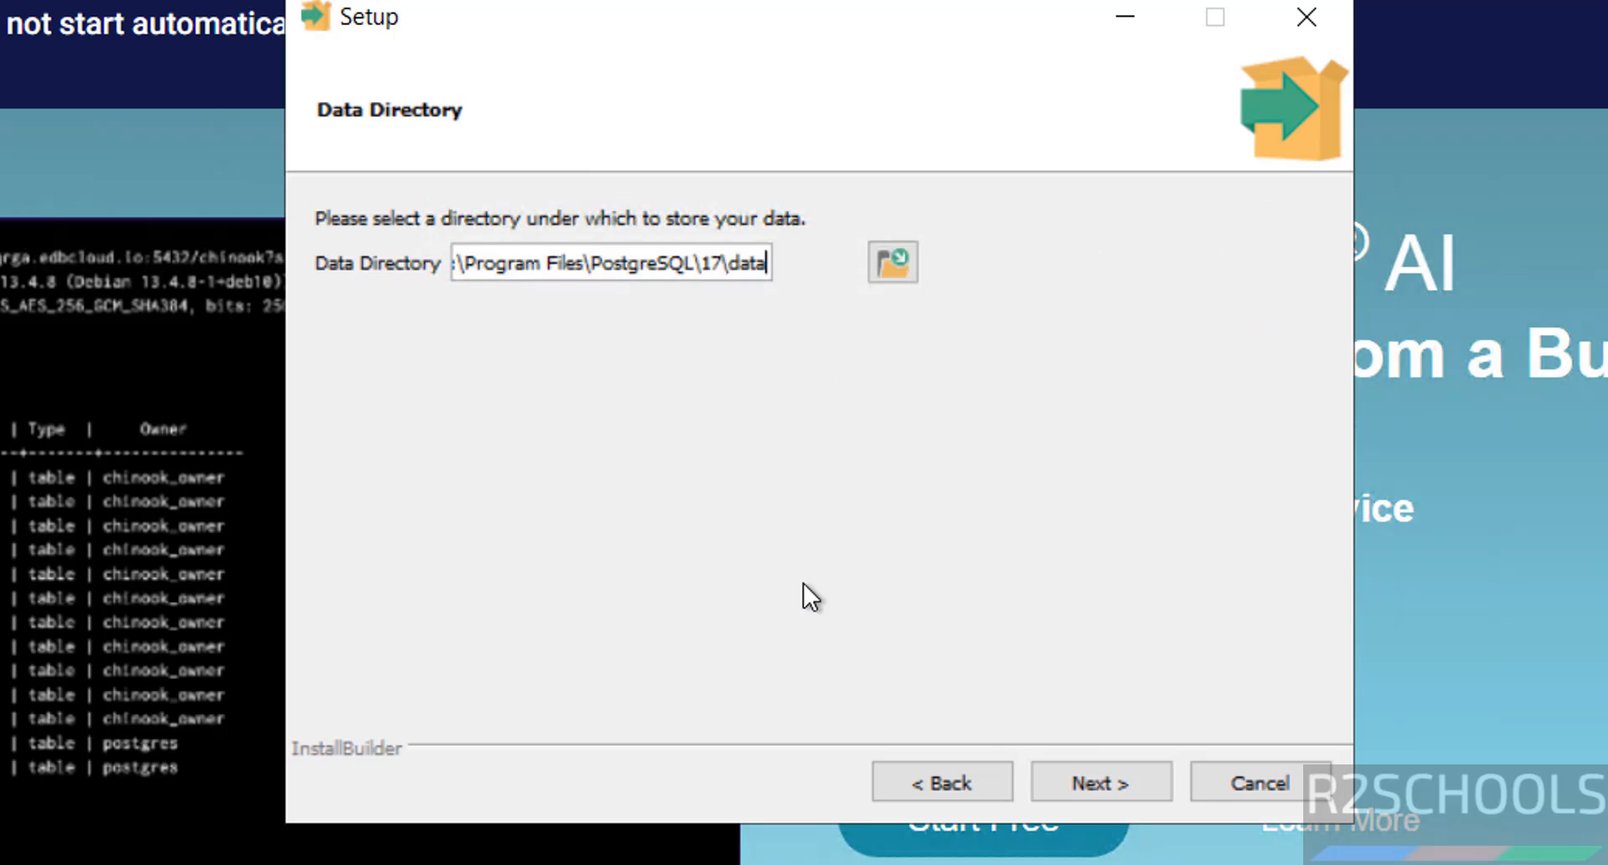
double_click(656, 265)
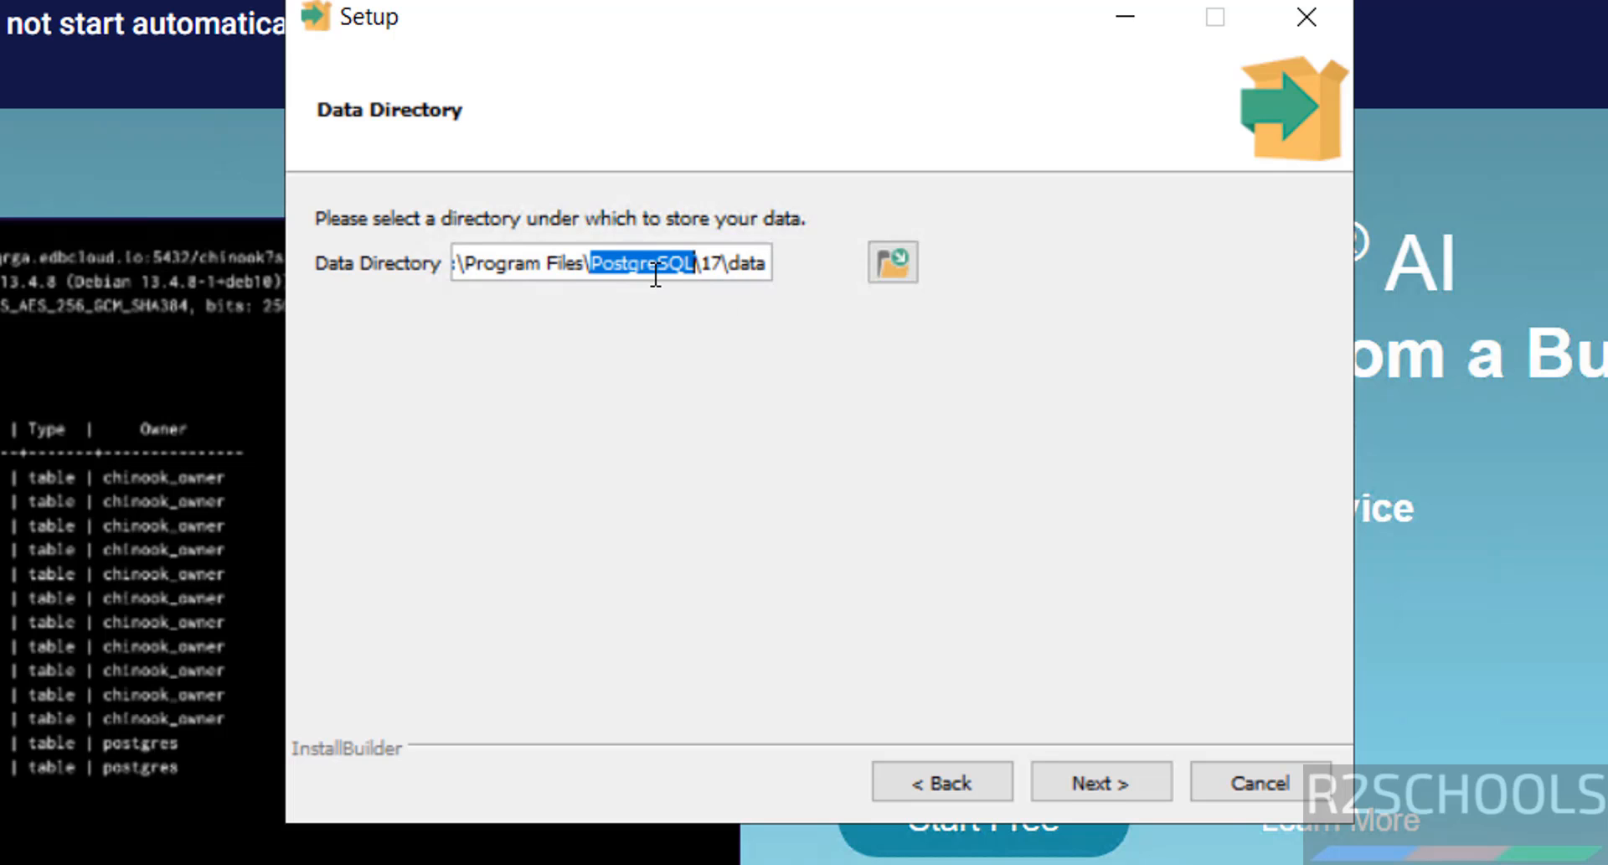
left_click(888, 263)
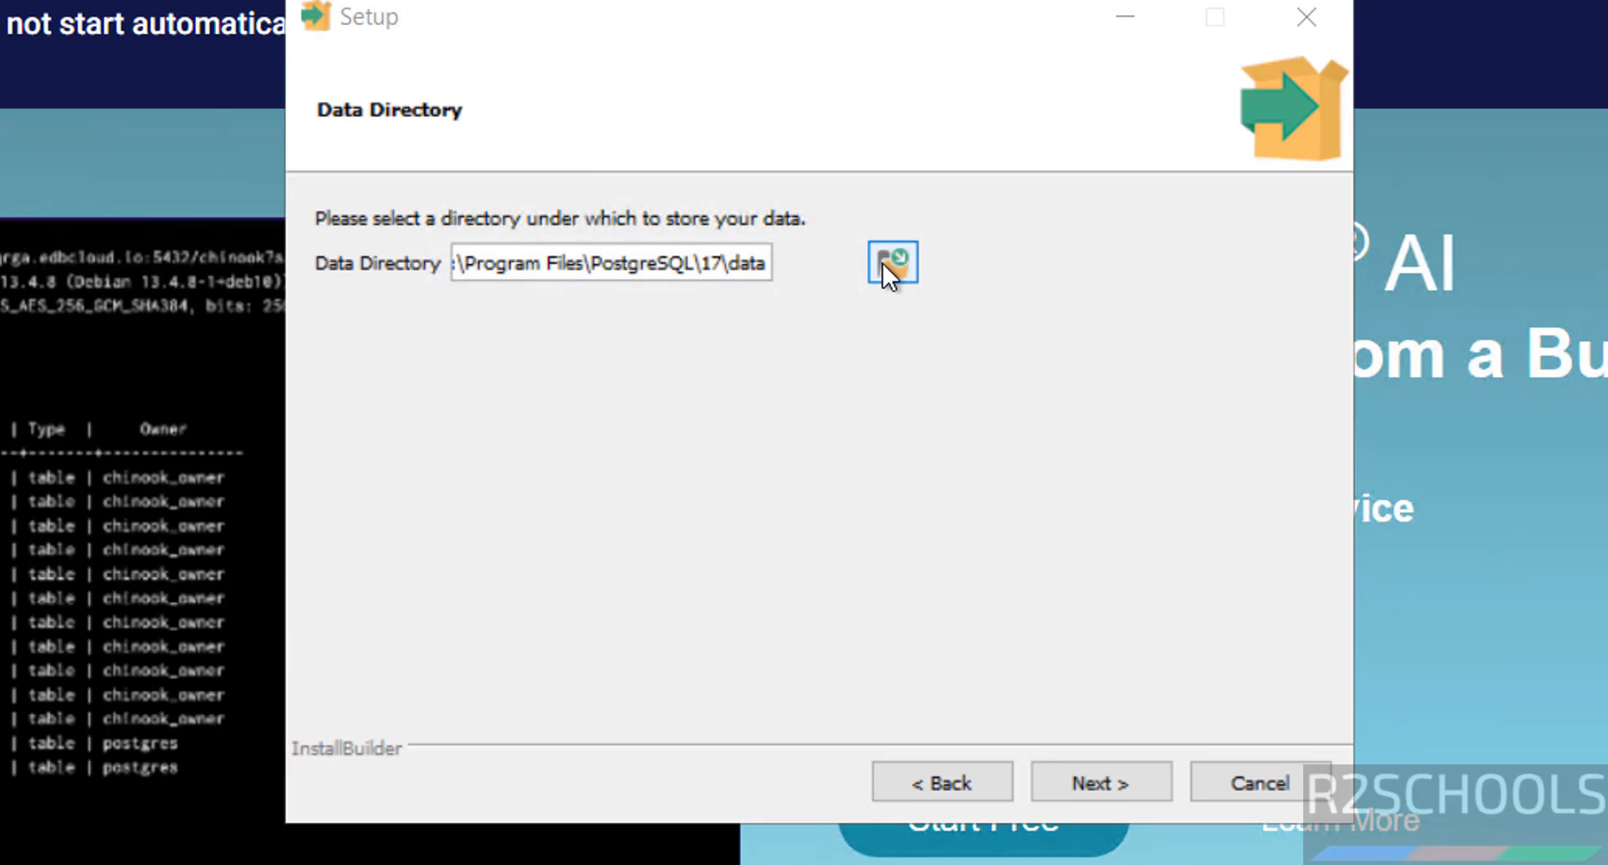
key("Escape")
left_click(1089, 776)
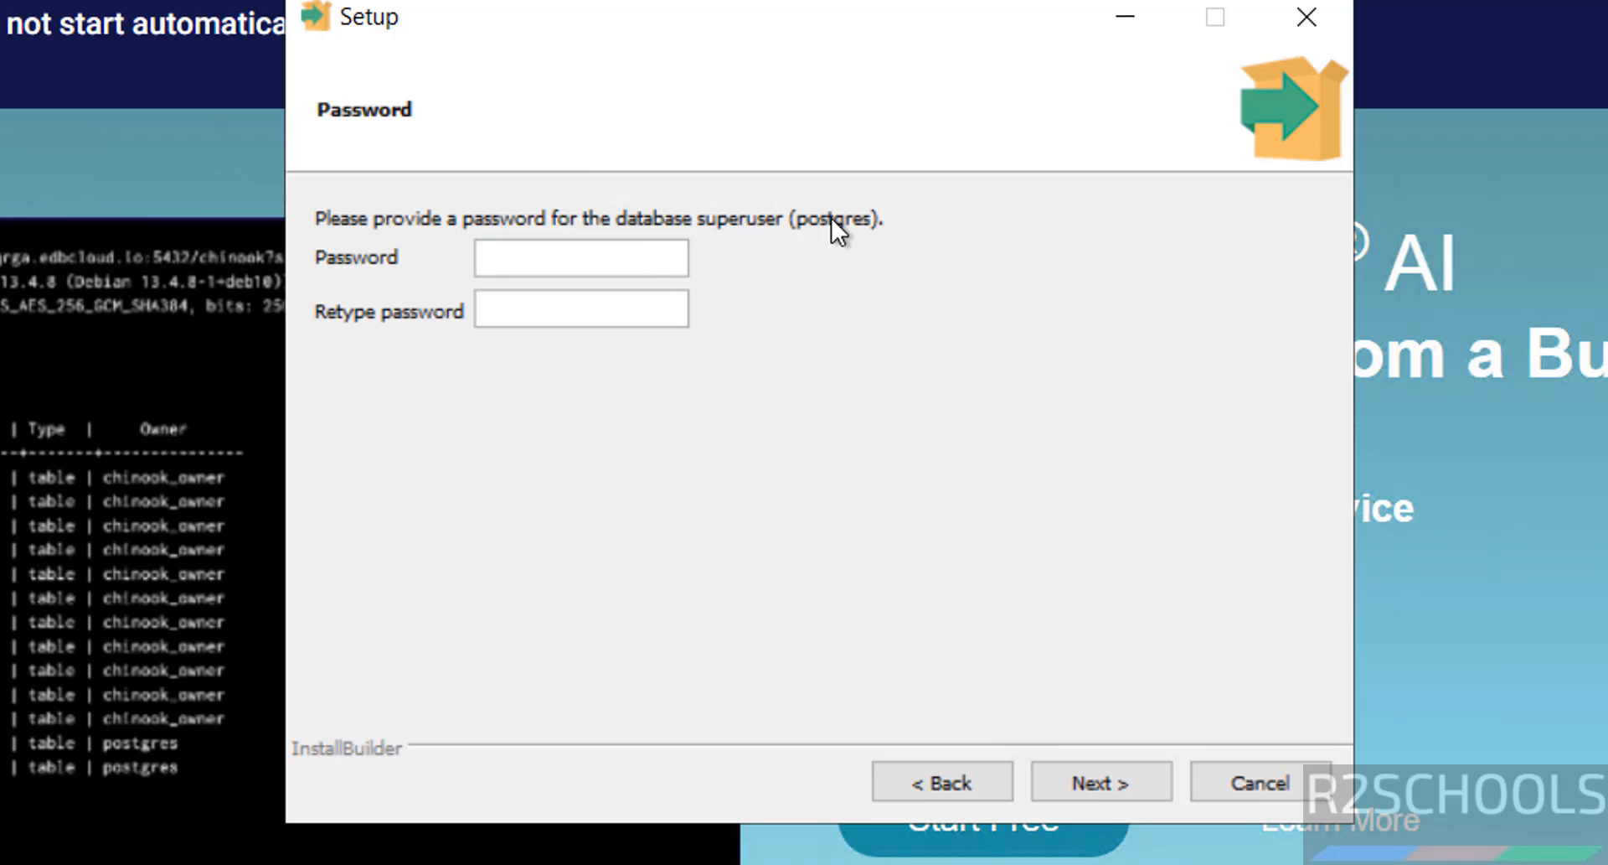
Step: Set and confirm the postgres superuser password
type("**********")
key("Tab")
type("****")
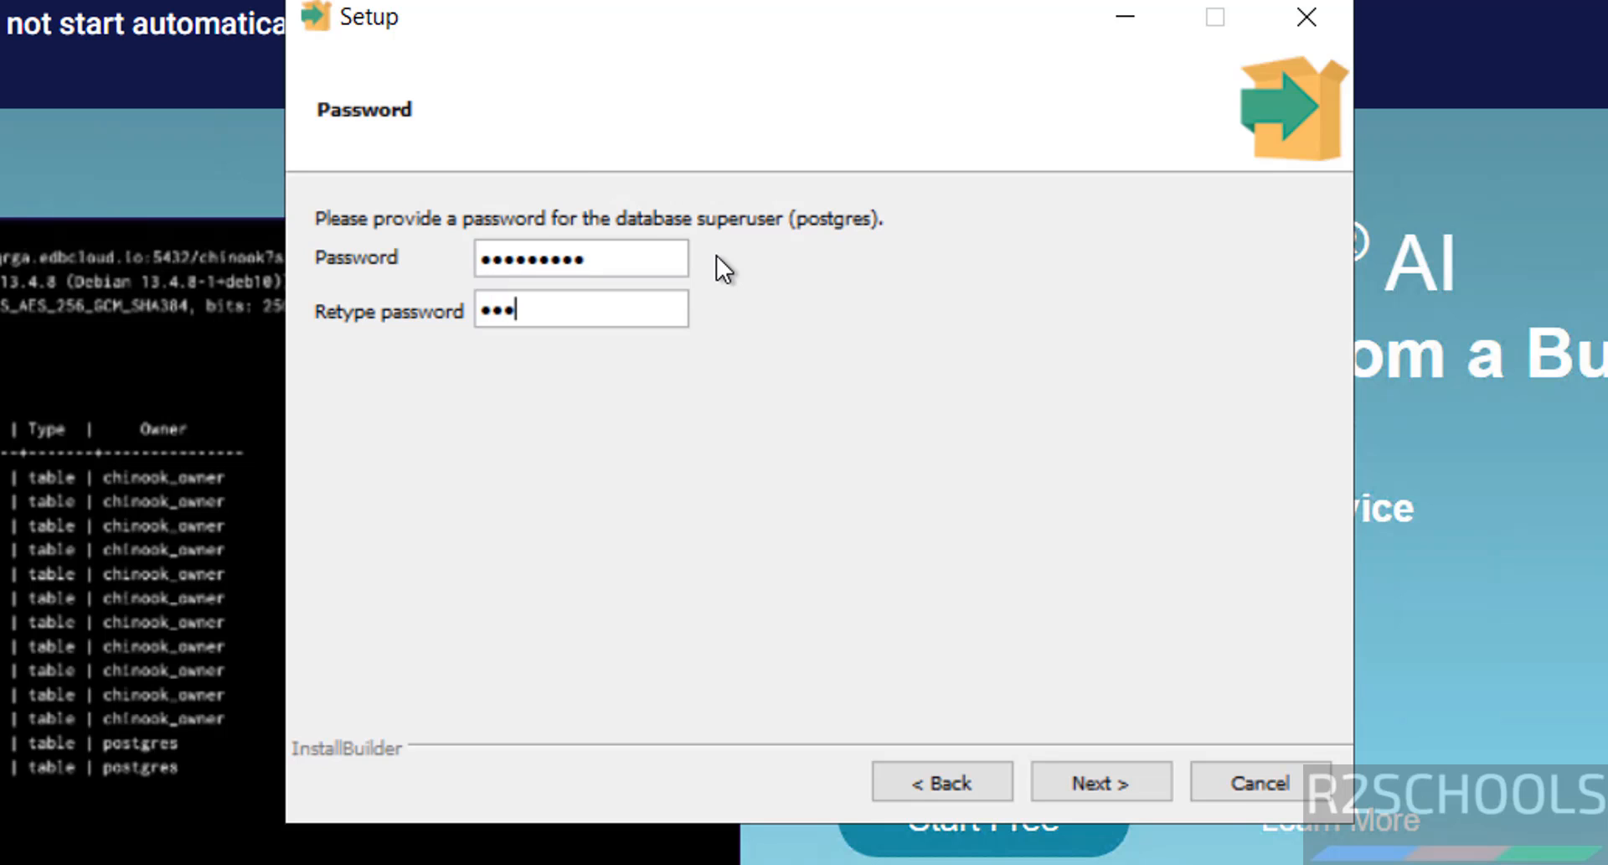
key("BackSpace")
key("BackSpace")
key("BackSpace")
key("BackSpace")
type("**********")
left_click(1098, 779)
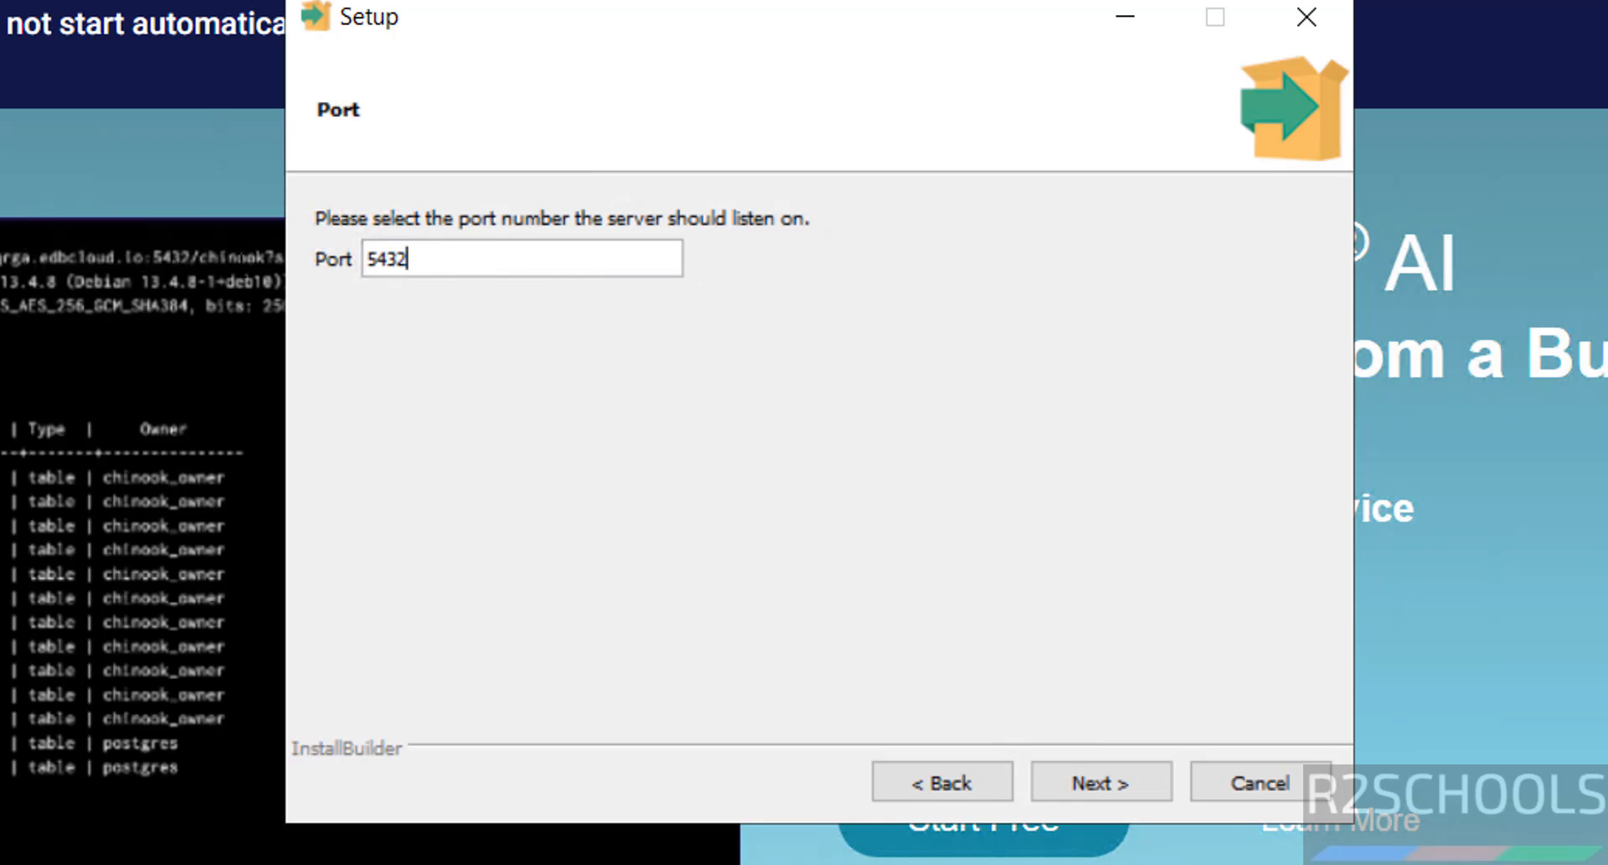
Step: Keep port 5432 and the DEFAULT locale
left_click_drag(493, 260, 303, 273)
left_click_drag(528, 255, 339, 258)
left_click(1108, 779)
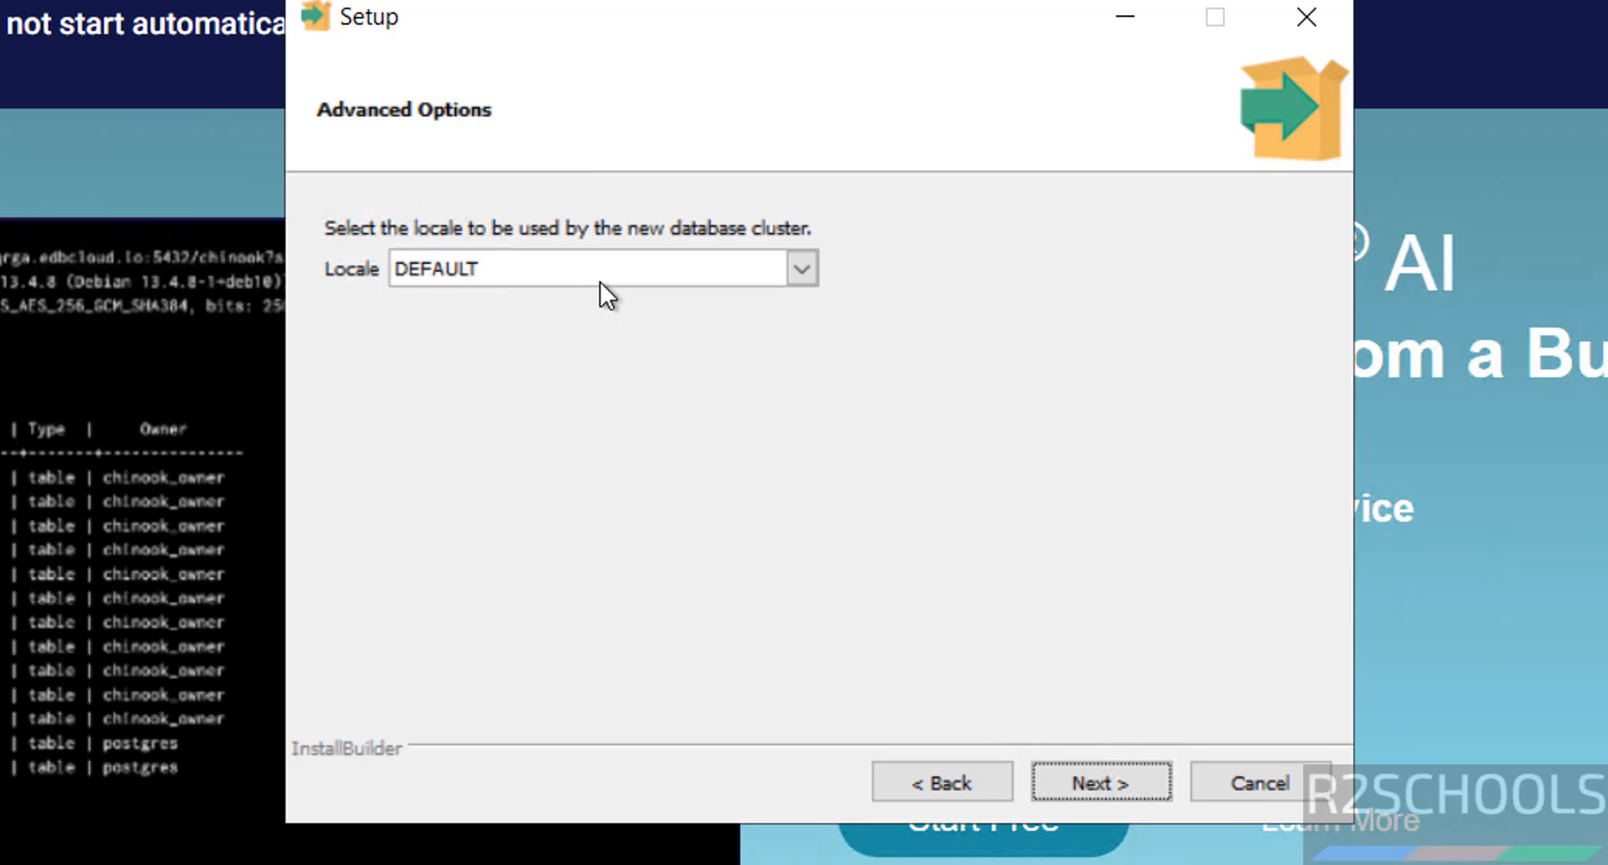
left_click(601, 266)
left_click(976, 386)
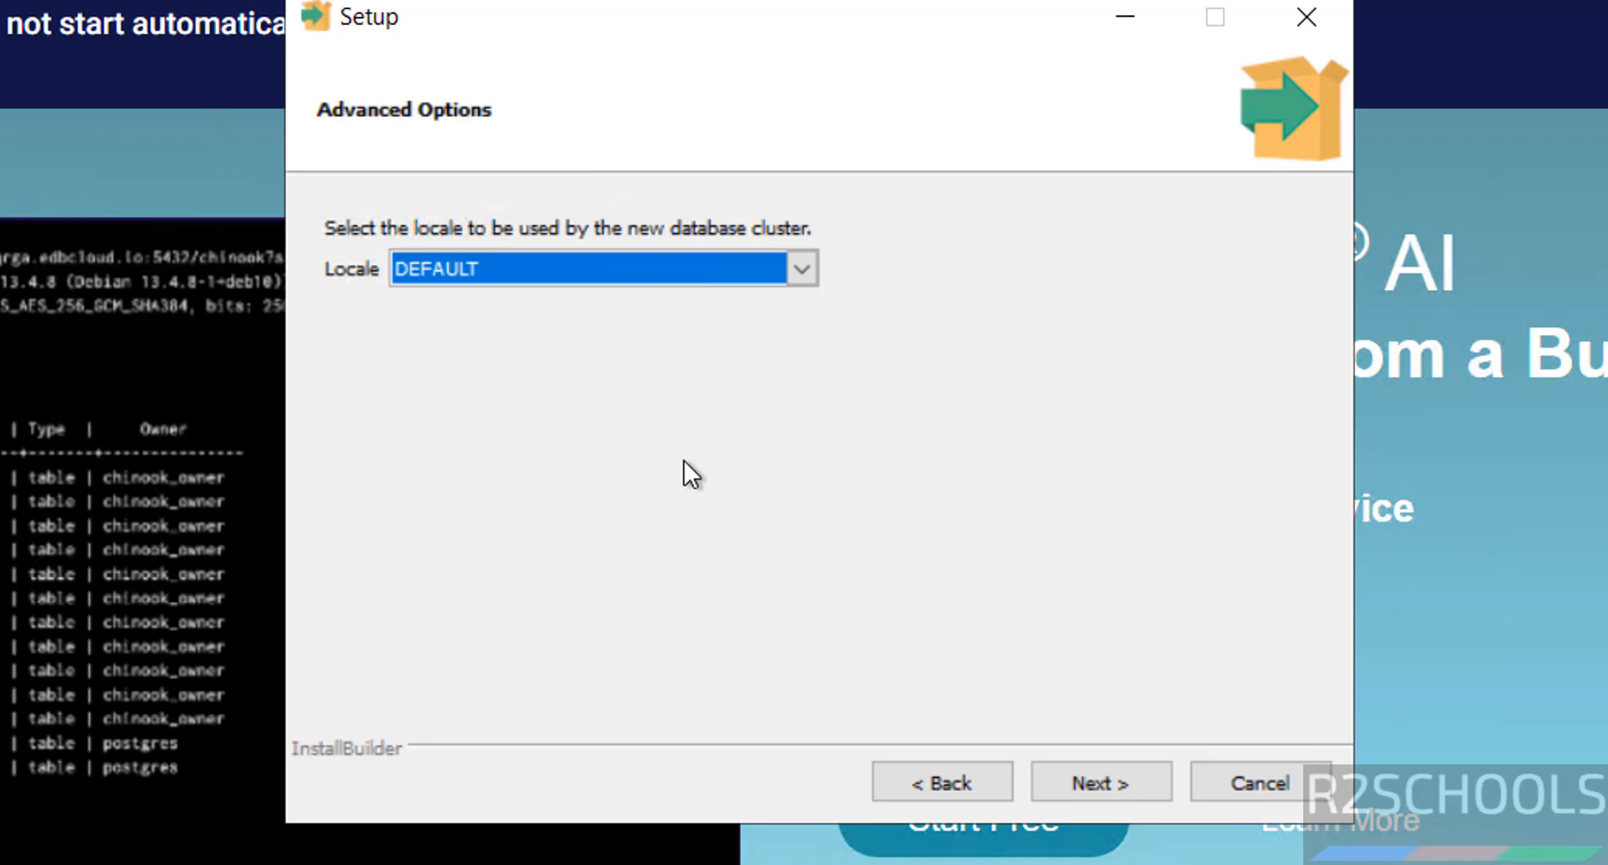
left_click(1119, 766)
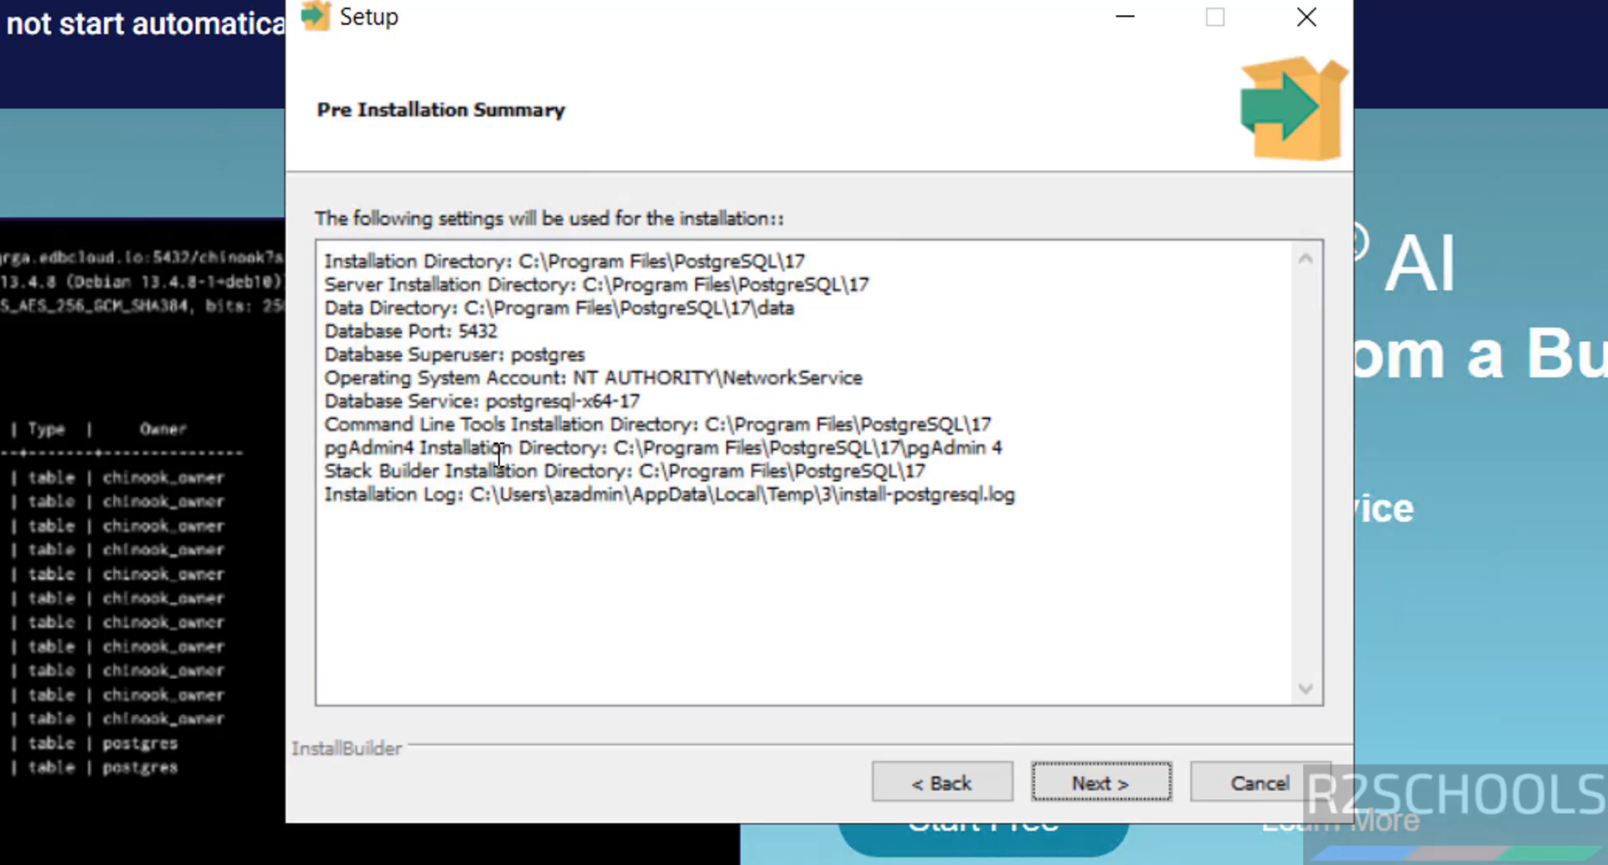
Step: Recheck the port page from the summary, then advance to Ready to Install
left_click(930, 787)
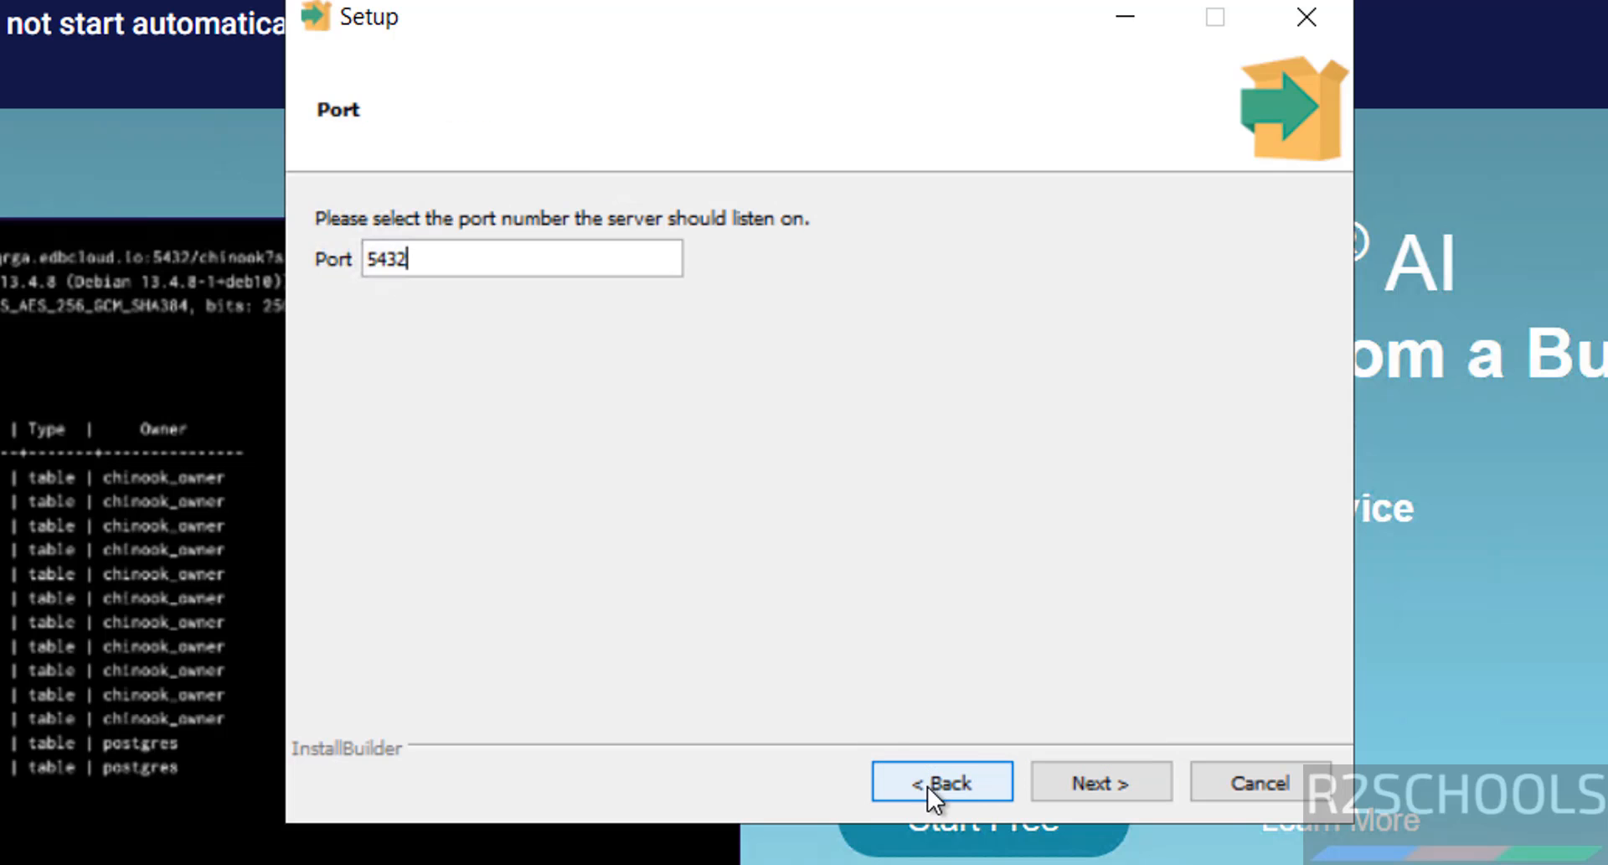
left_click(1074, 786)
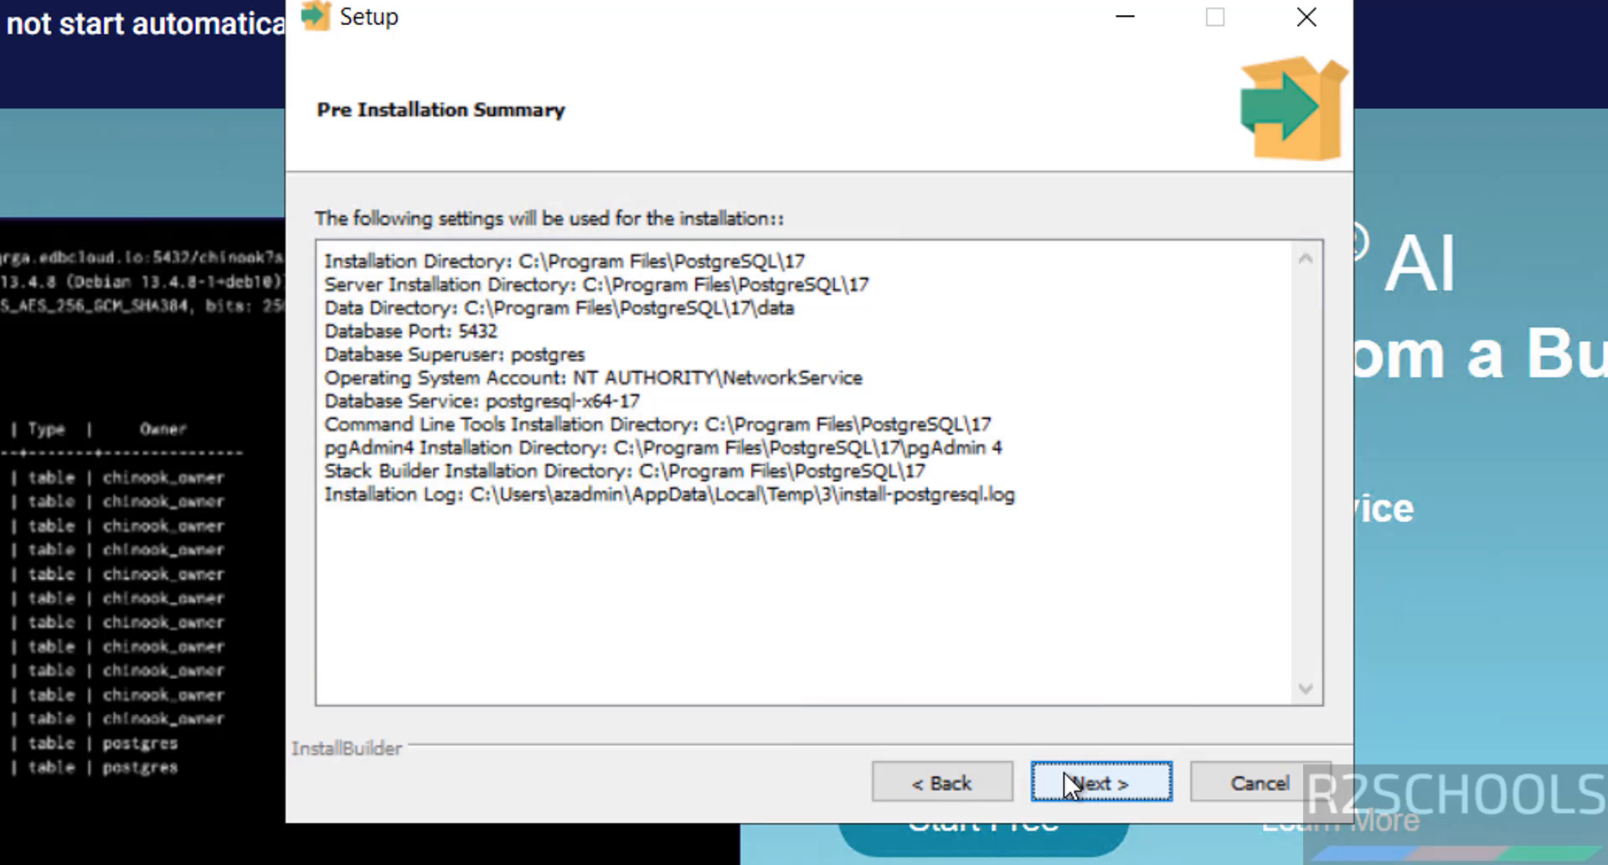
key("Return")
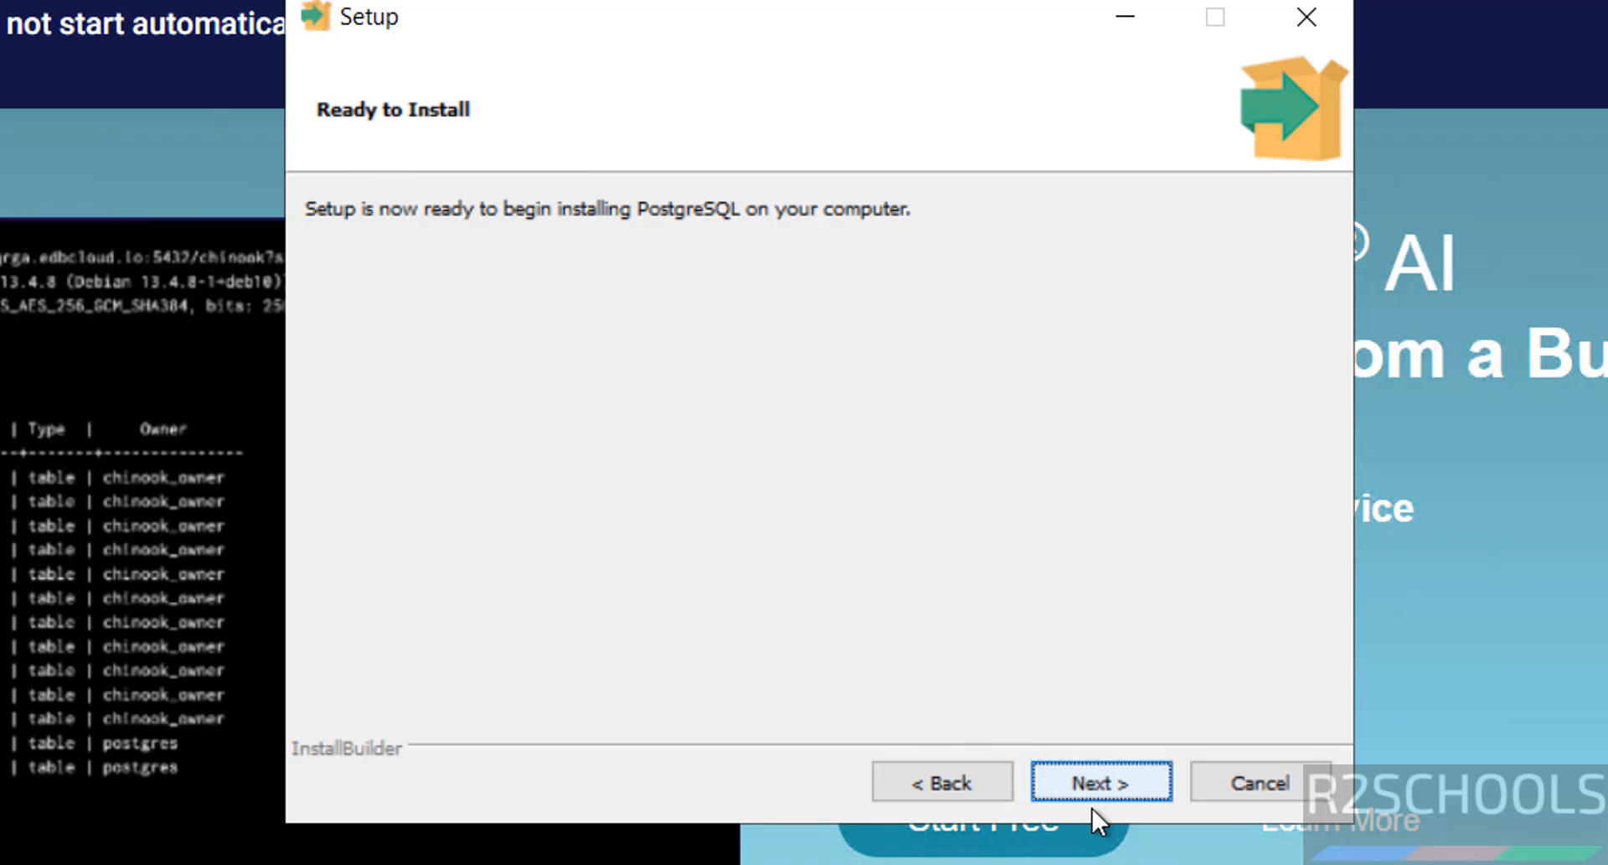
Step: Run the installation, check the new PostgreSQL 17 Start group, and finish without Stack Builder
left_click(1097, 772)
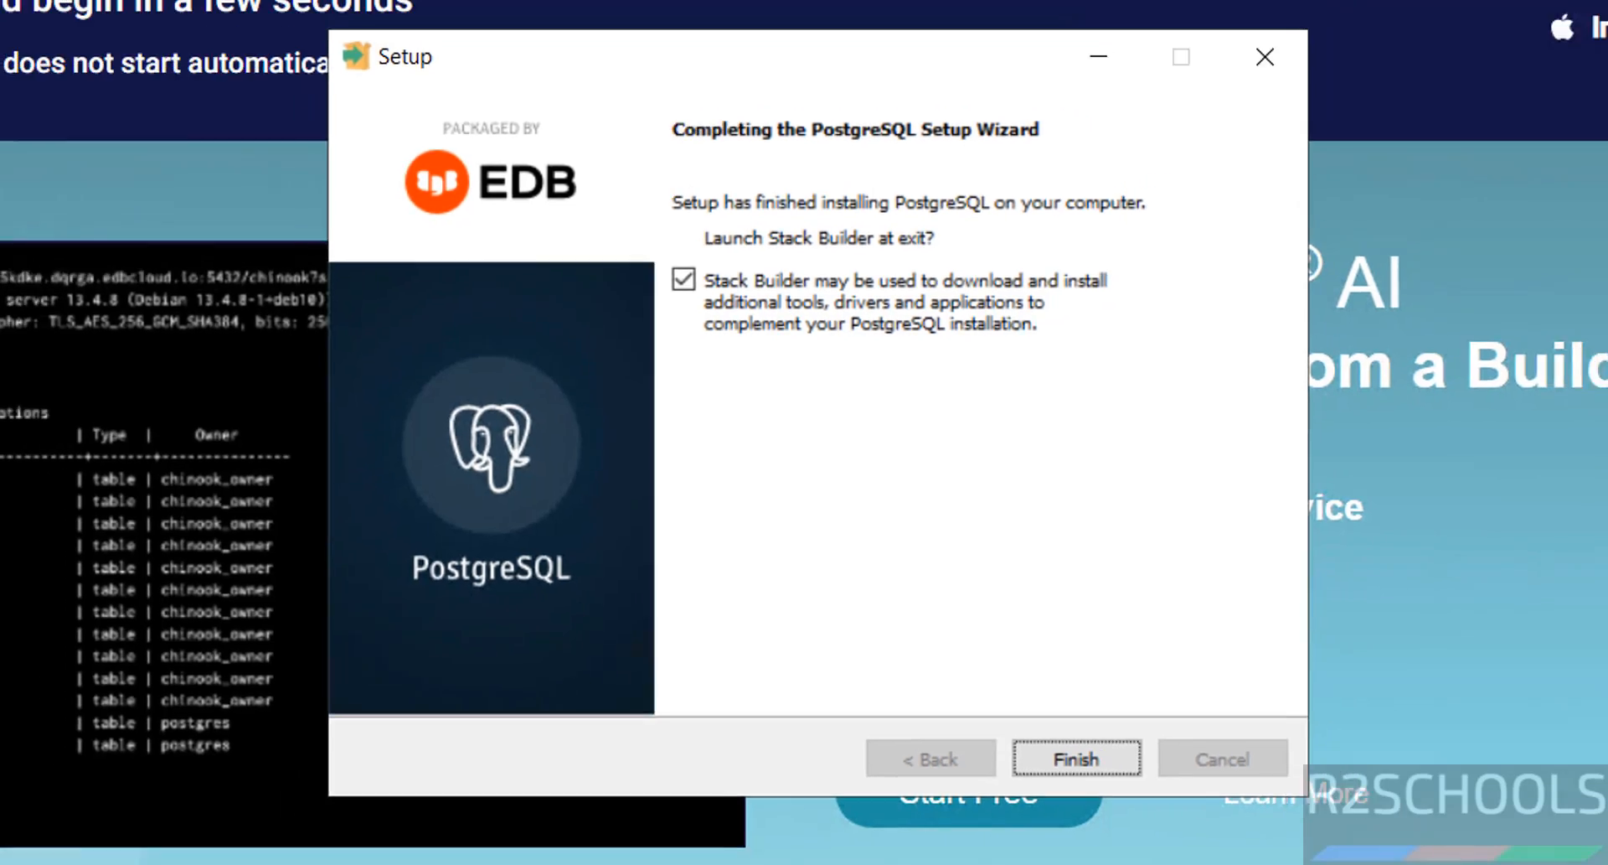
left_click(16, 862)
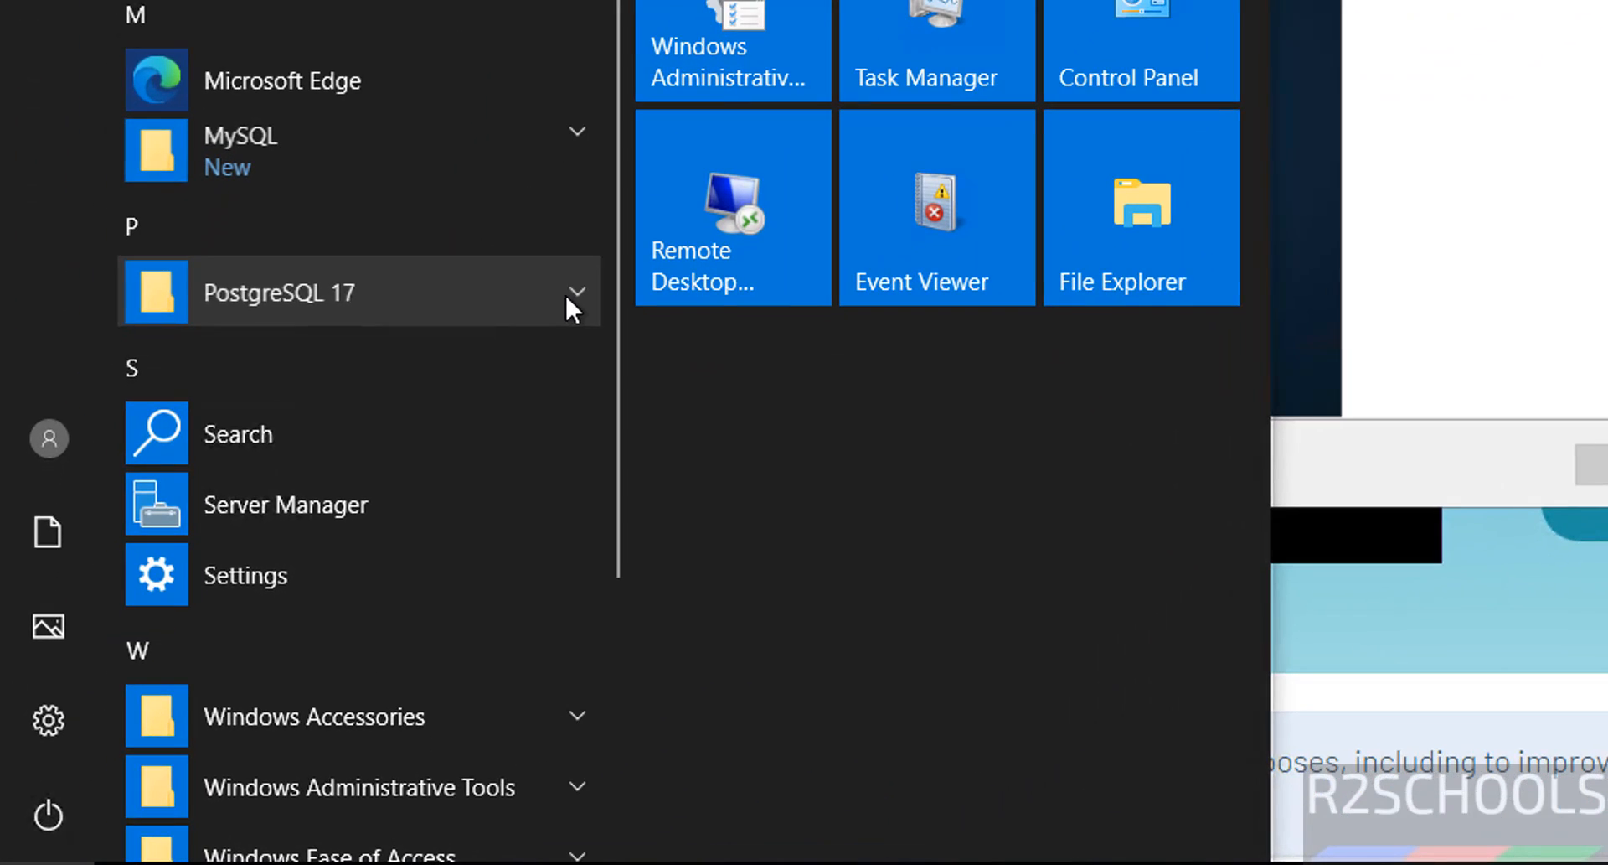
left_click(356, 510)
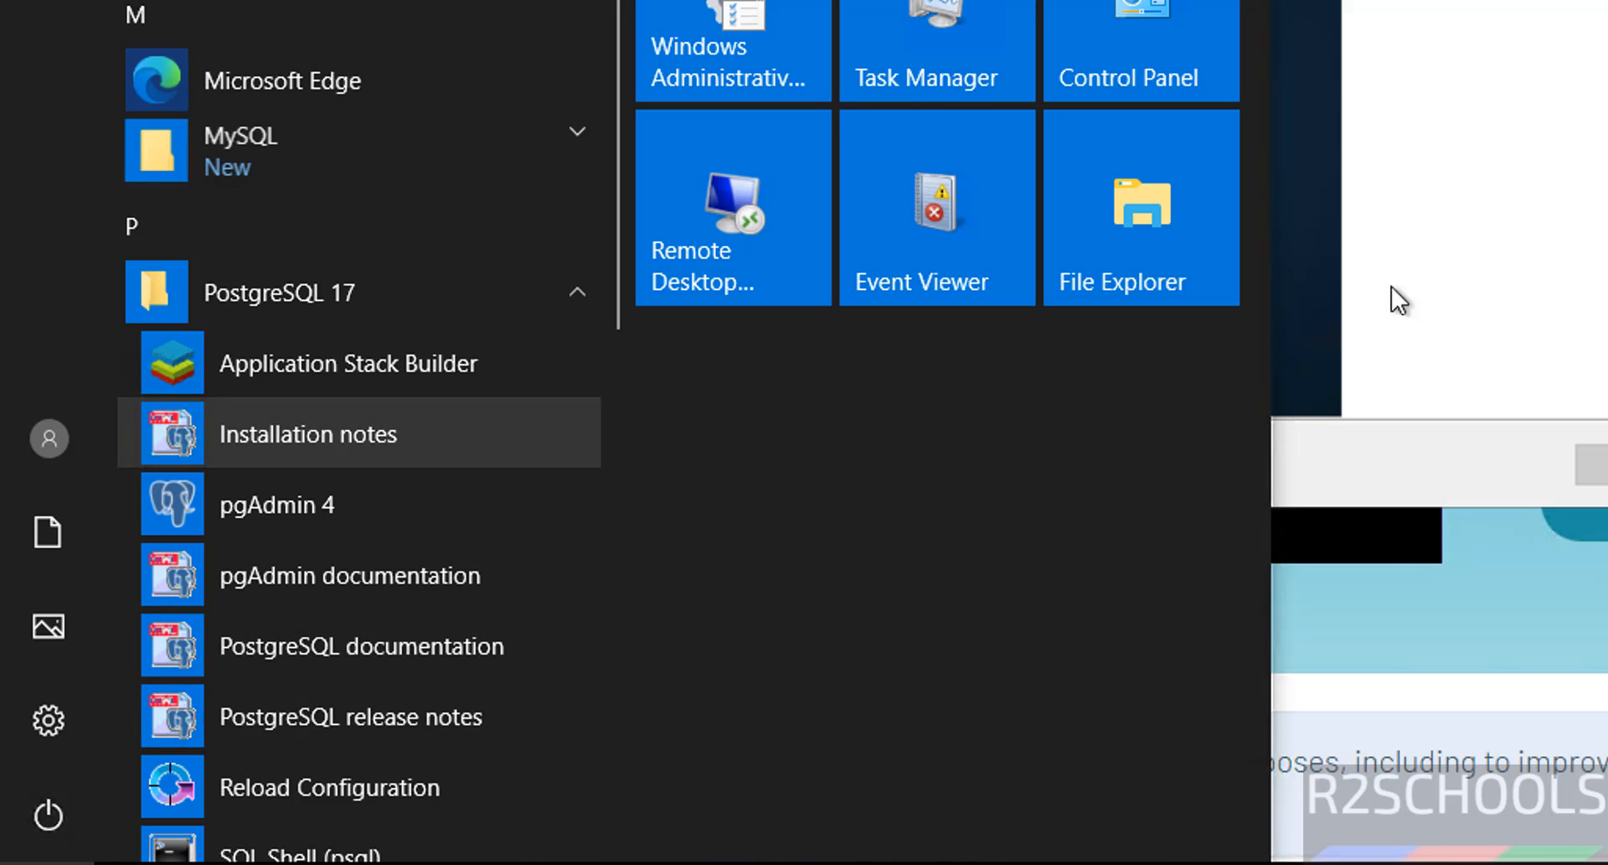
left_click(1590, 194)
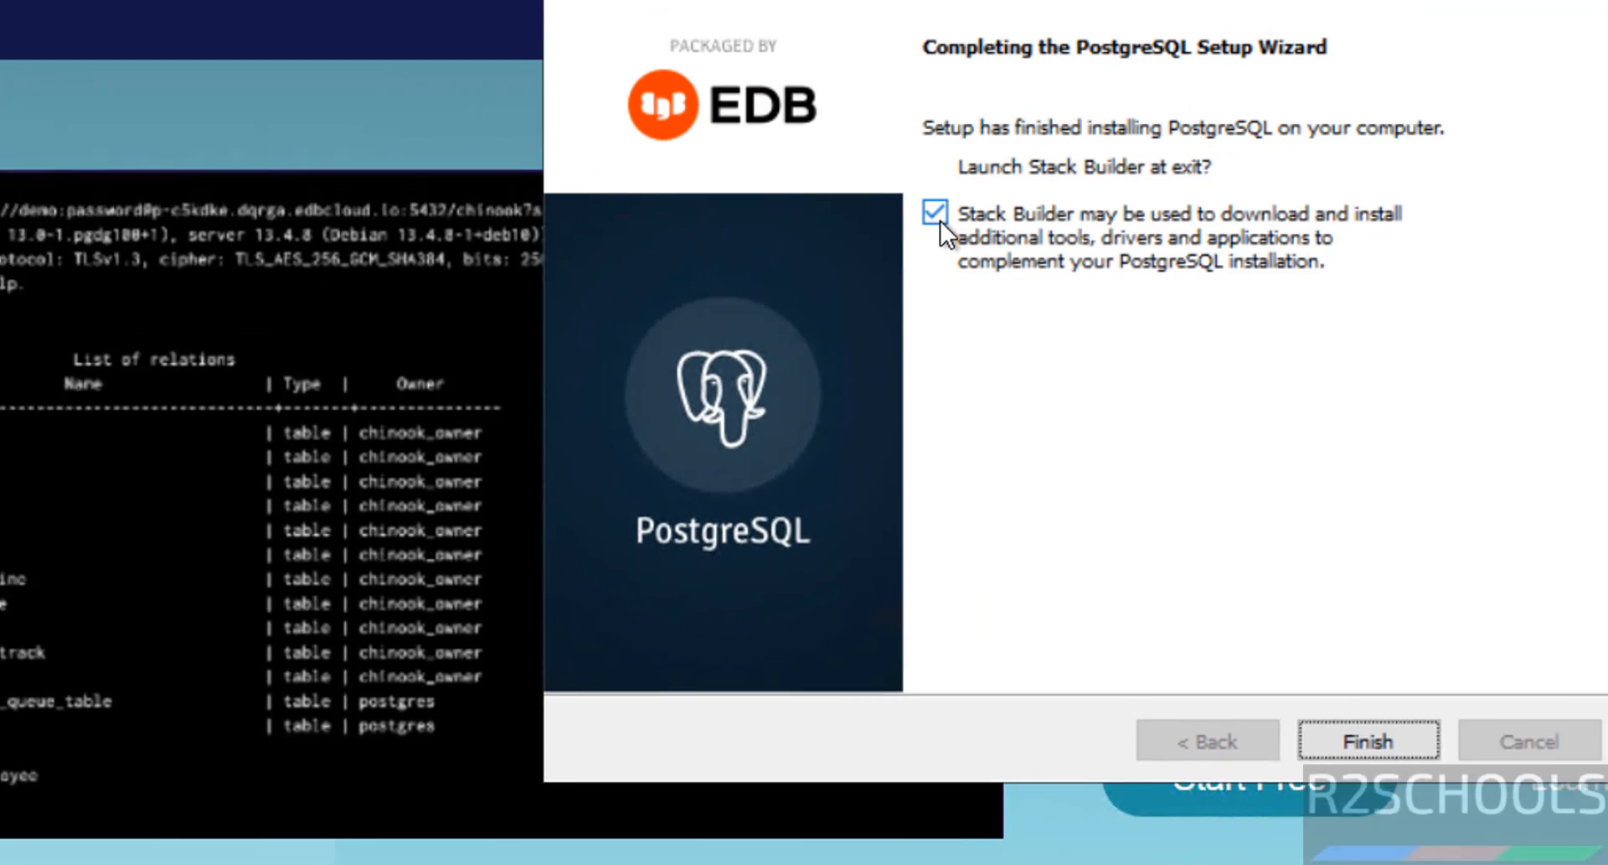
left_click(940, 218)
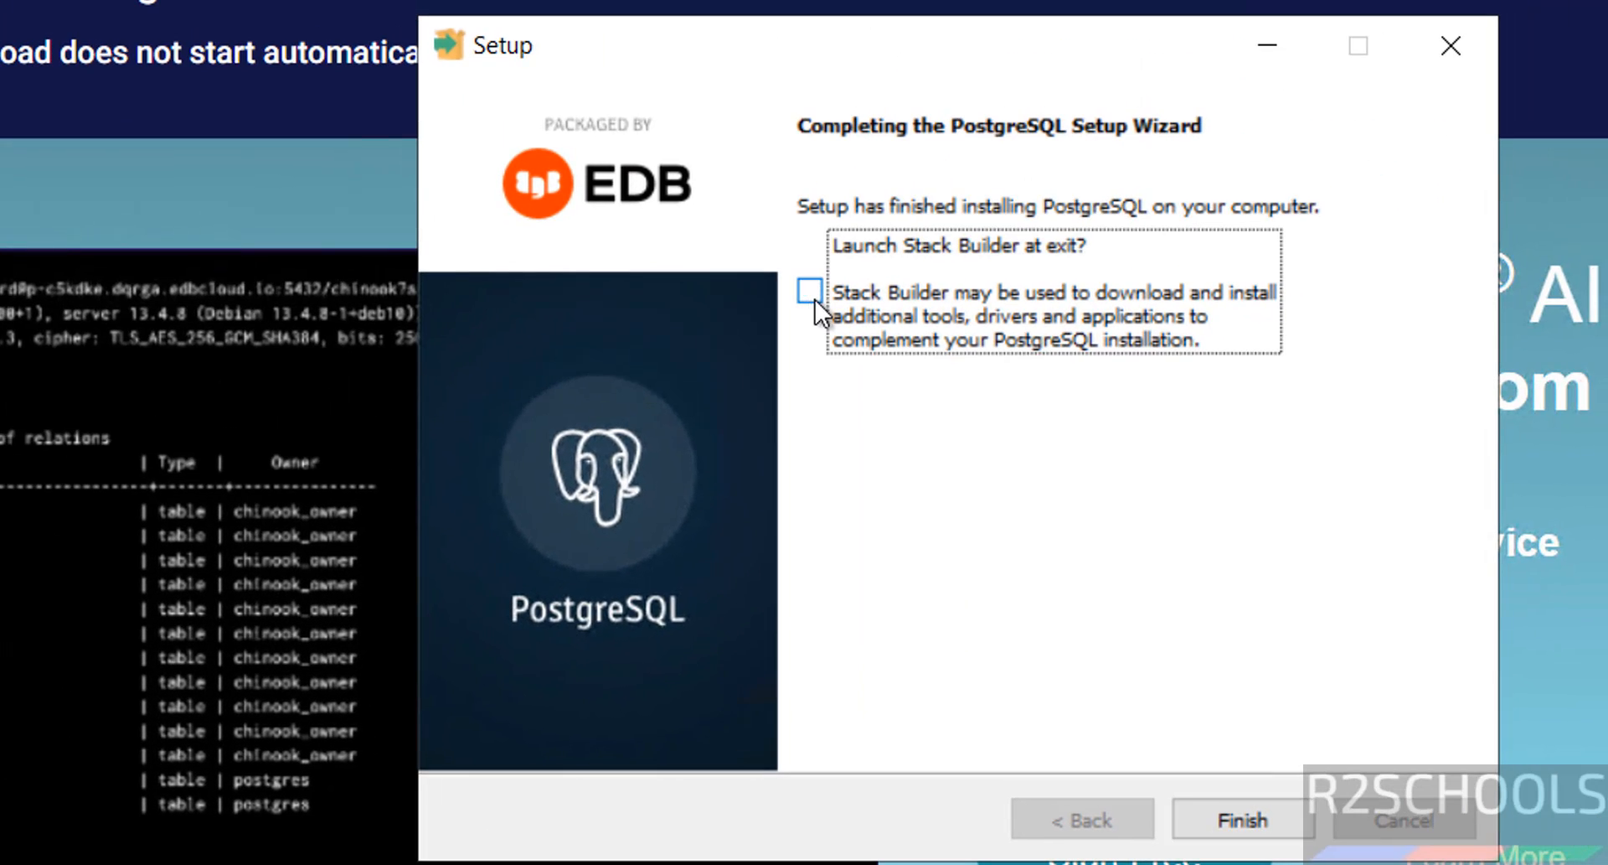
left_click(1205, 811)
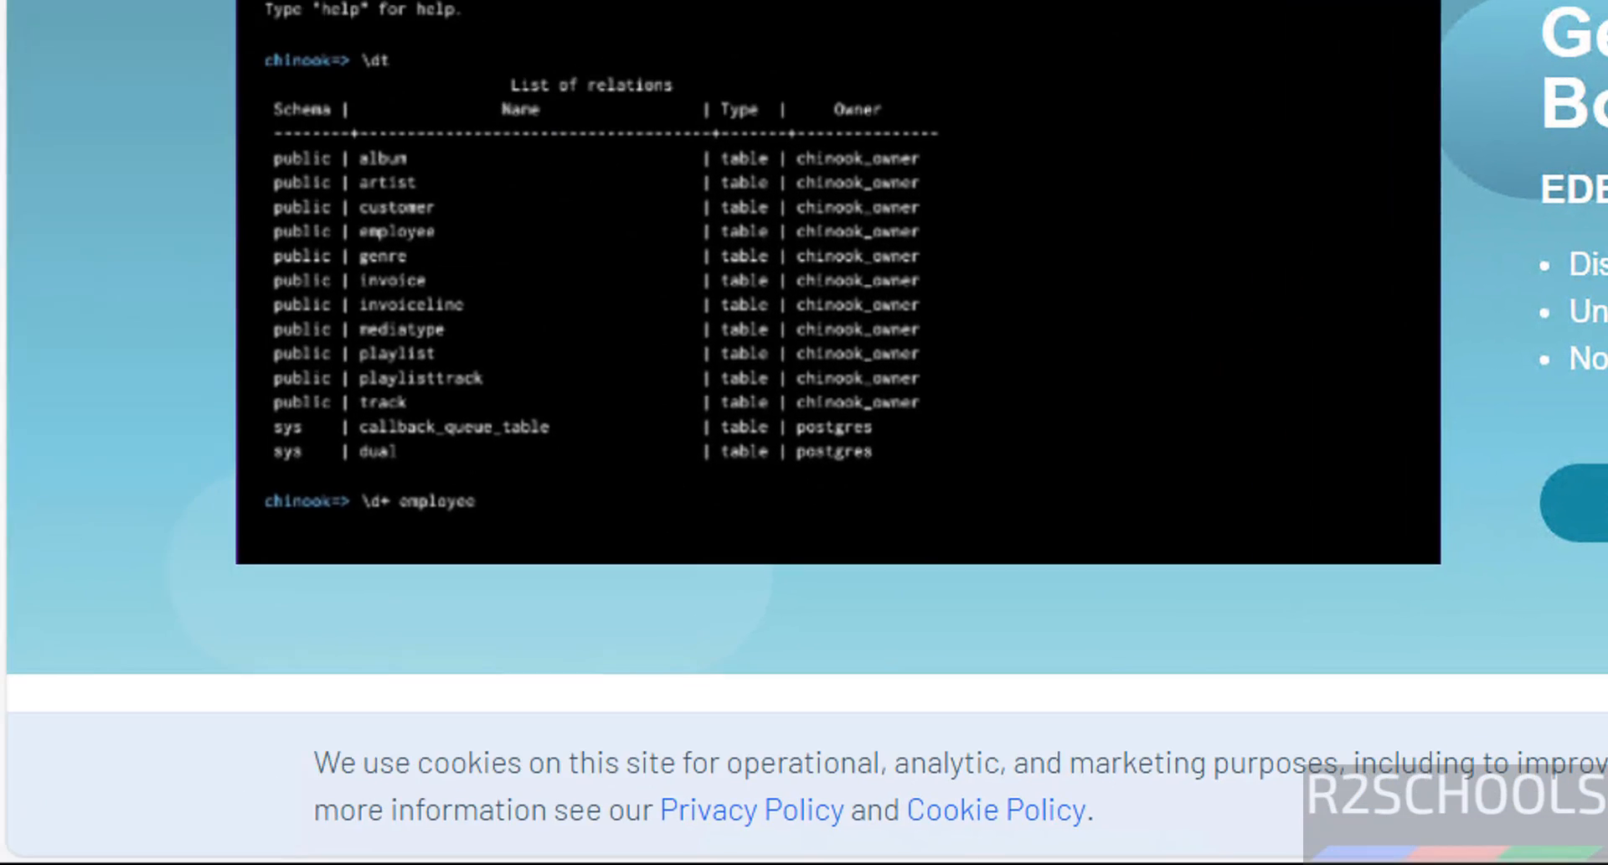
Step: Start SQL Shell (psql) from the PostgreSQL 17 folder in the Start menu
left_click(47, 863)
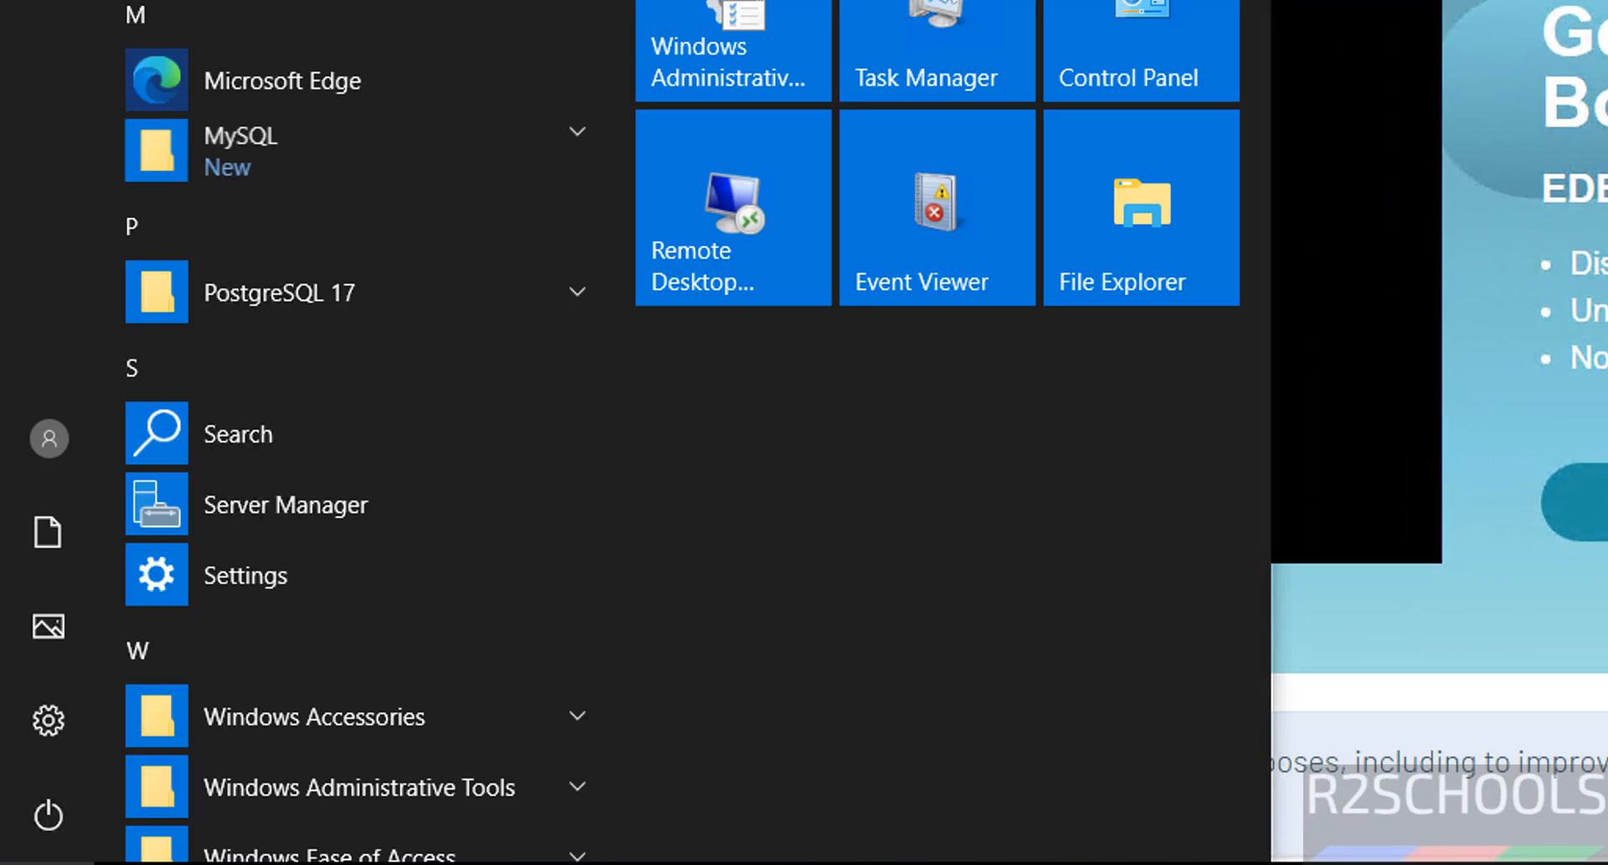
left_click(587, 296)
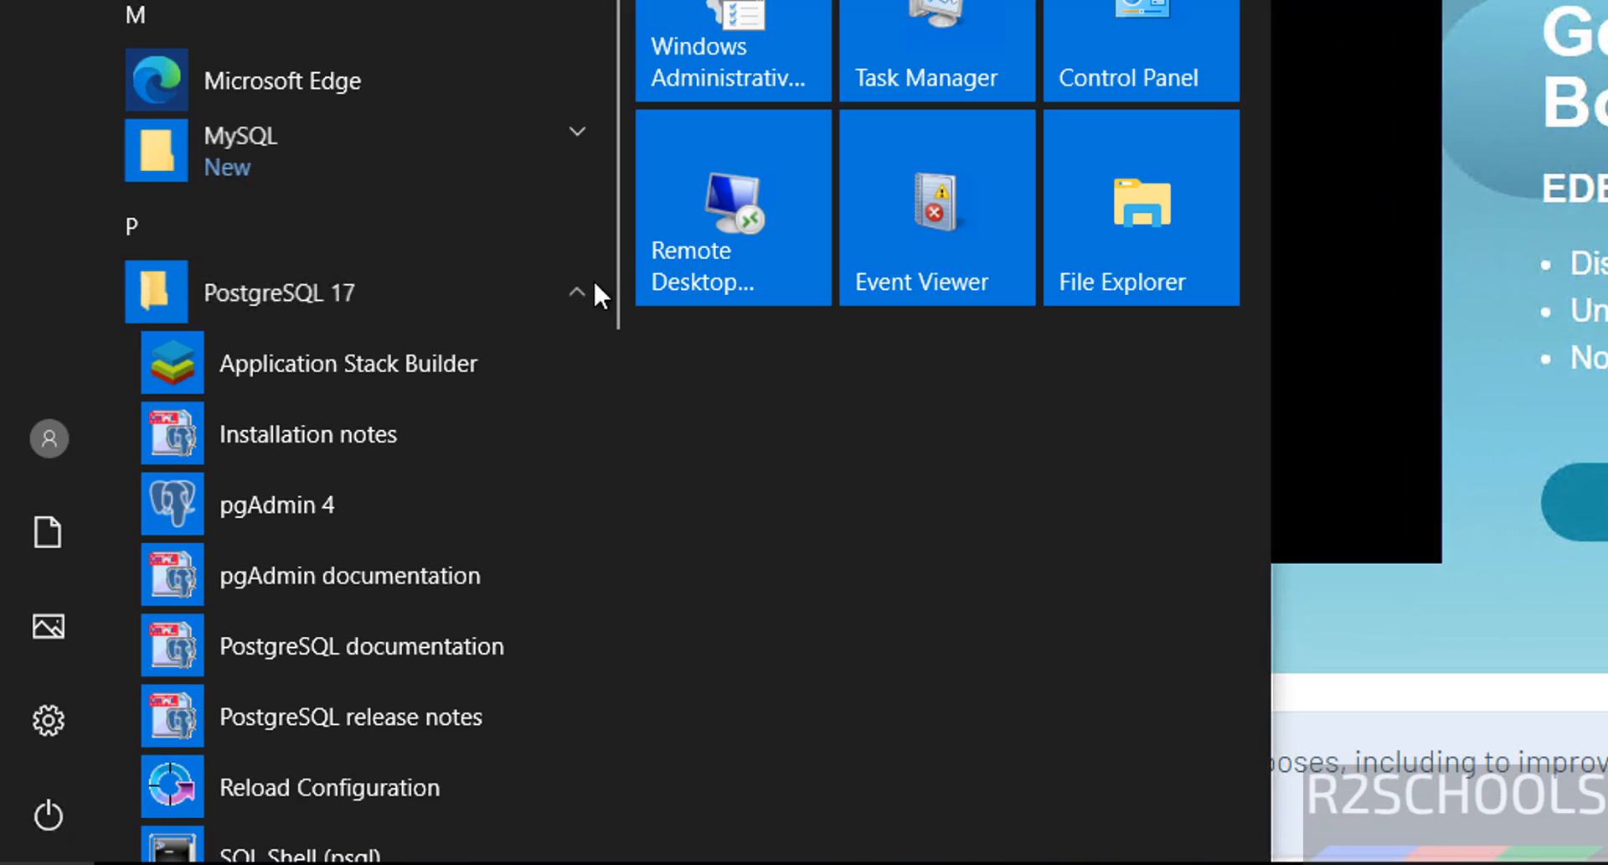
scroll(630, 302, "down", 3)
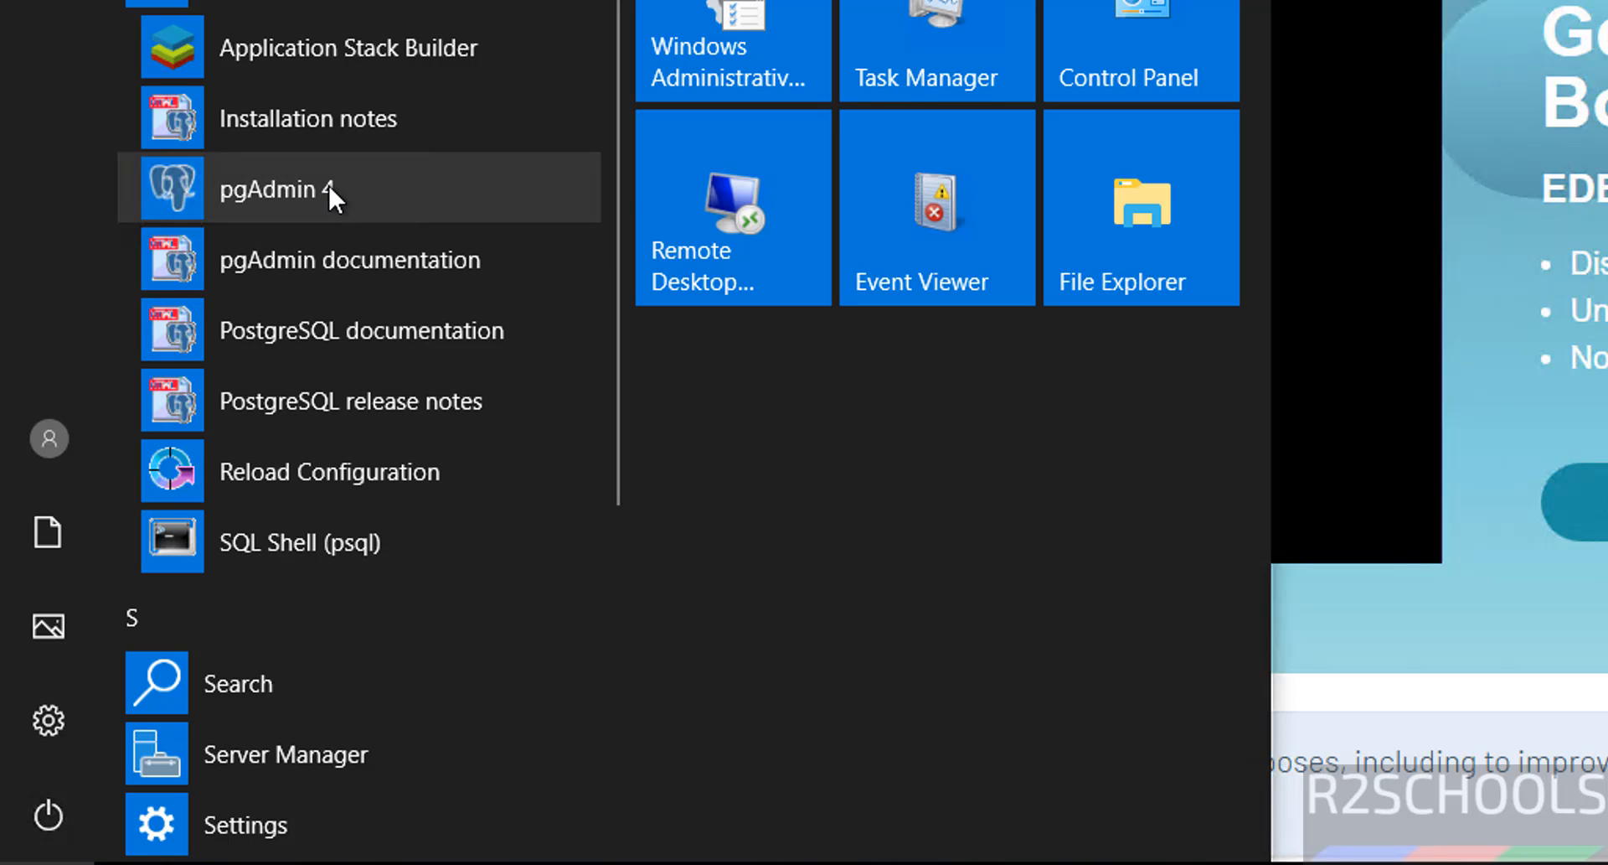
left_click(284, 540)
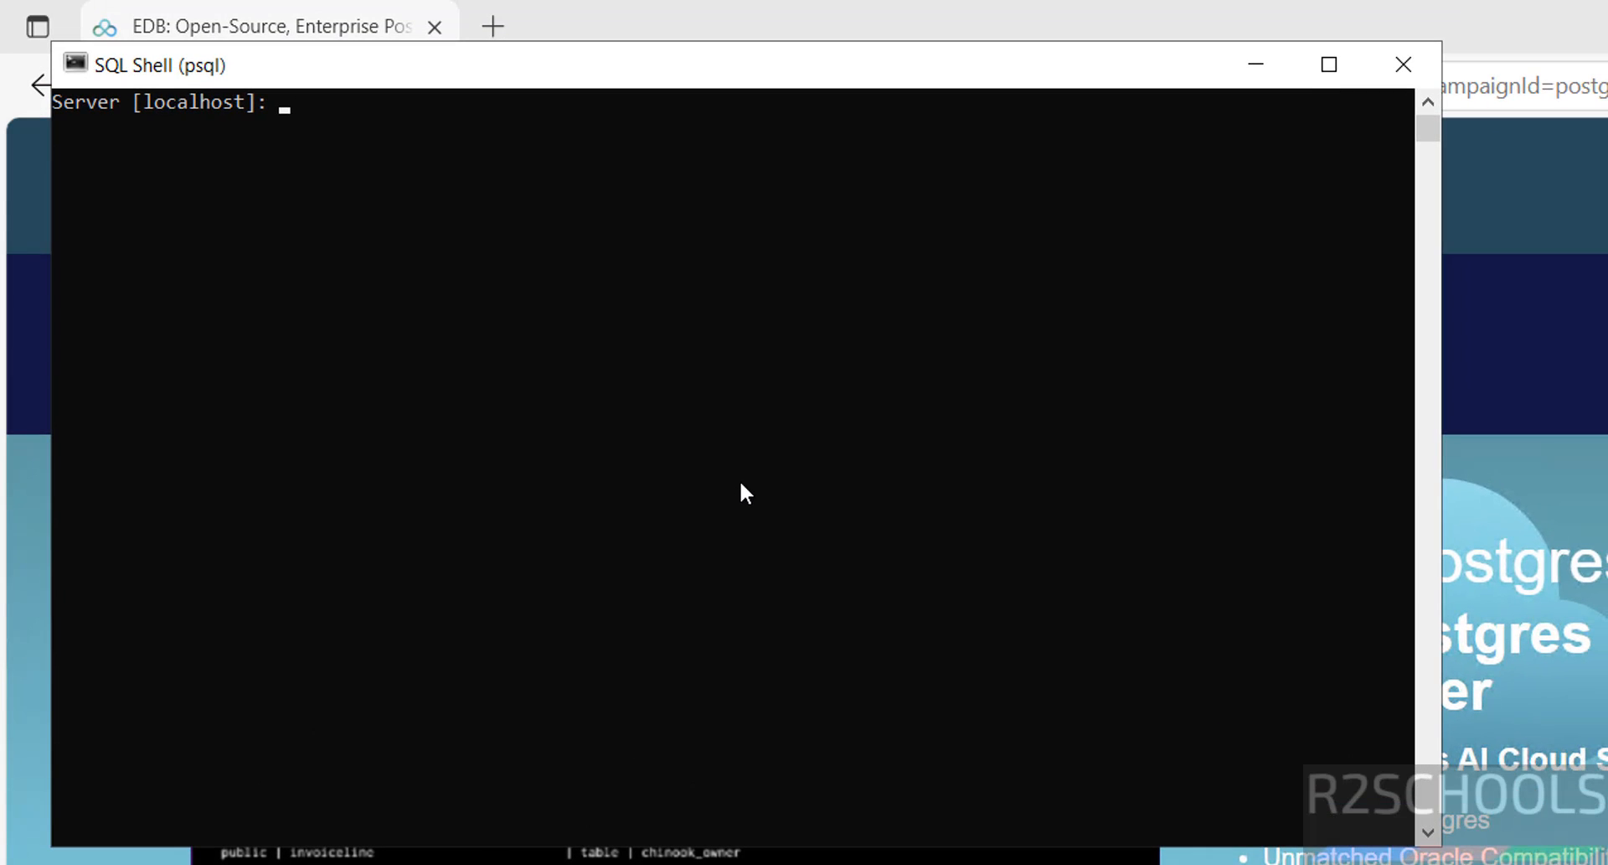
Step: Connect with default localhost and postgres settings plus the superuser password, then run select version();
key("Return")
key("Return")
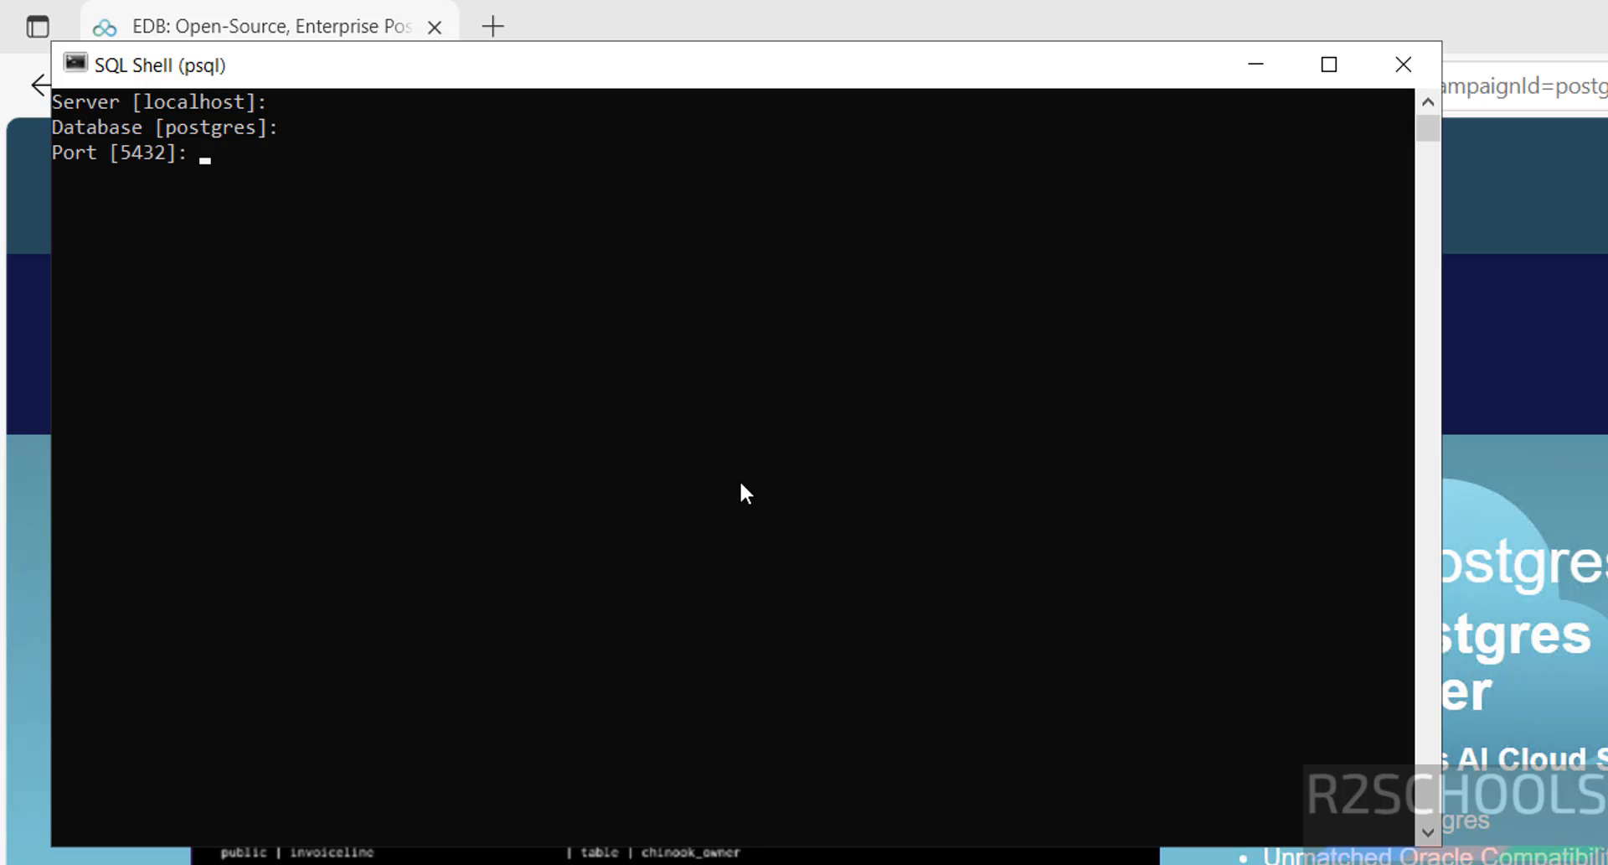
key("Return")
key("Return")
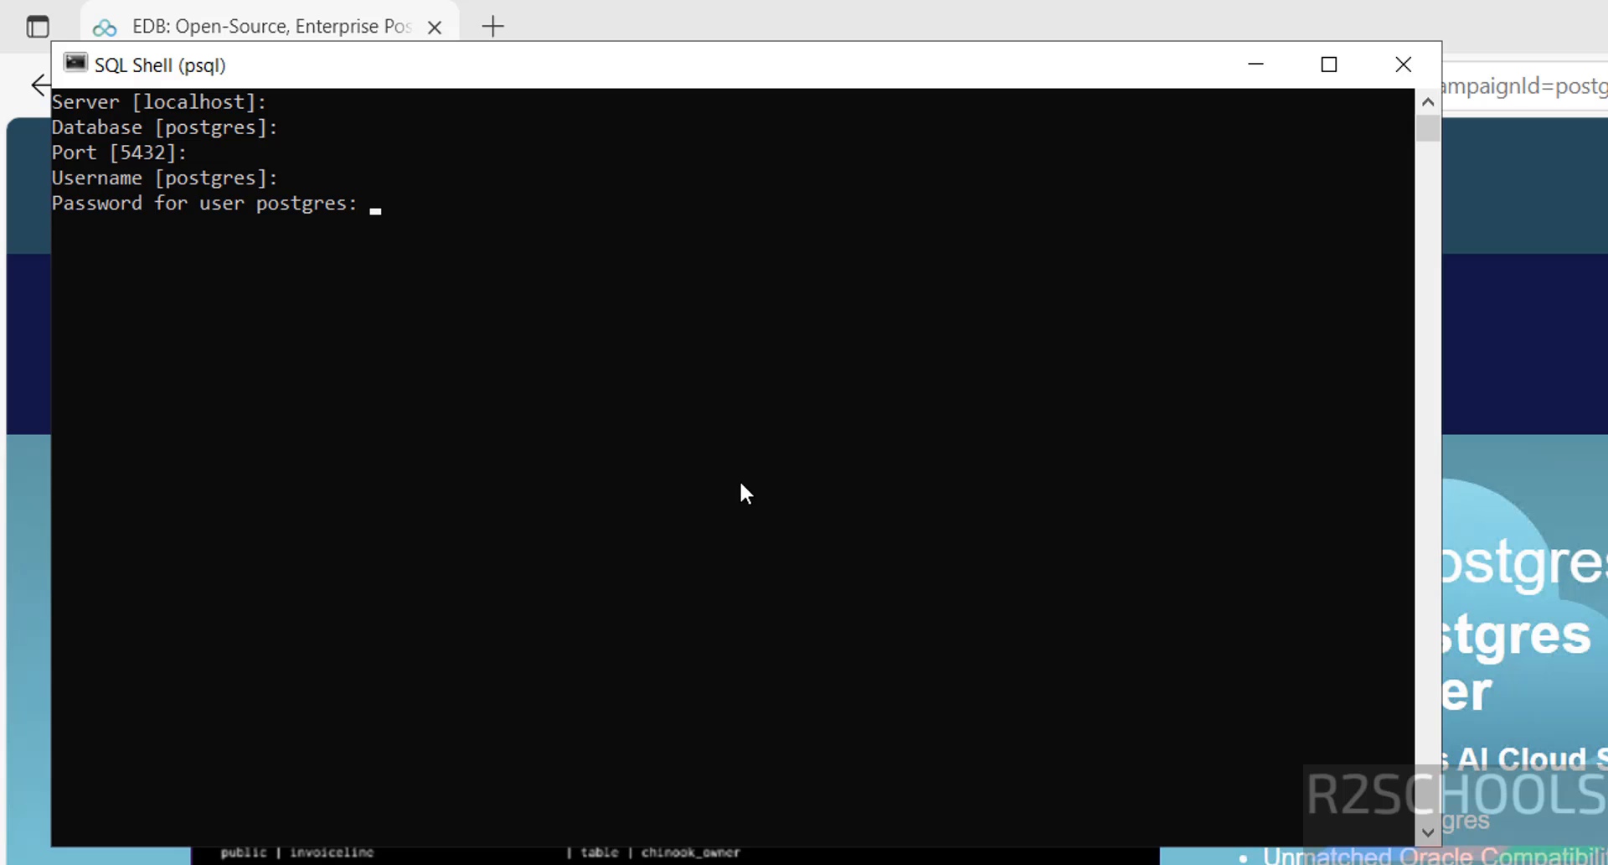
key("Return")
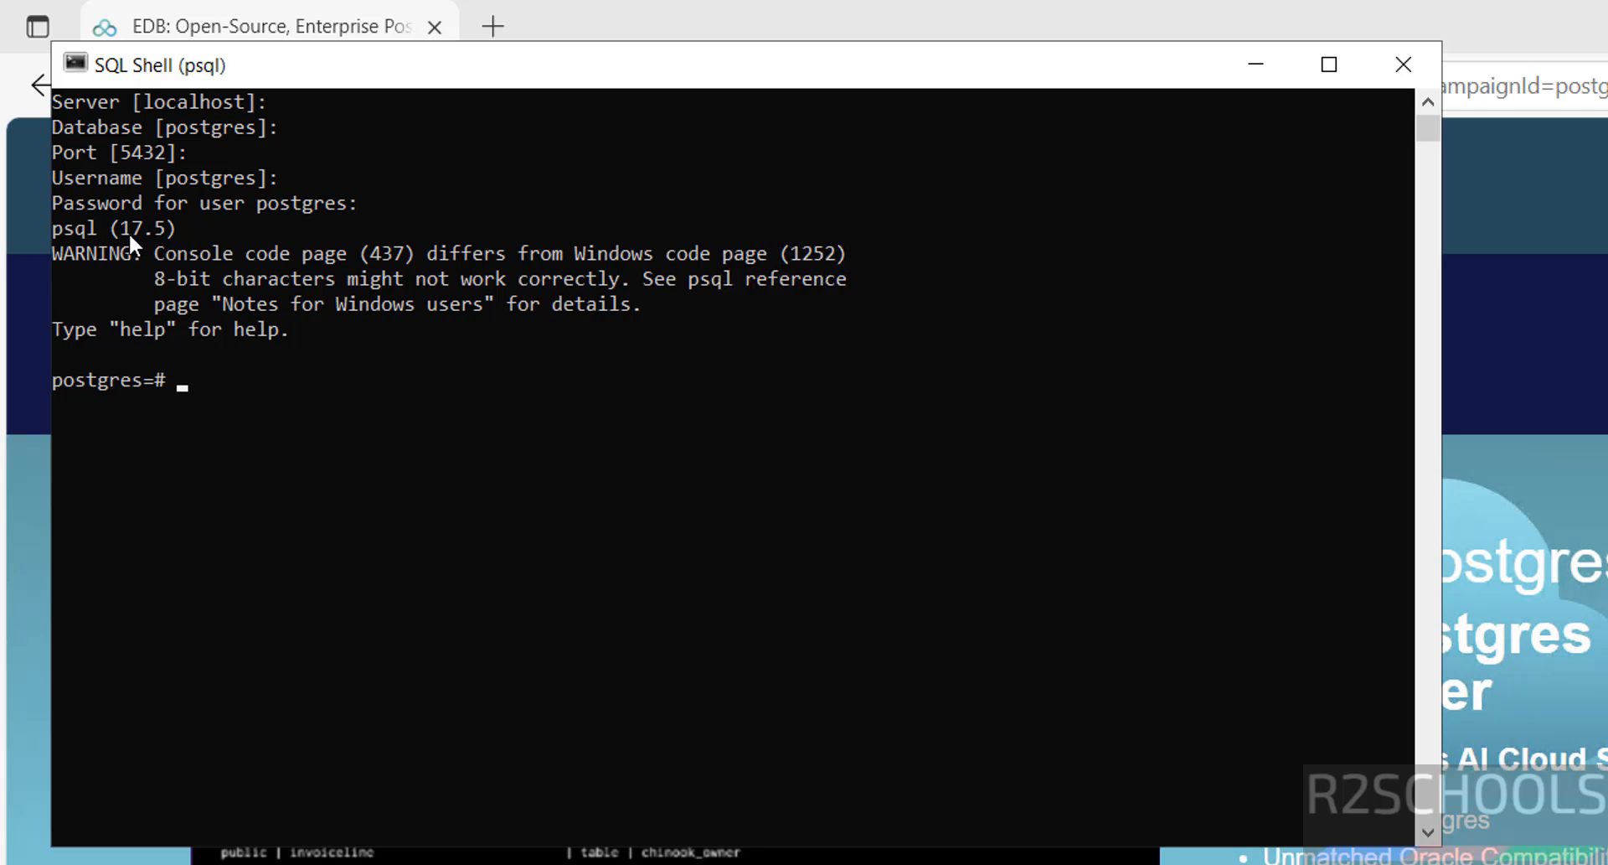
type("select version();")
key("Return")
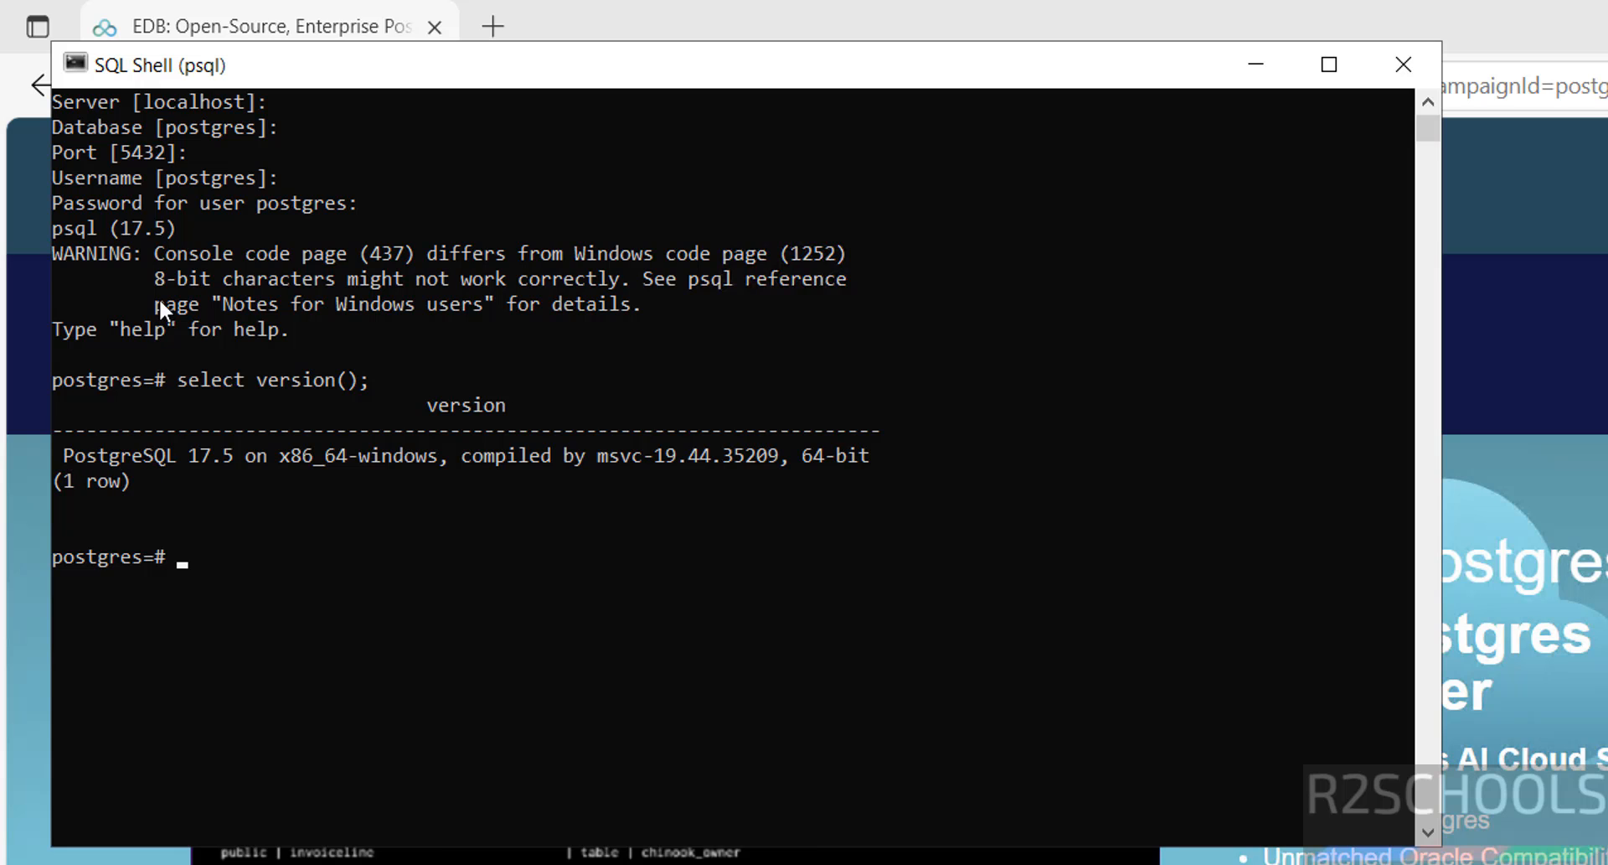
left_click(84, 66)
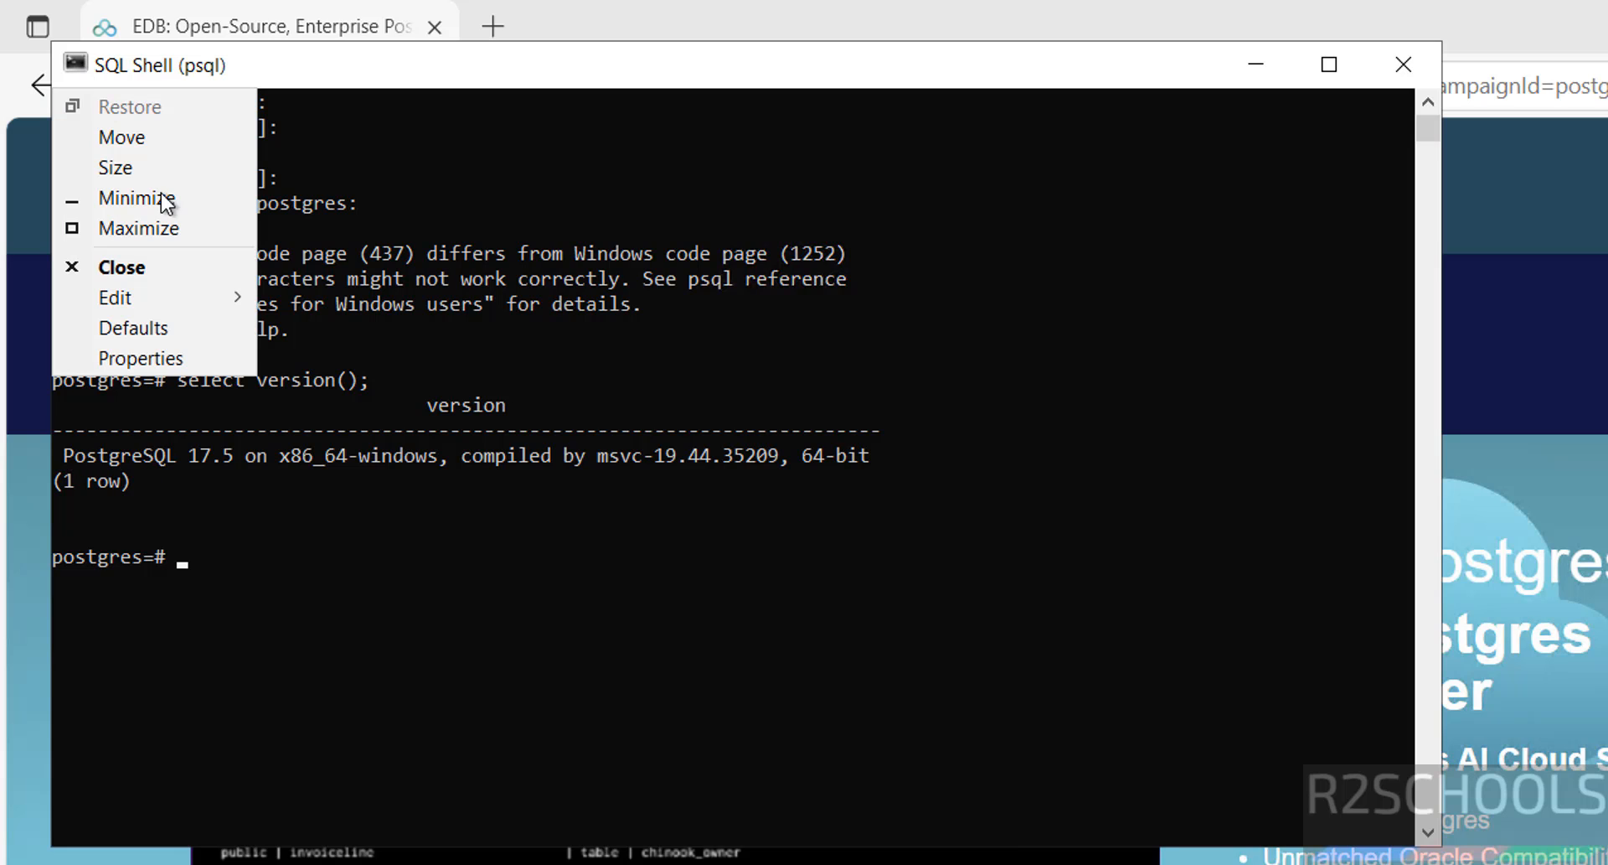
Step: Set the console font to size 20 with bold fonts in the window Properties
left_click(174, 360)
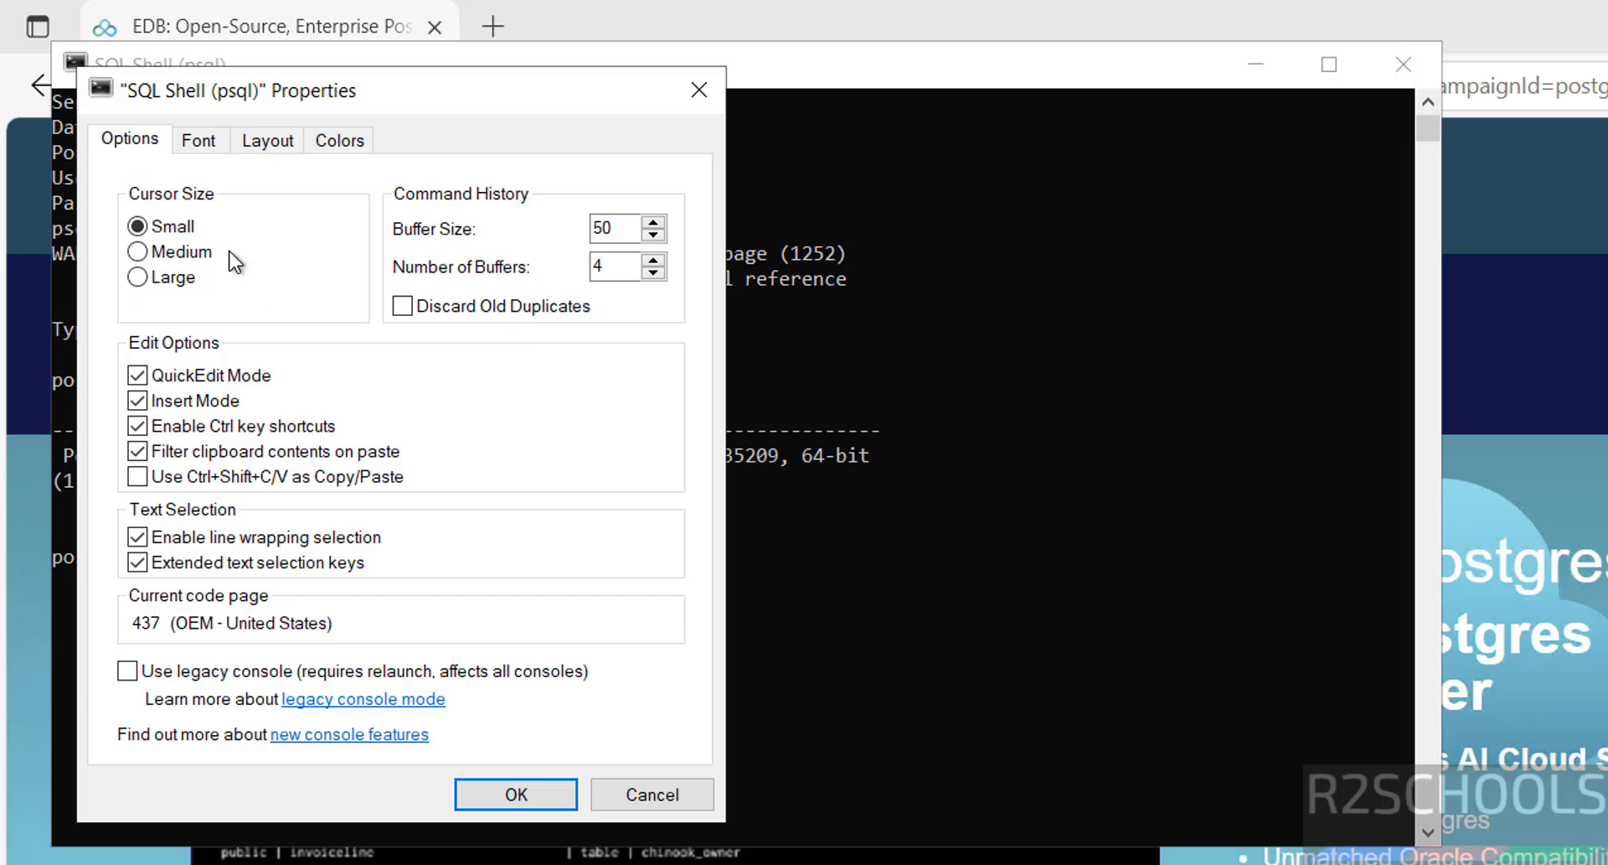
left_click(198, 139)
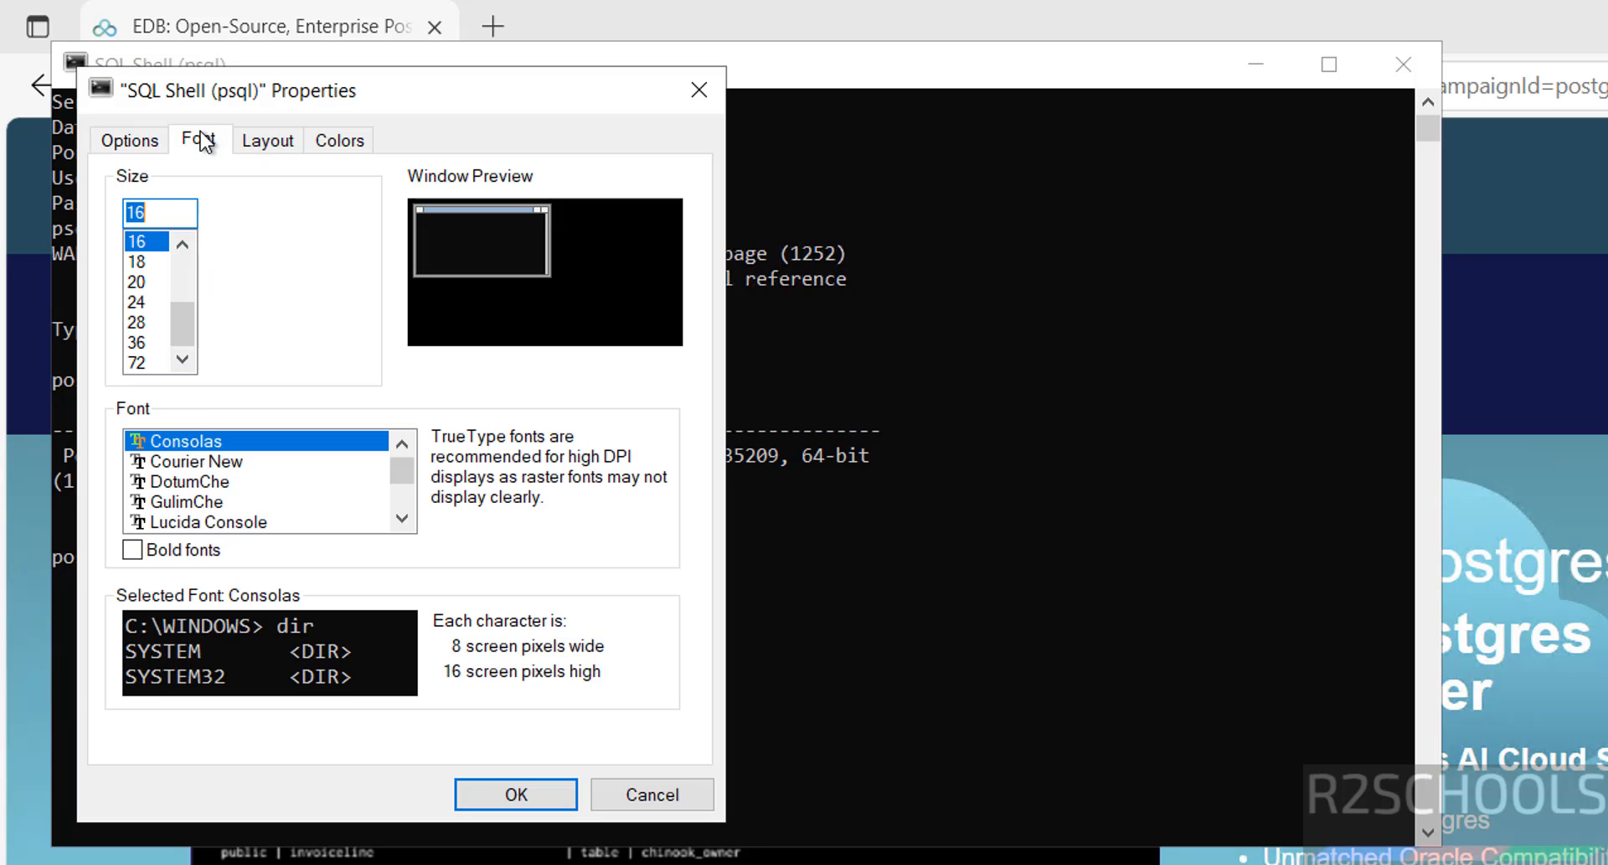
left_click(137, 282)
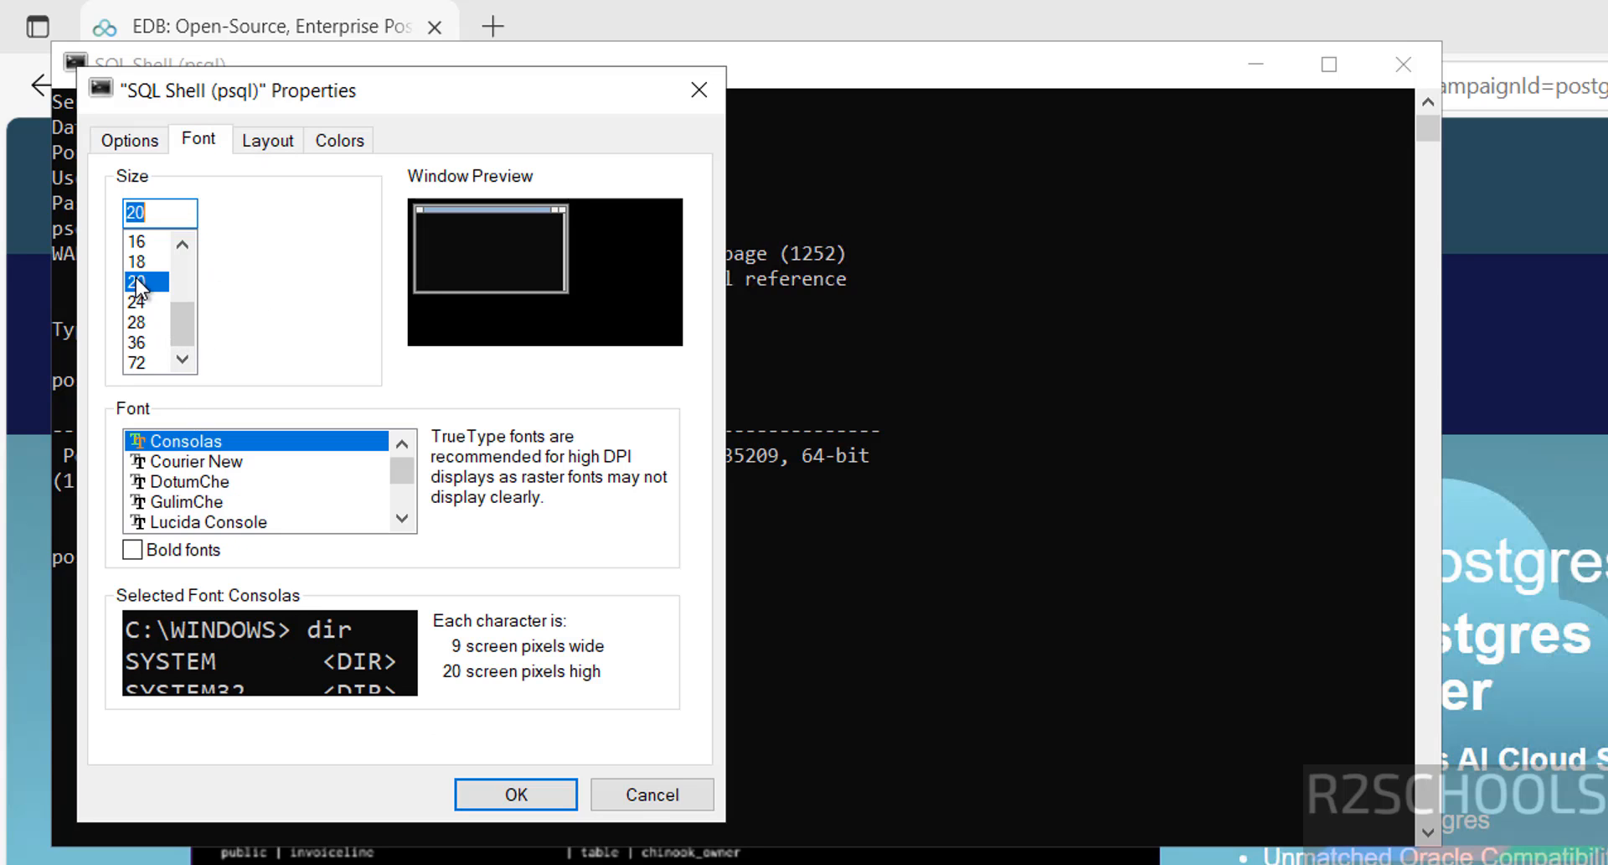
left_click(180, 549)
left_click(488, 792)
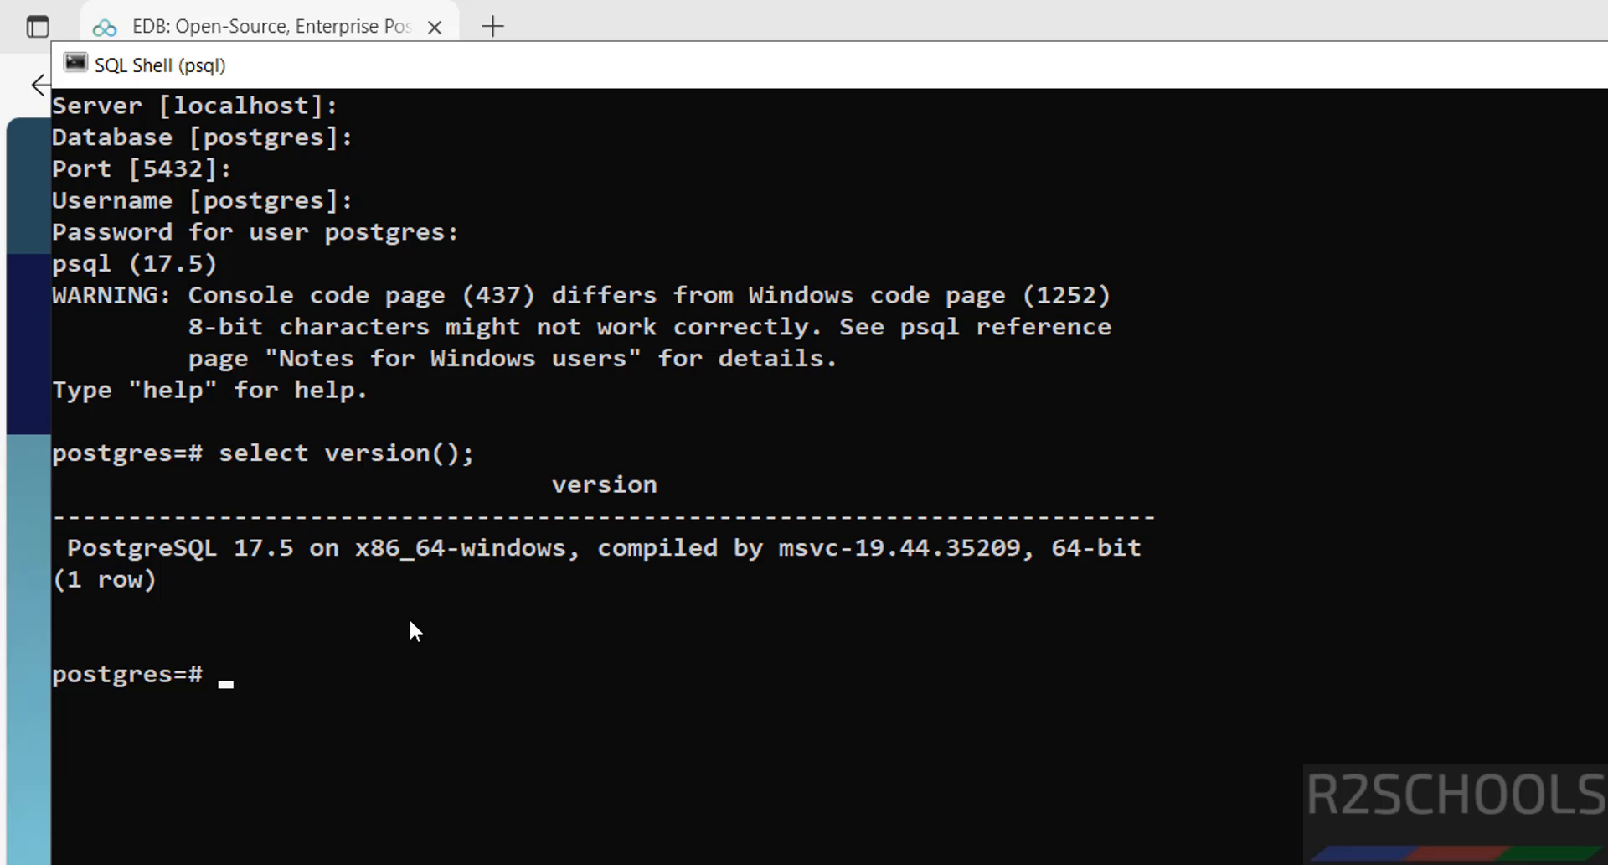
Step: Run \du and \l to show roles and databases, then \! cls to clear the console
type("\\du")
key("Return")
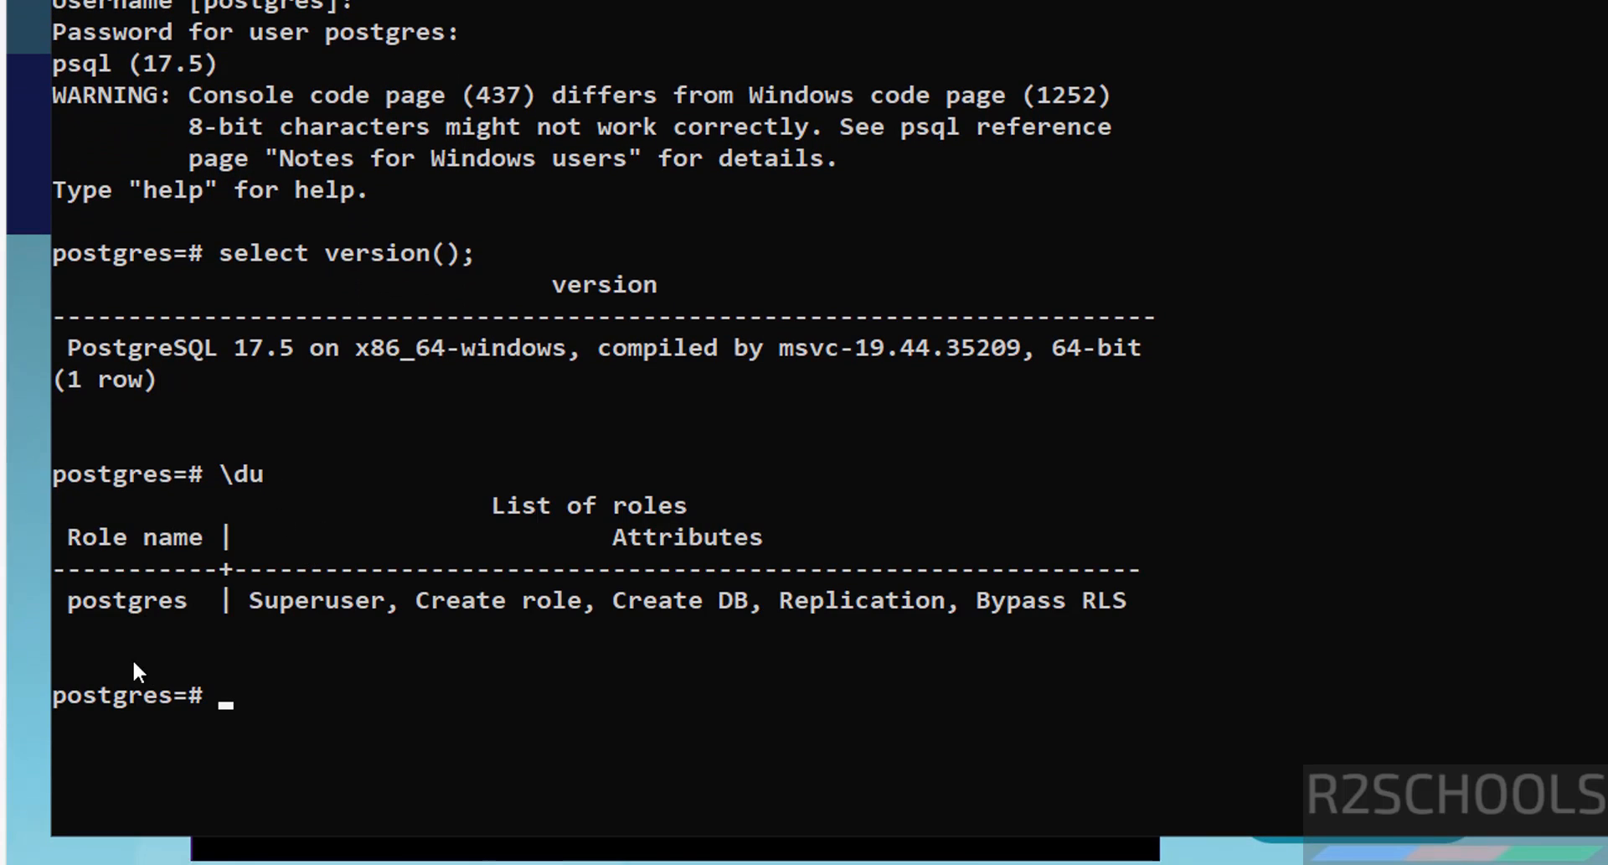
type("\\")
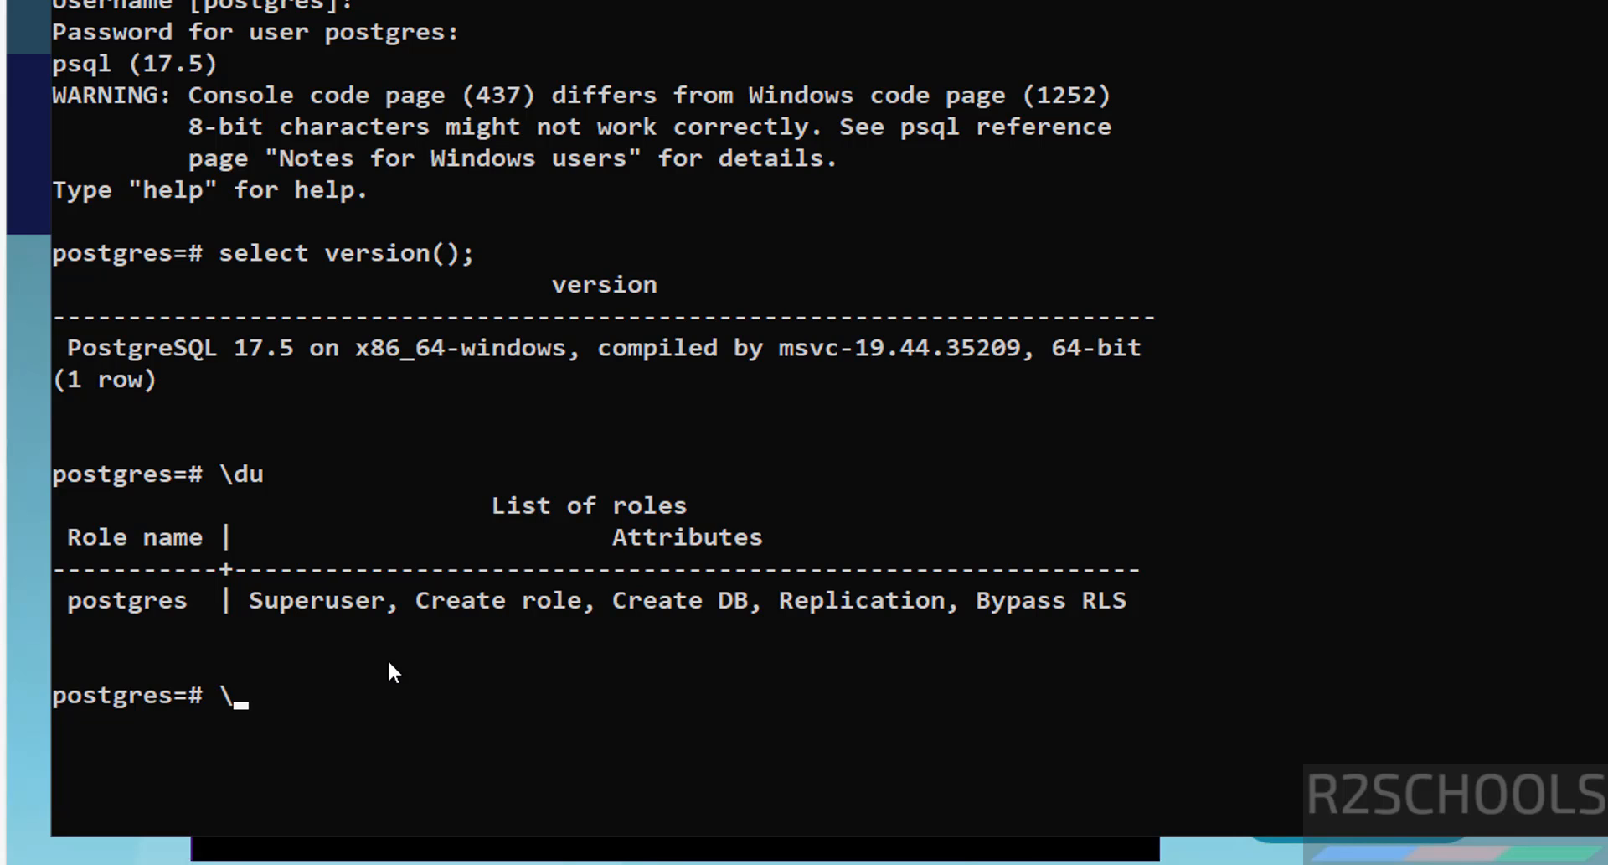
type("l")
key("Return")
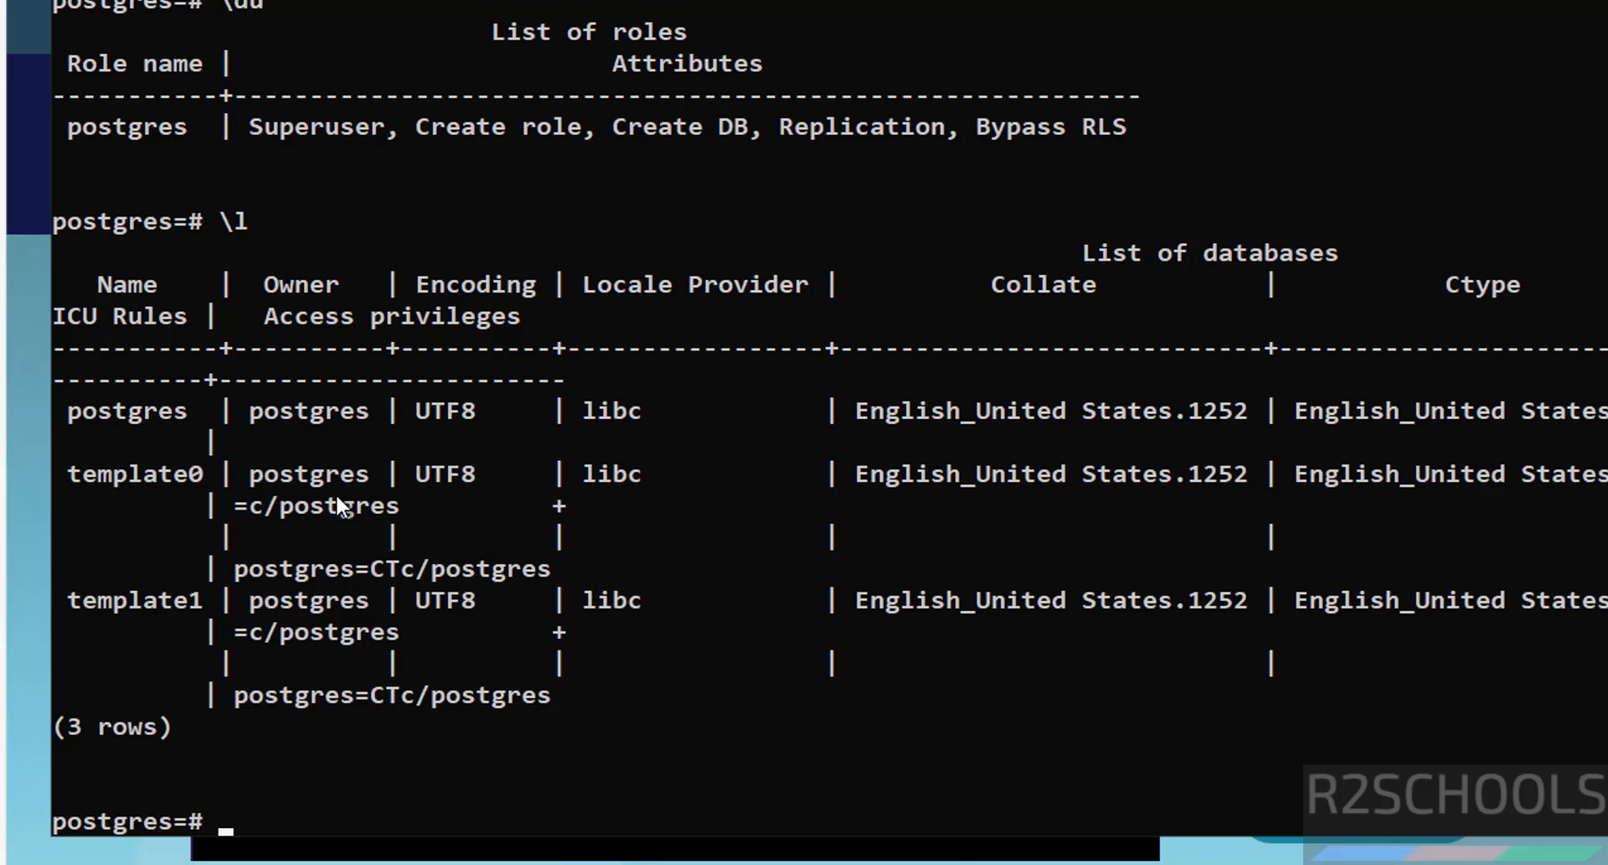
type("\\! cls")
key("Return")
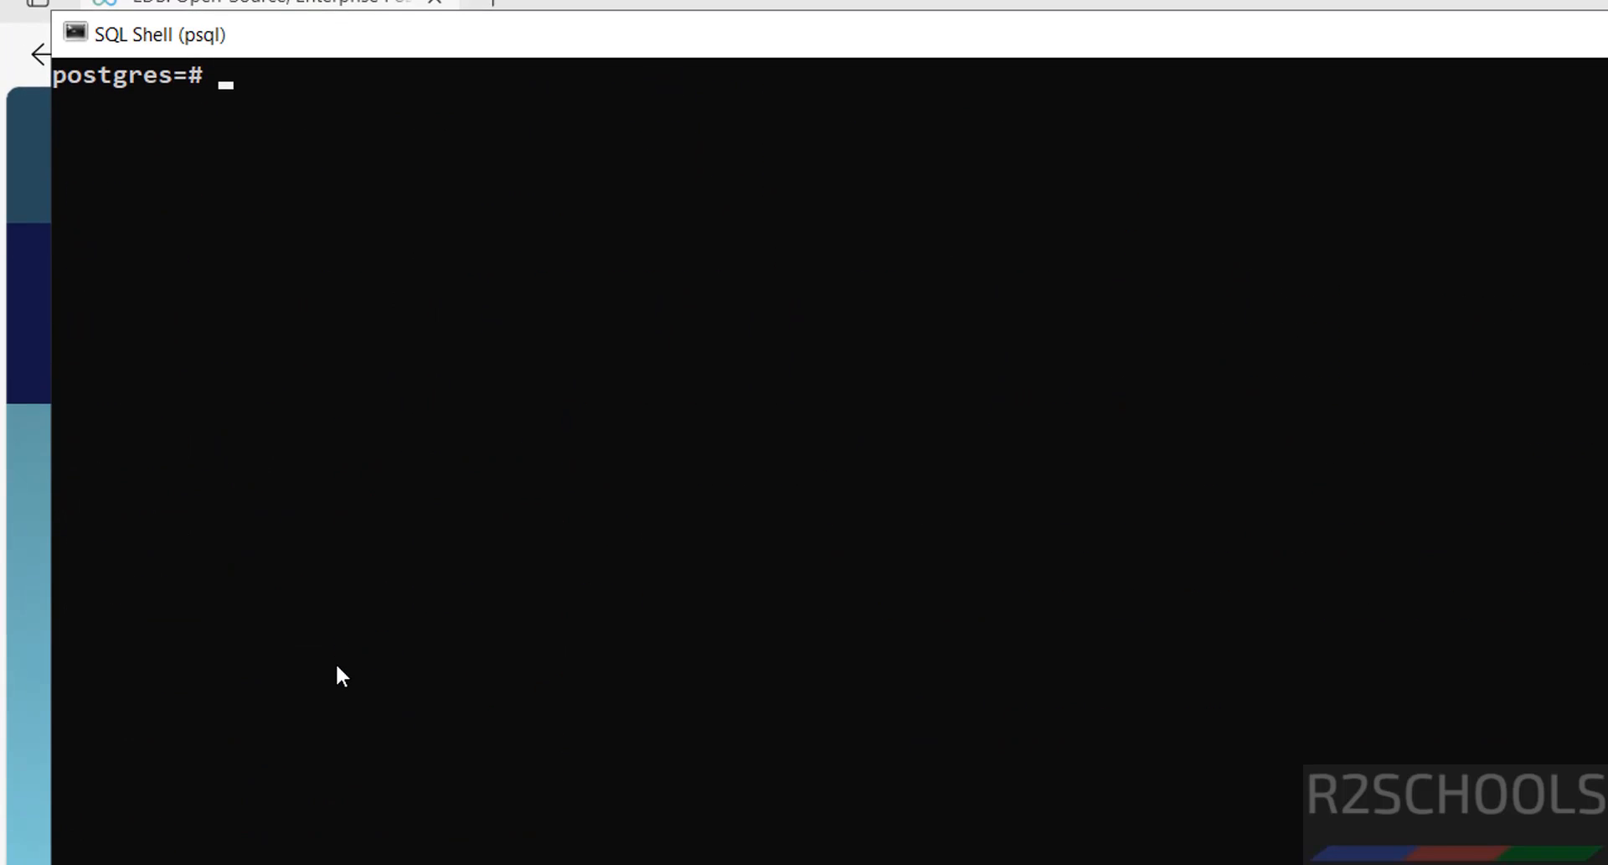
Step: Create the bank database with create database bank; and list databases with \l
type("create database ")
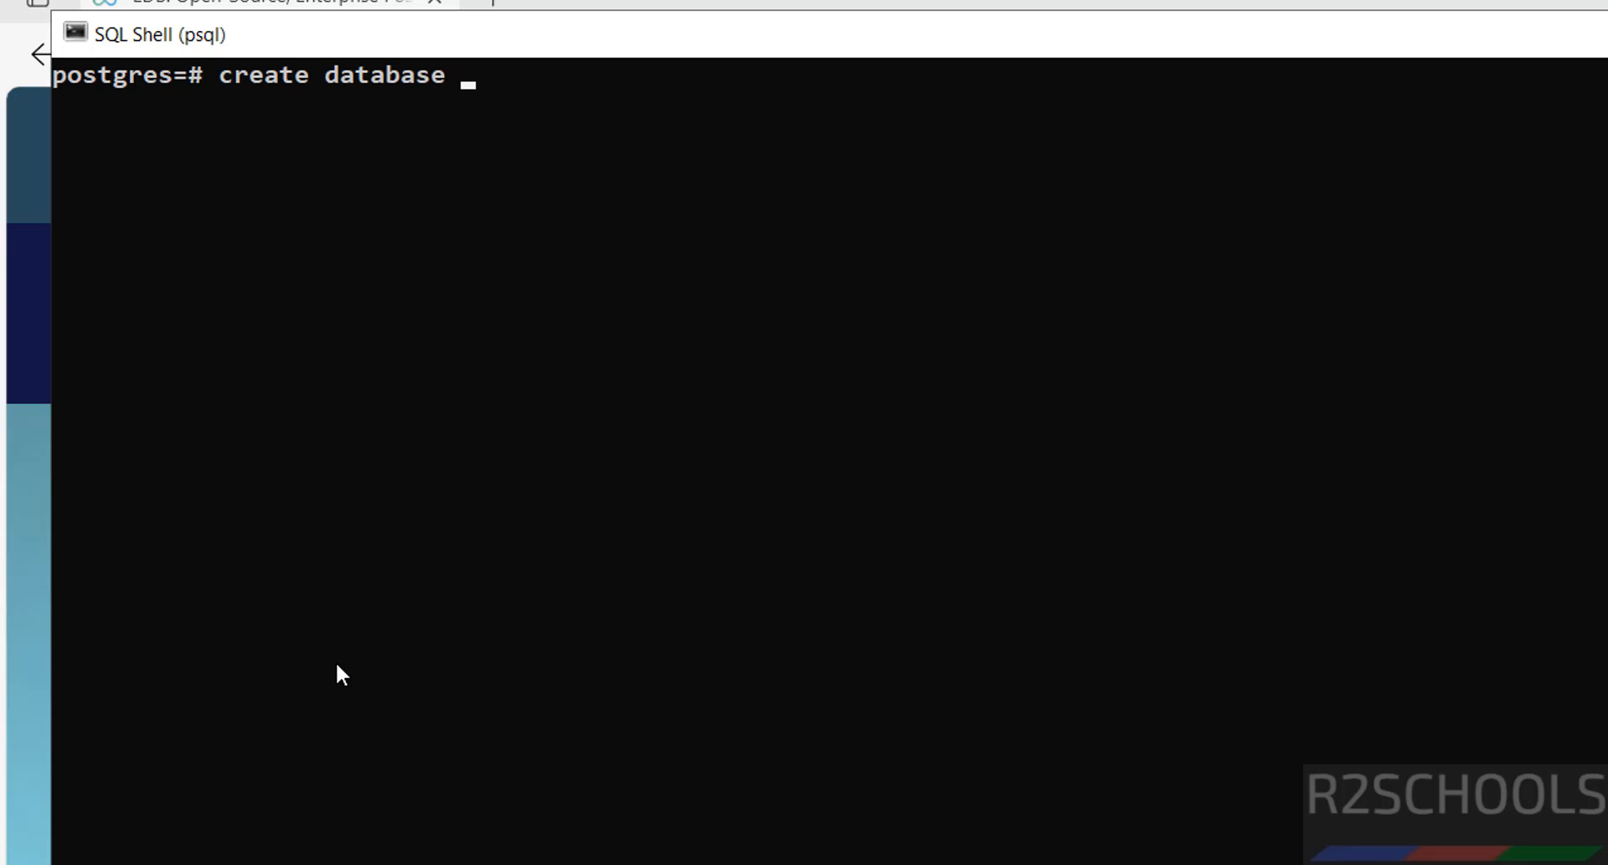
type("bank;")
key("Return")
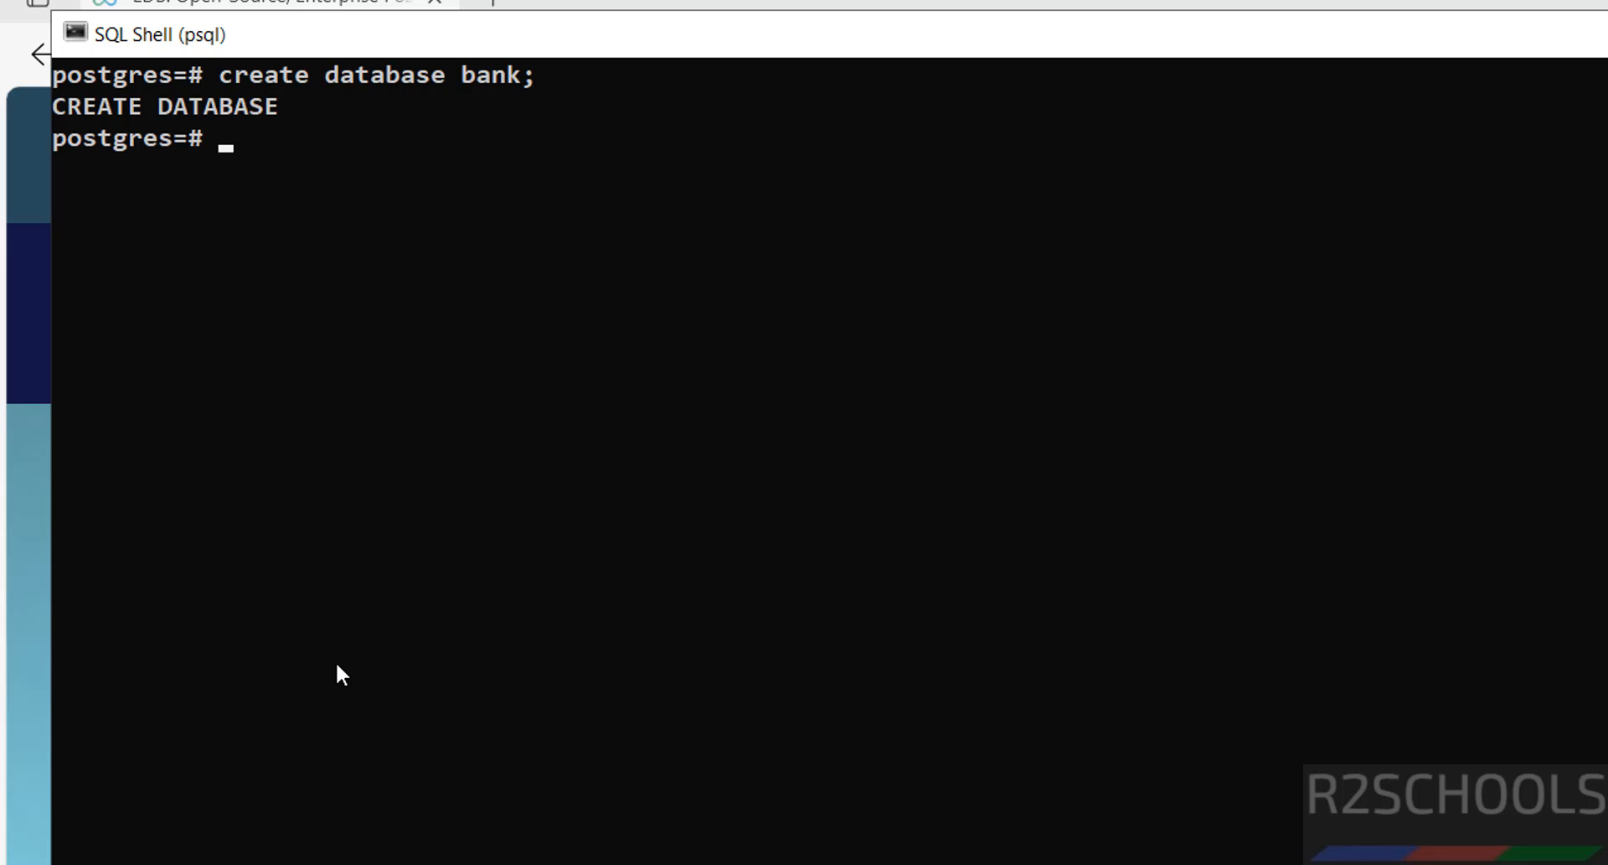
type("\\l")
key("Return")
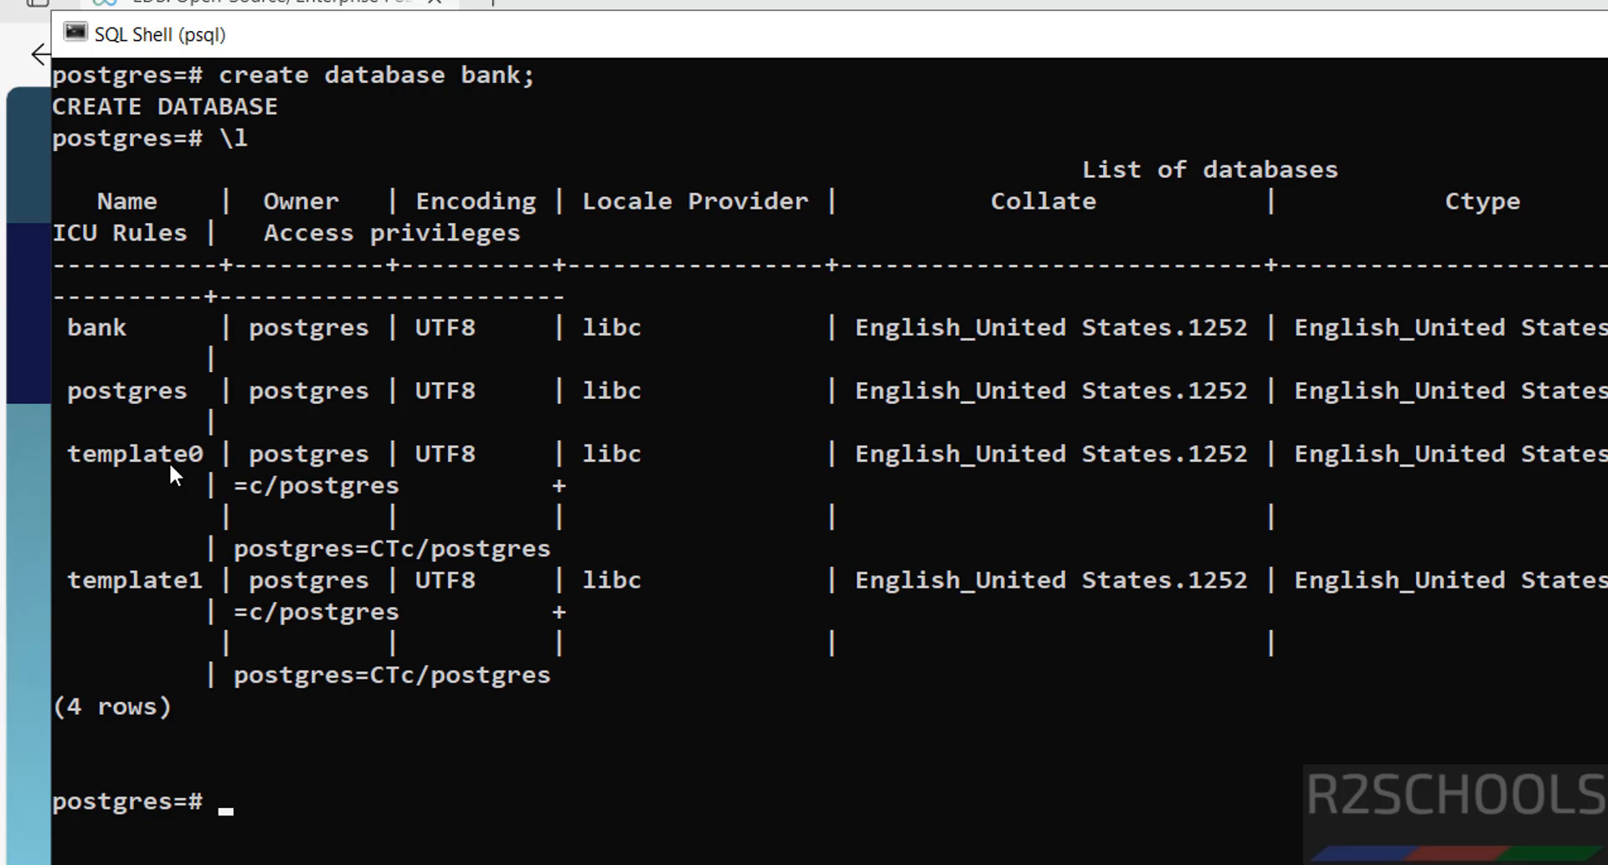
Step: Run select datname from pg_database; to confirm bank, then type \c bank to connect
type("select Datname")
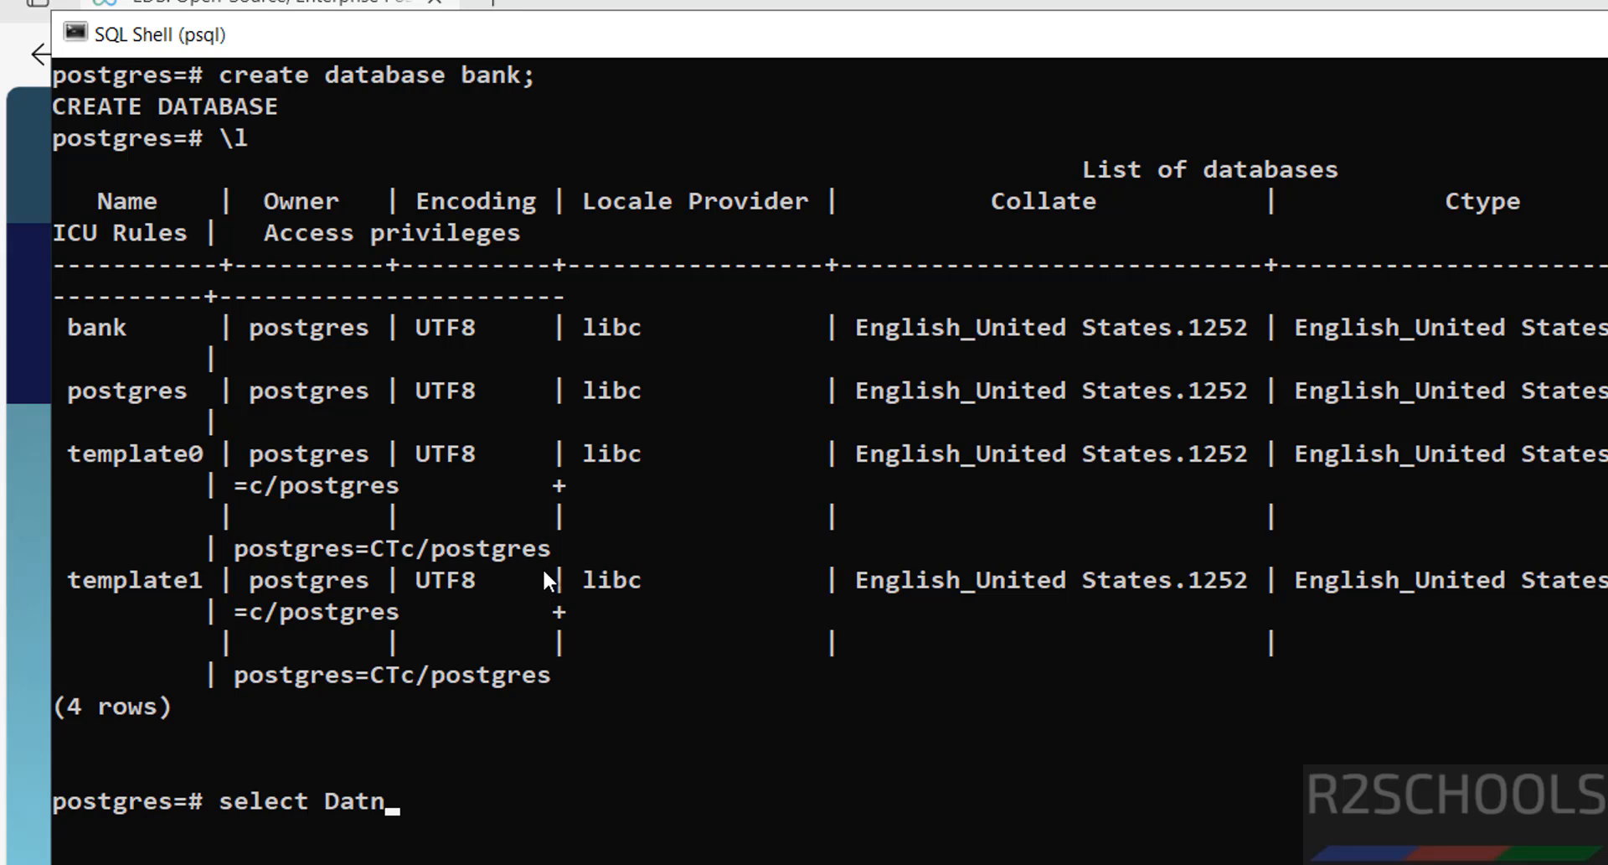
key("BackSpace")
key("BackSpace")
key("BackSpace")
key("BackSpace")
key("BackSpace")
key("BackSpace")
key("BackSpace")
key("BackSpace")
type("datname from")
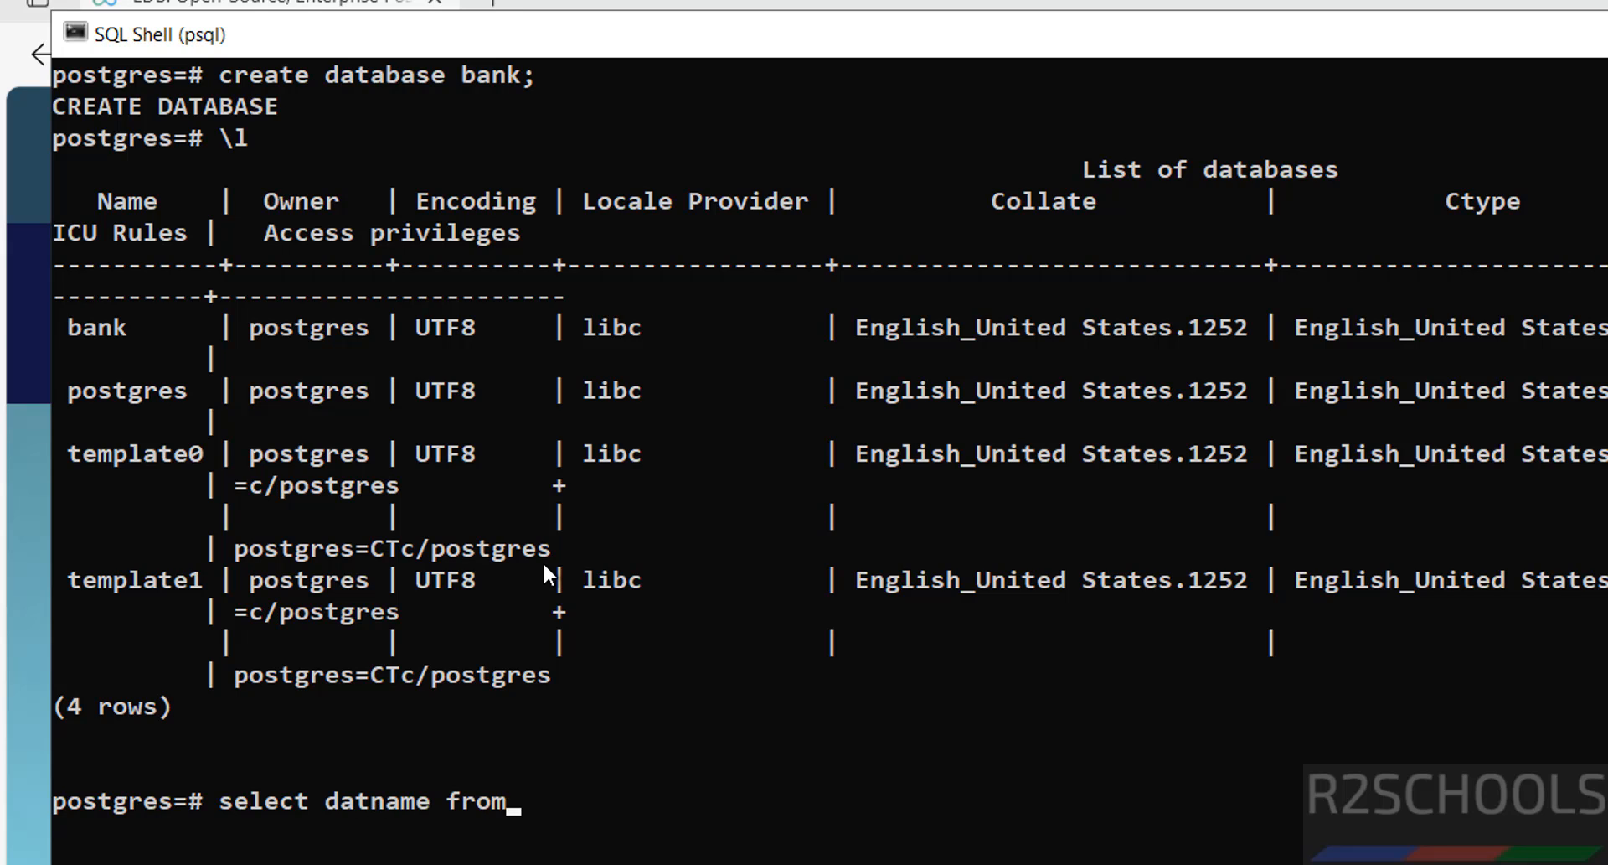
type(" pg_database;")
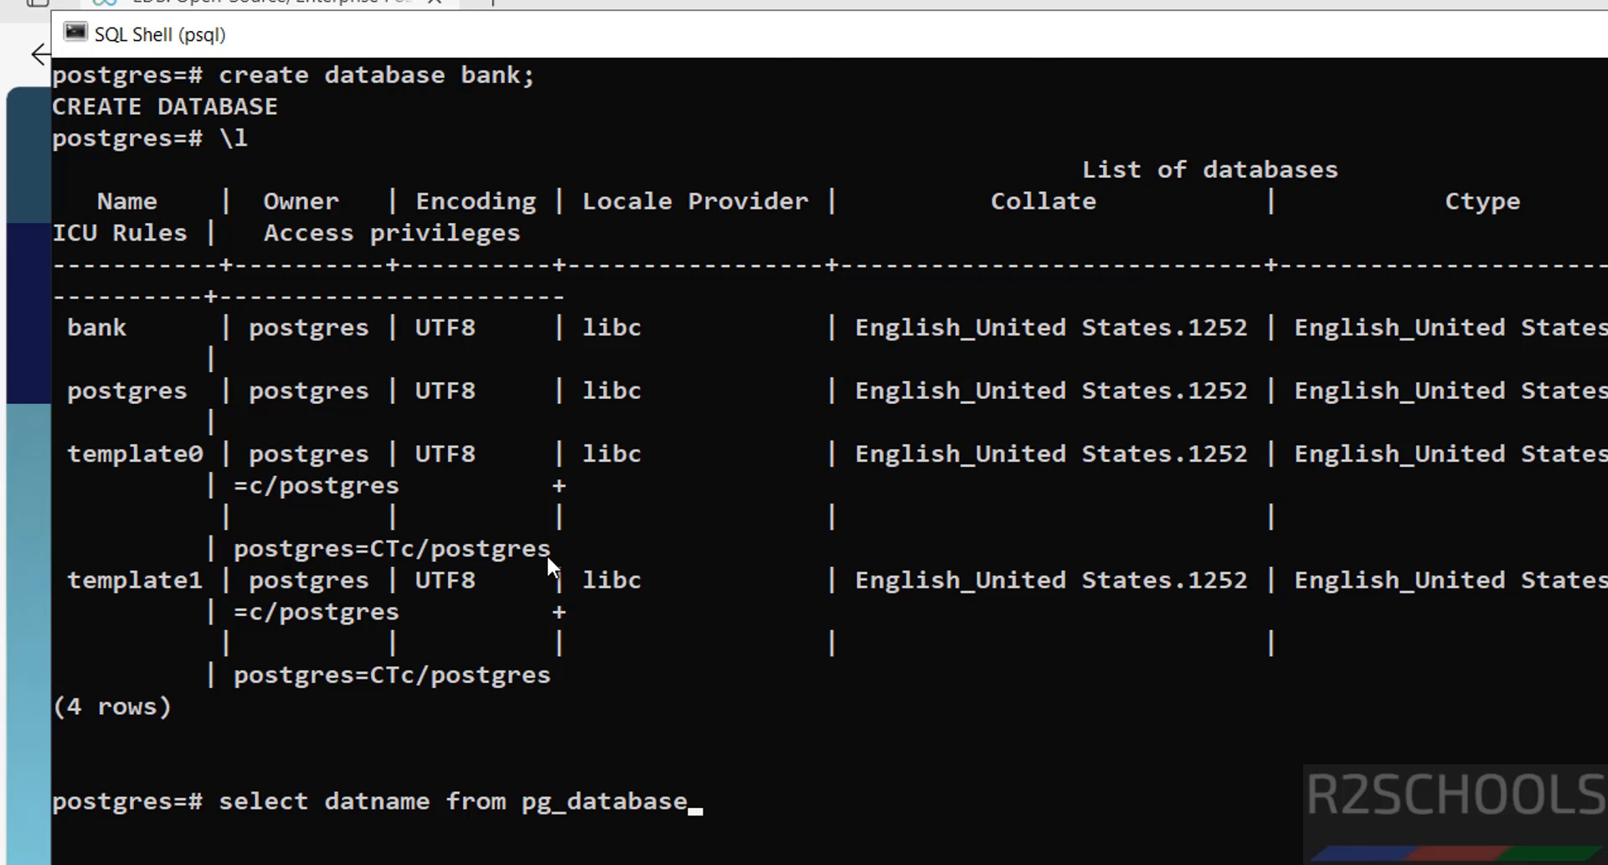
key("Return")
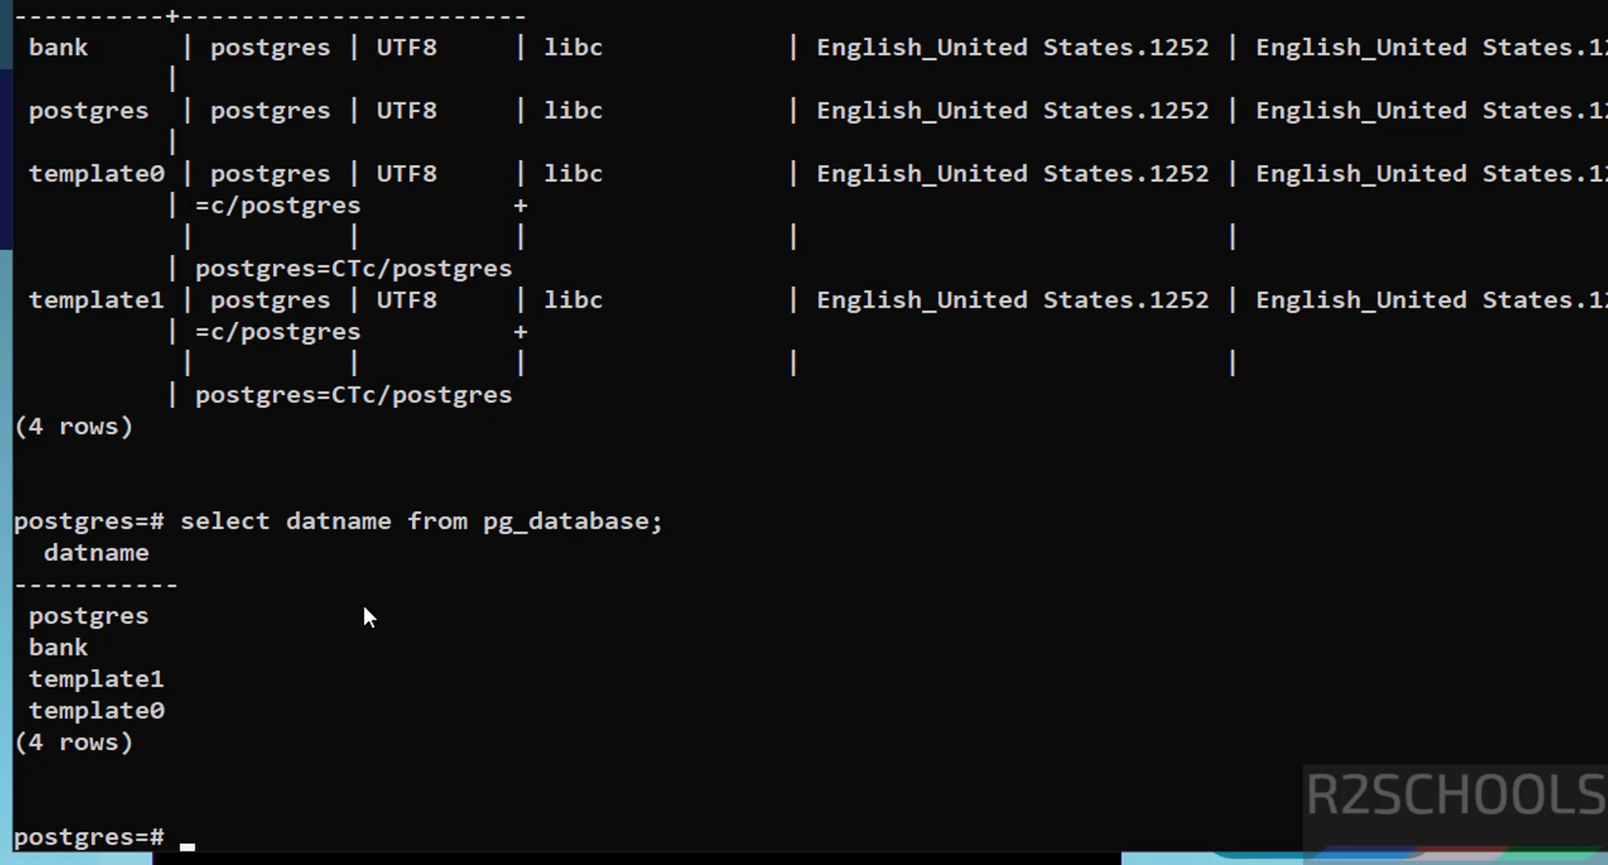
type("\\c bank")
Step: Connect to the bank database and list its tables with \dt
key("Return")
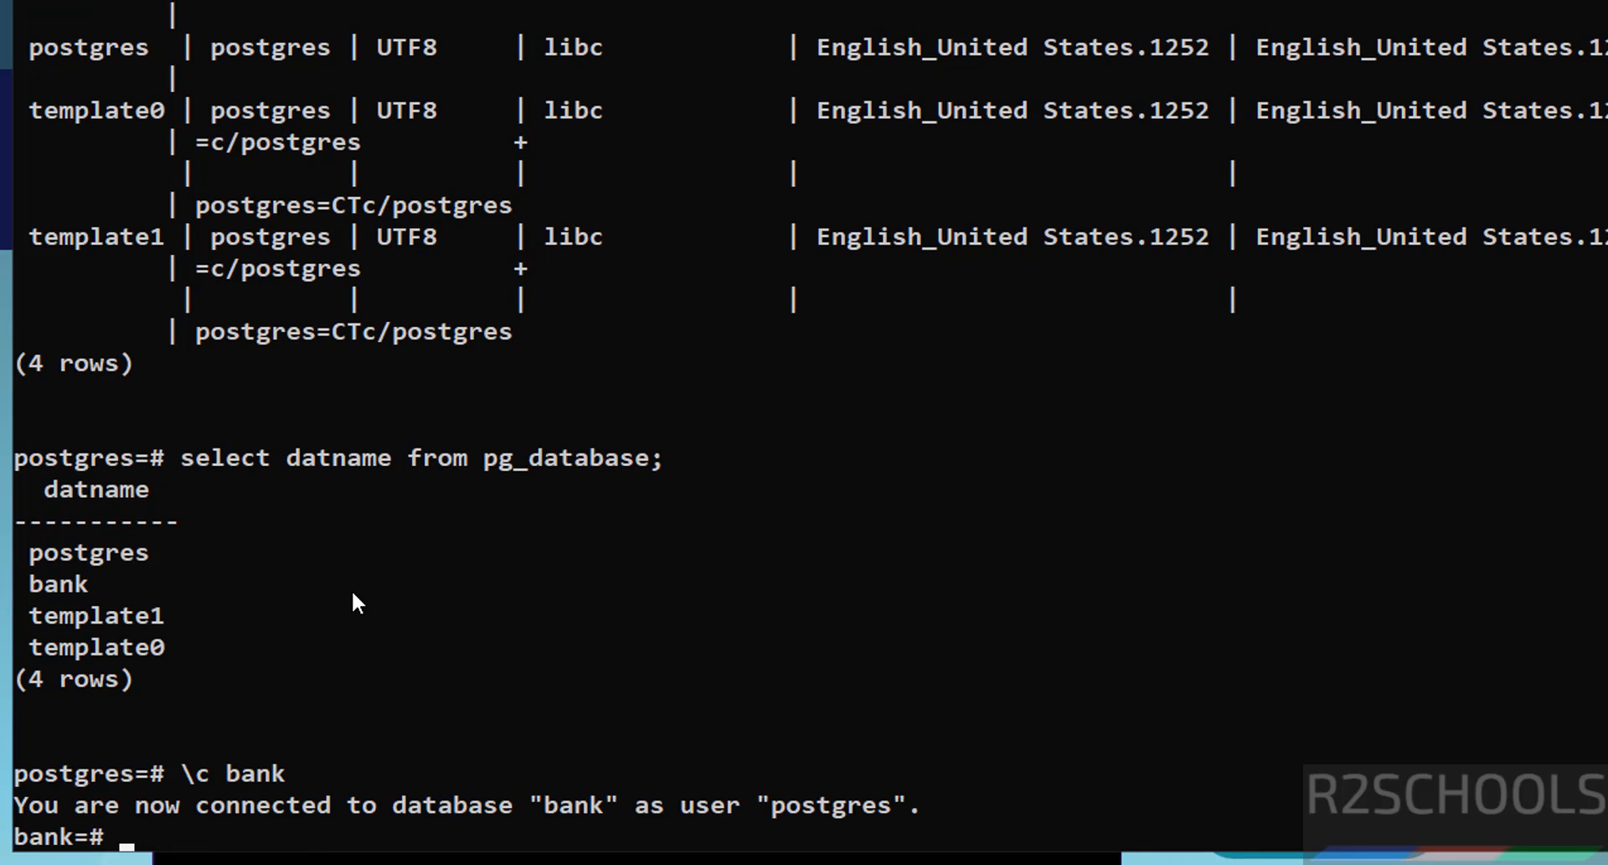
type("\\dt")
key("Return")
Step: Create table customer (cno int primary key, cname varchar(100) not null) and verify with \dt
type("cre")
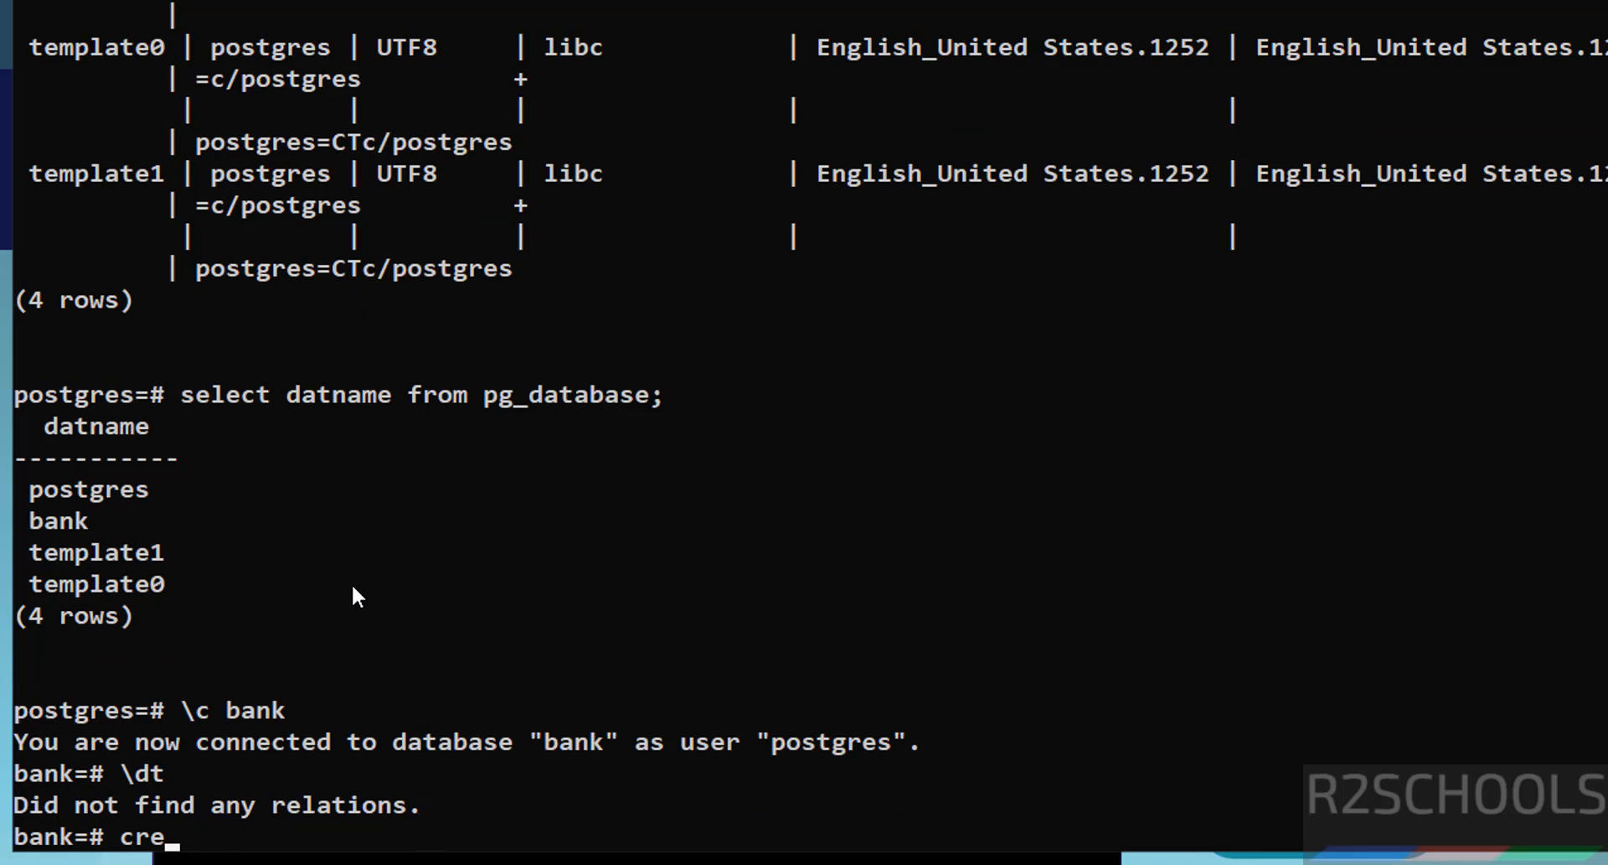
type("ate table cus")
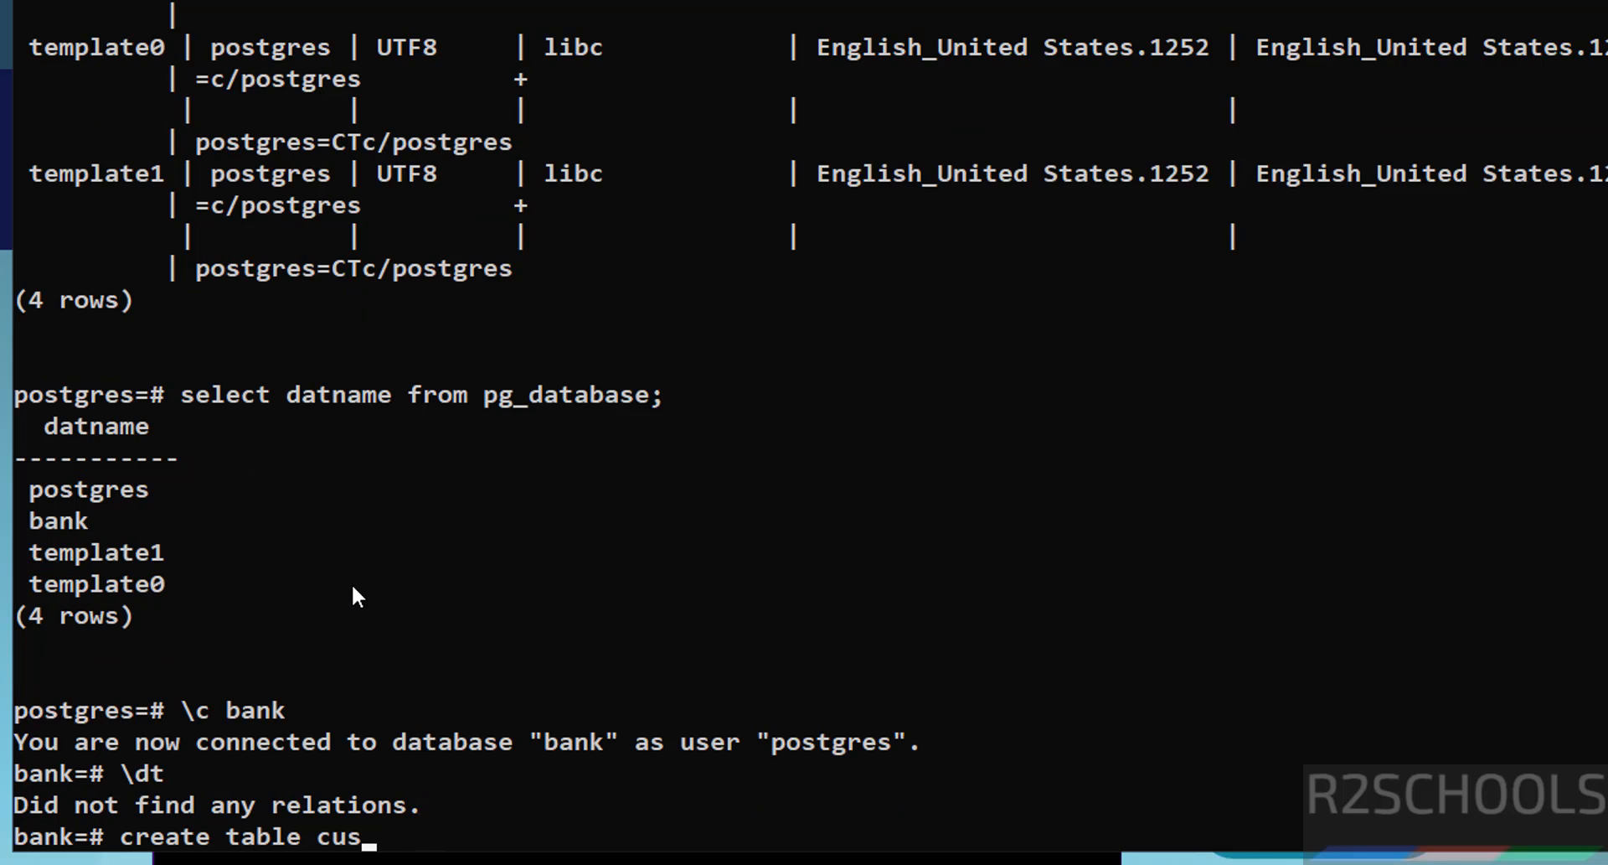
type("tomer(cno int")
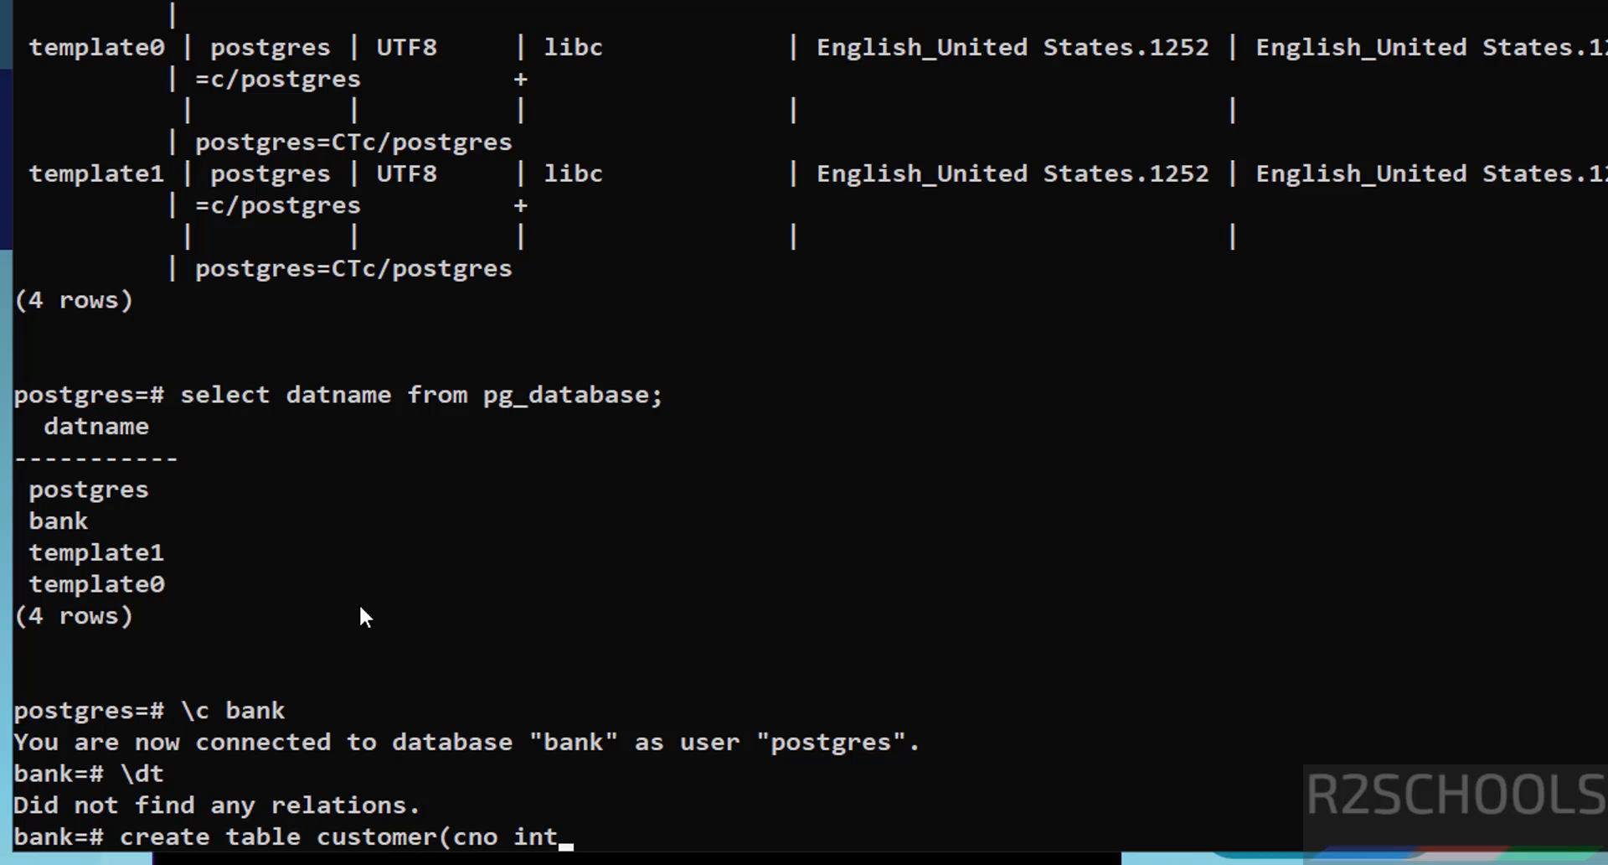
type(" primary k")
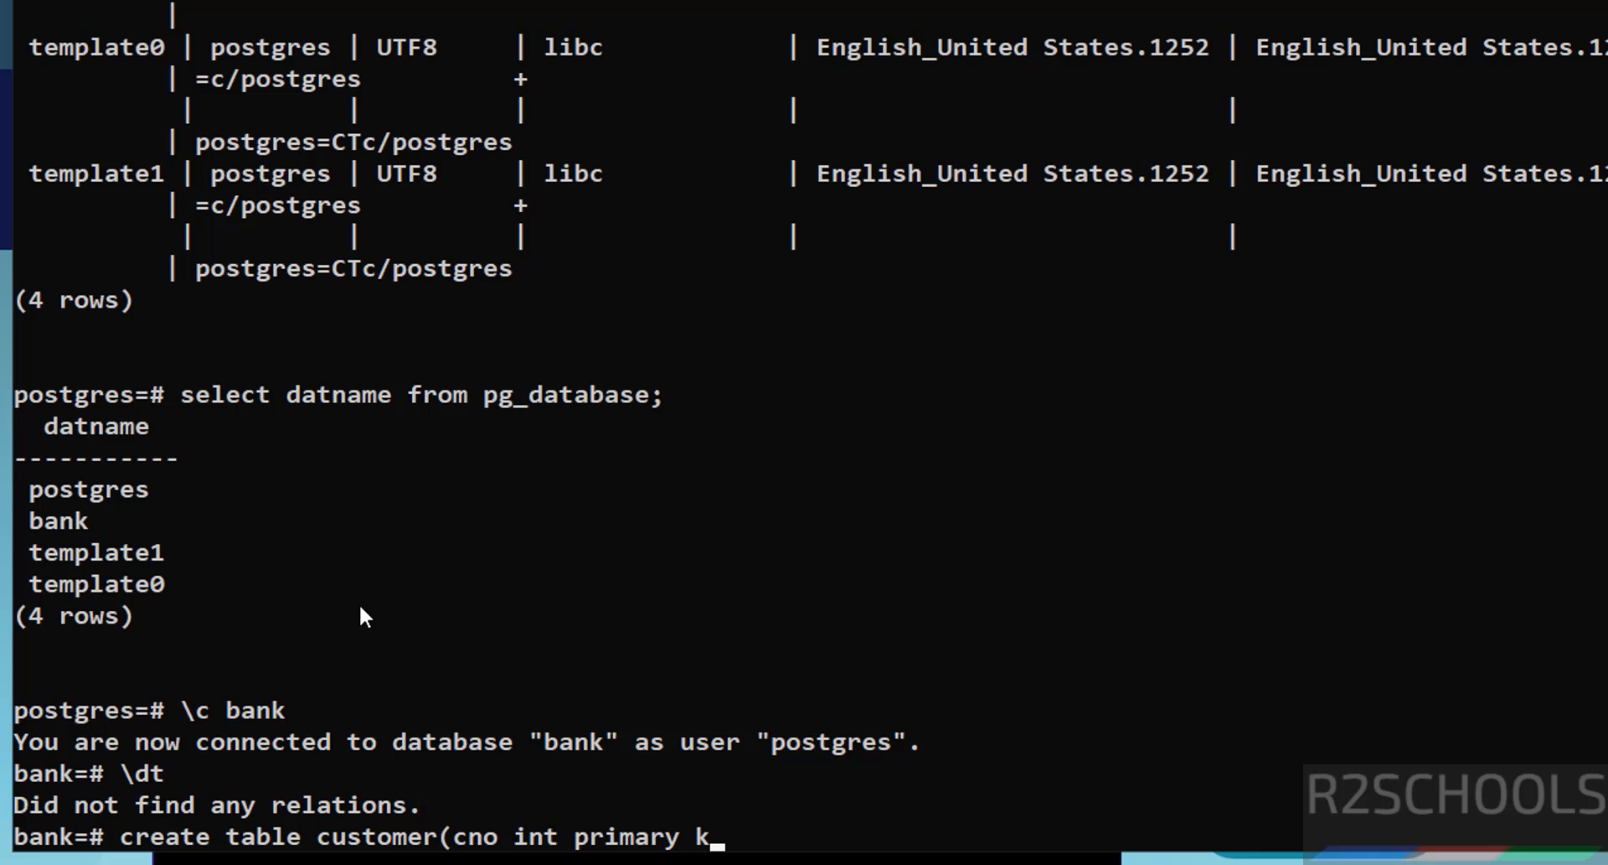
type("ey, cname v")
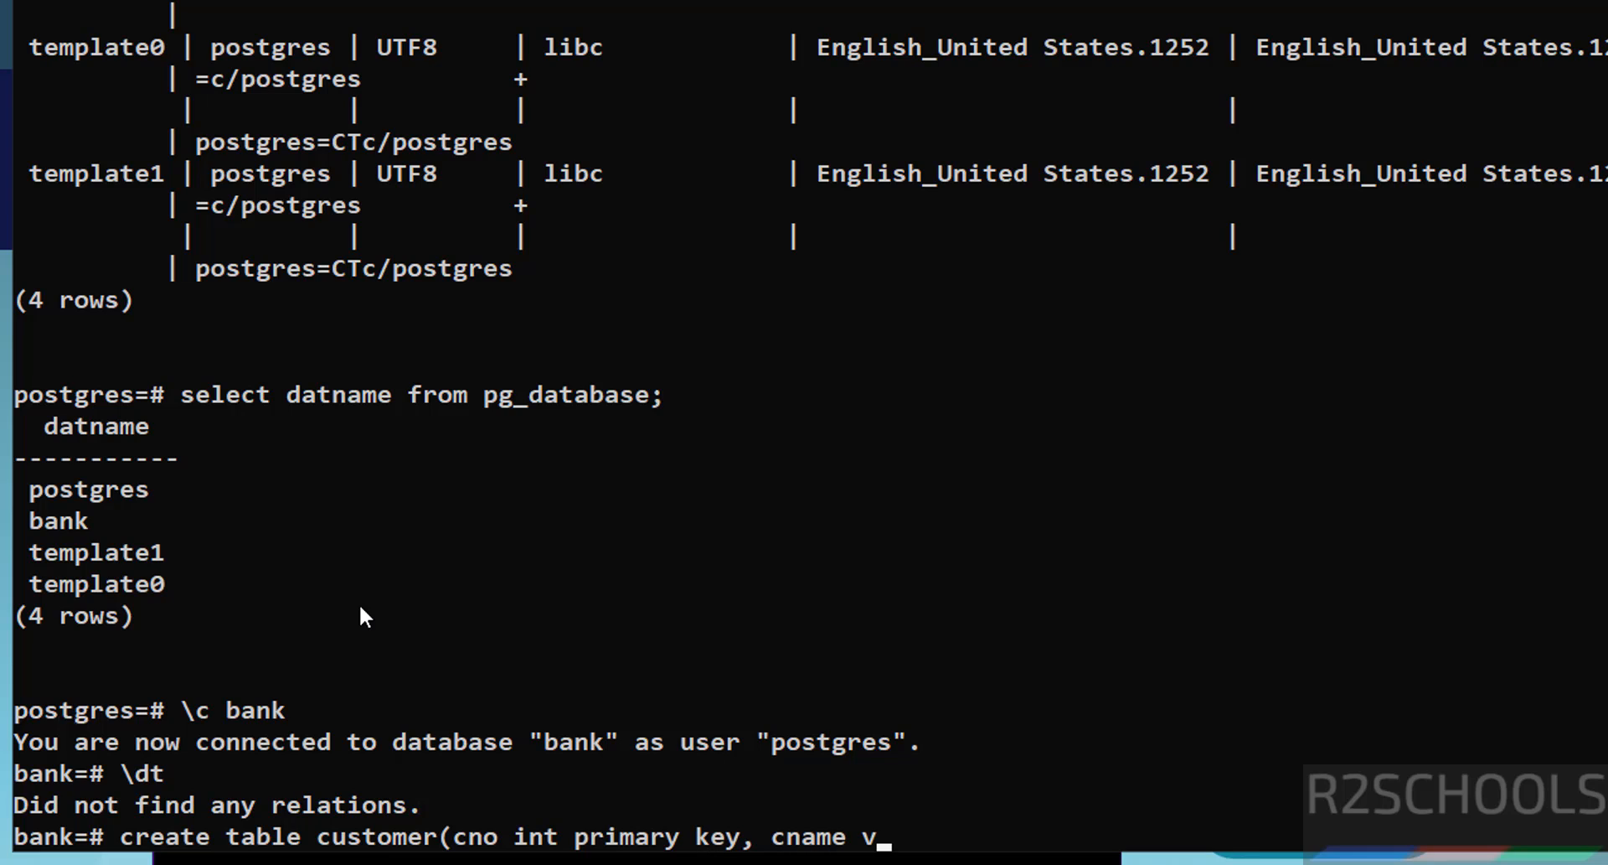
type("archar(100)")
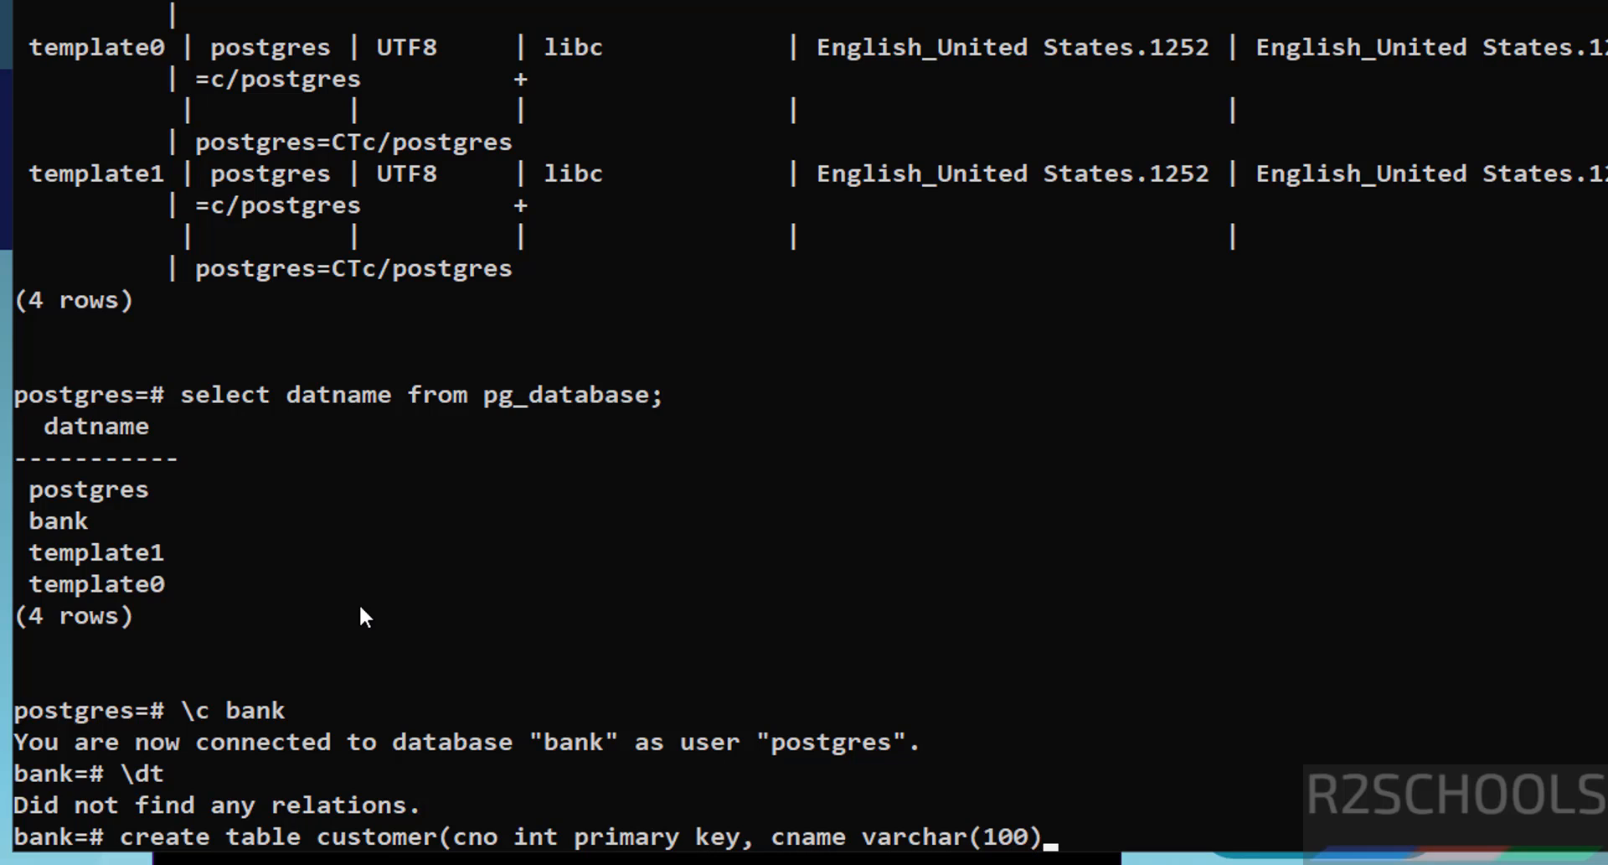
type(" not null)")
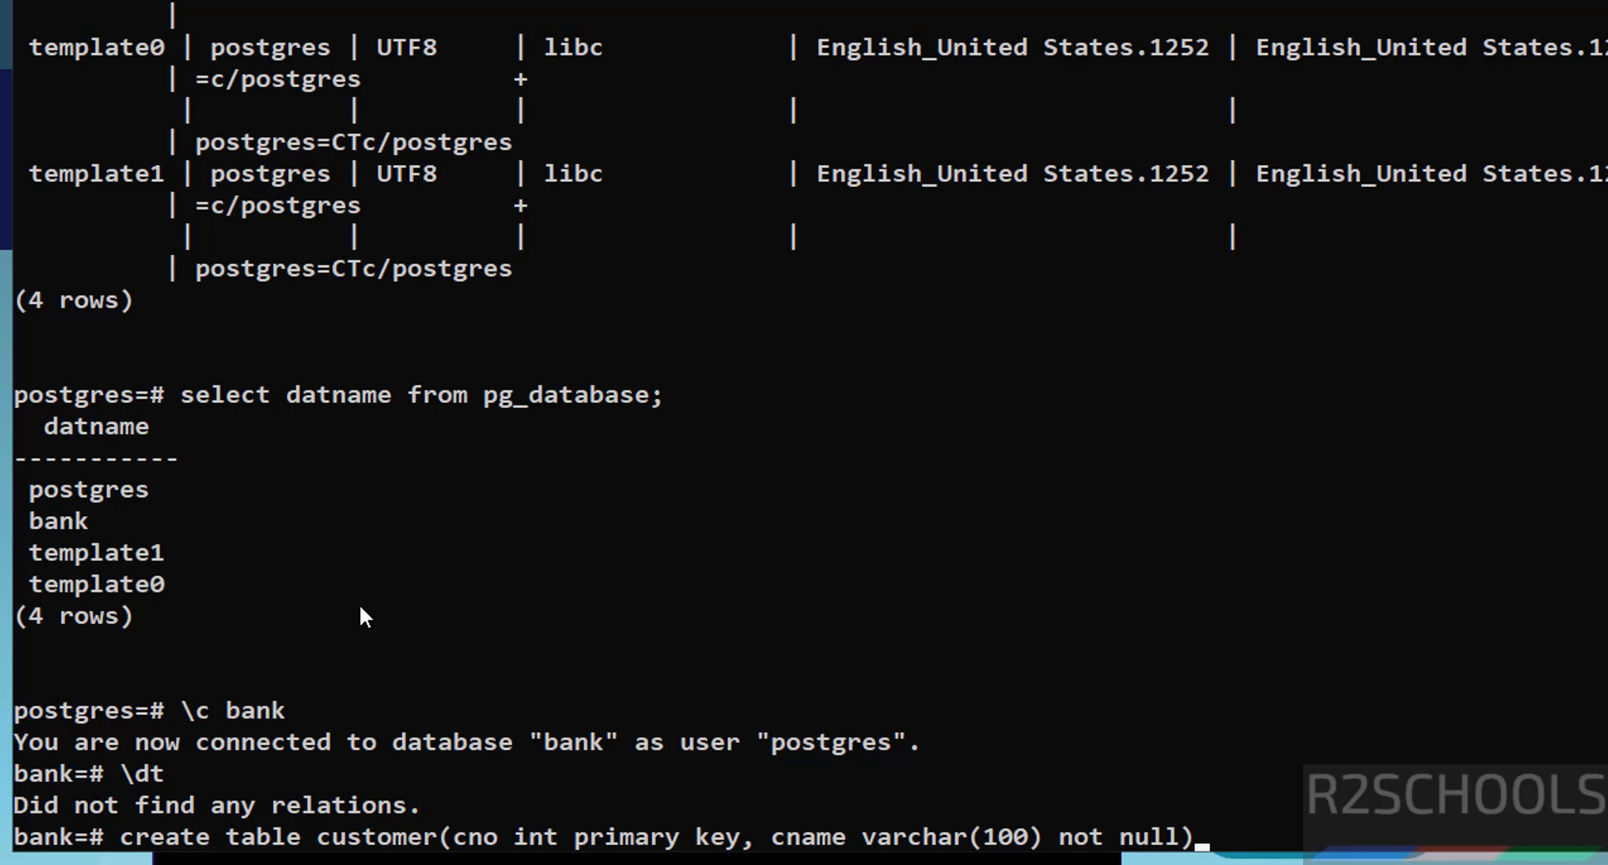
type(";")
key("Return")
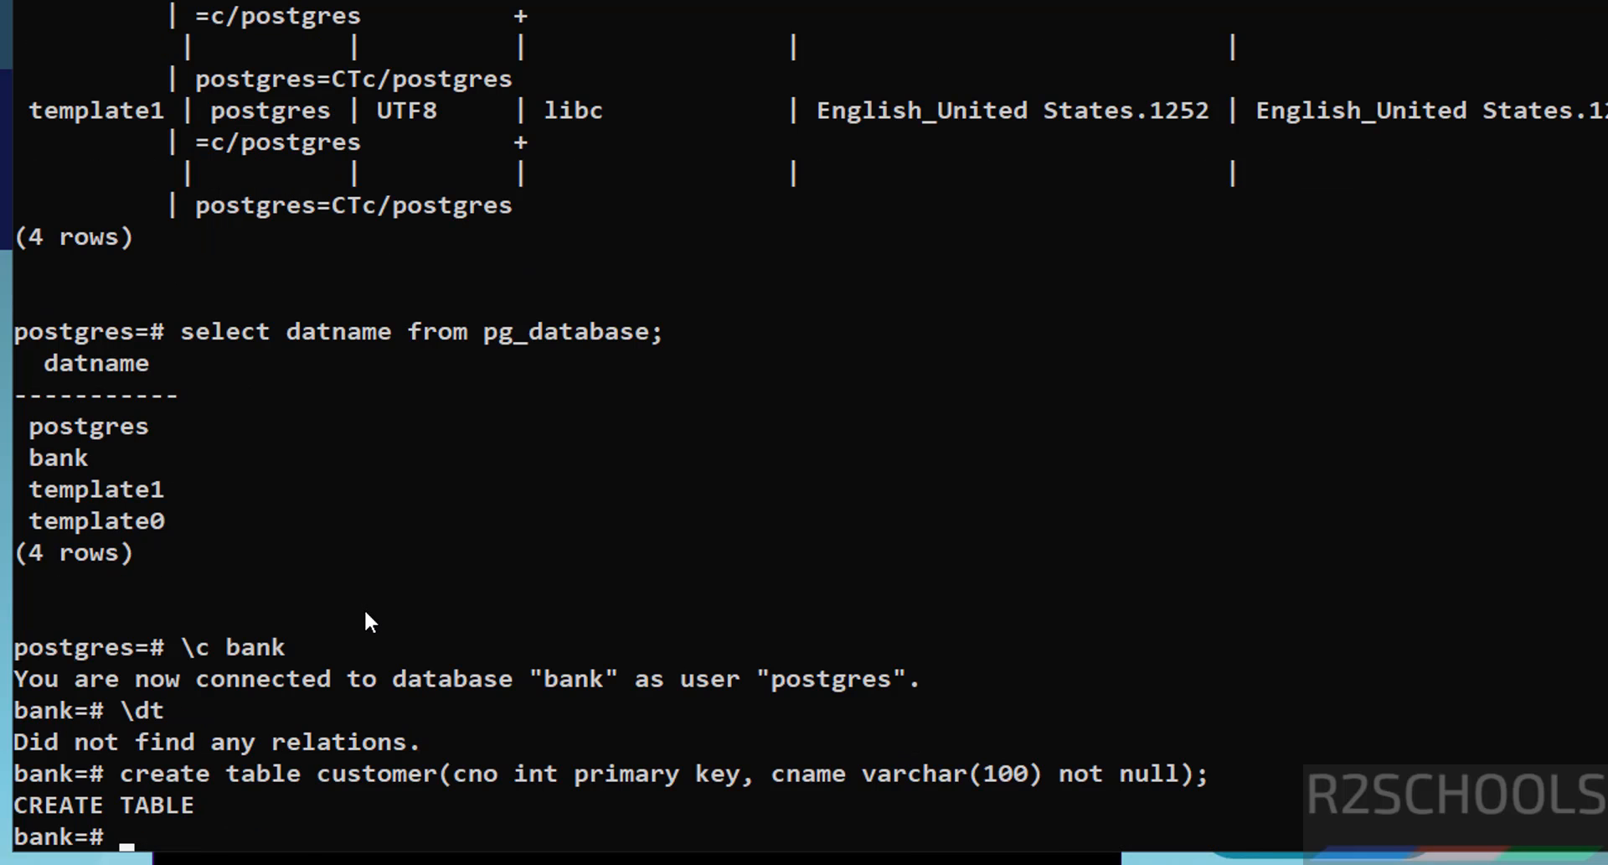
type("\\dt")
key("Return")
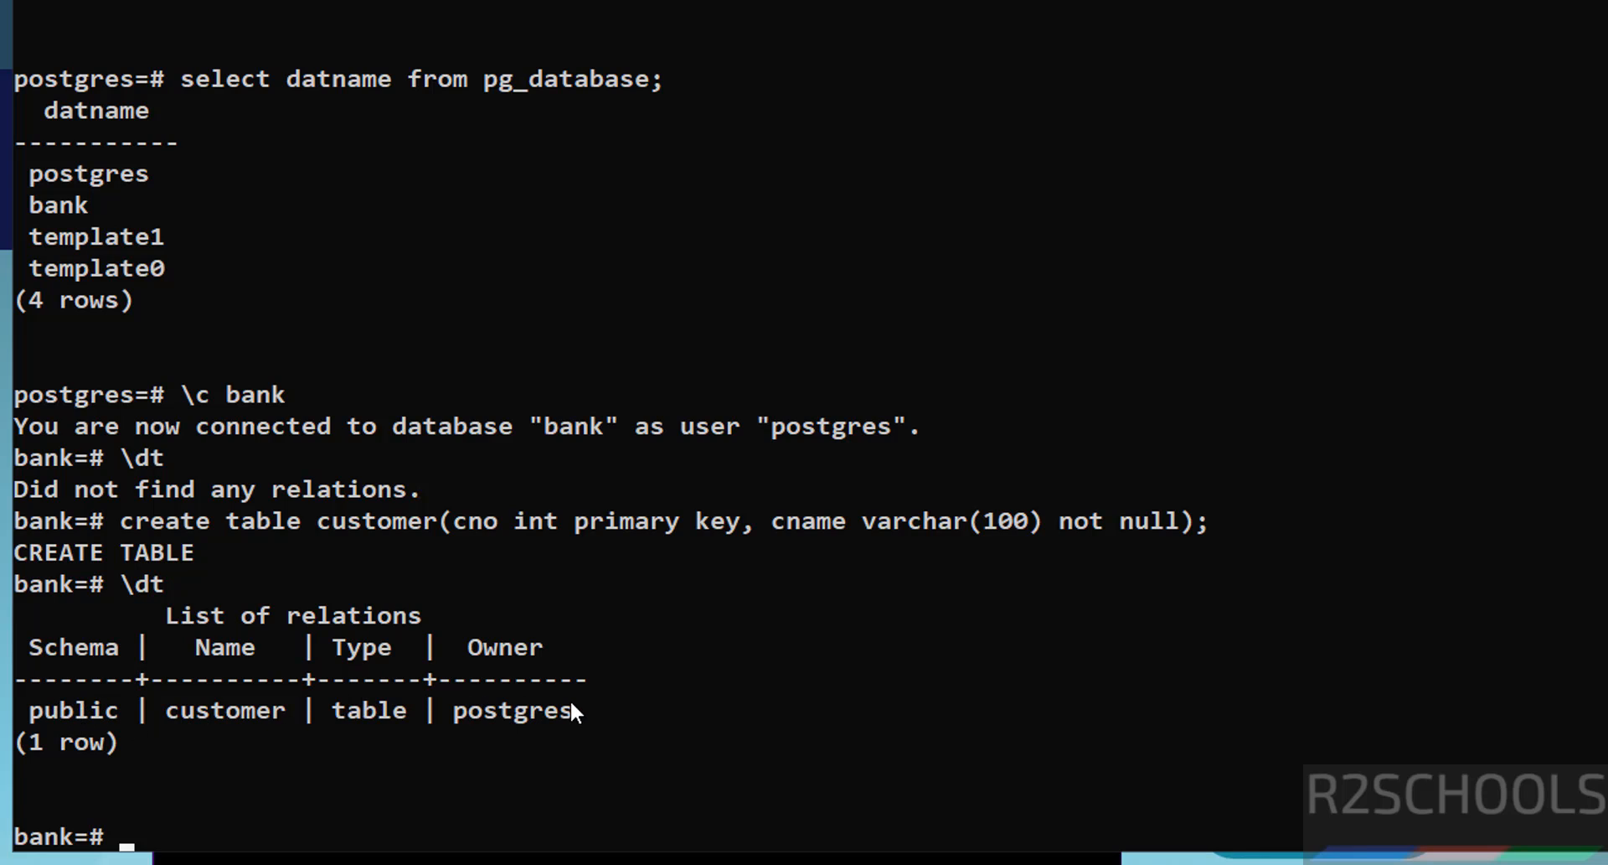
Step: Insert customers 100 and 101 with their names, then select * from customer to see both rows
type("insert into cus")
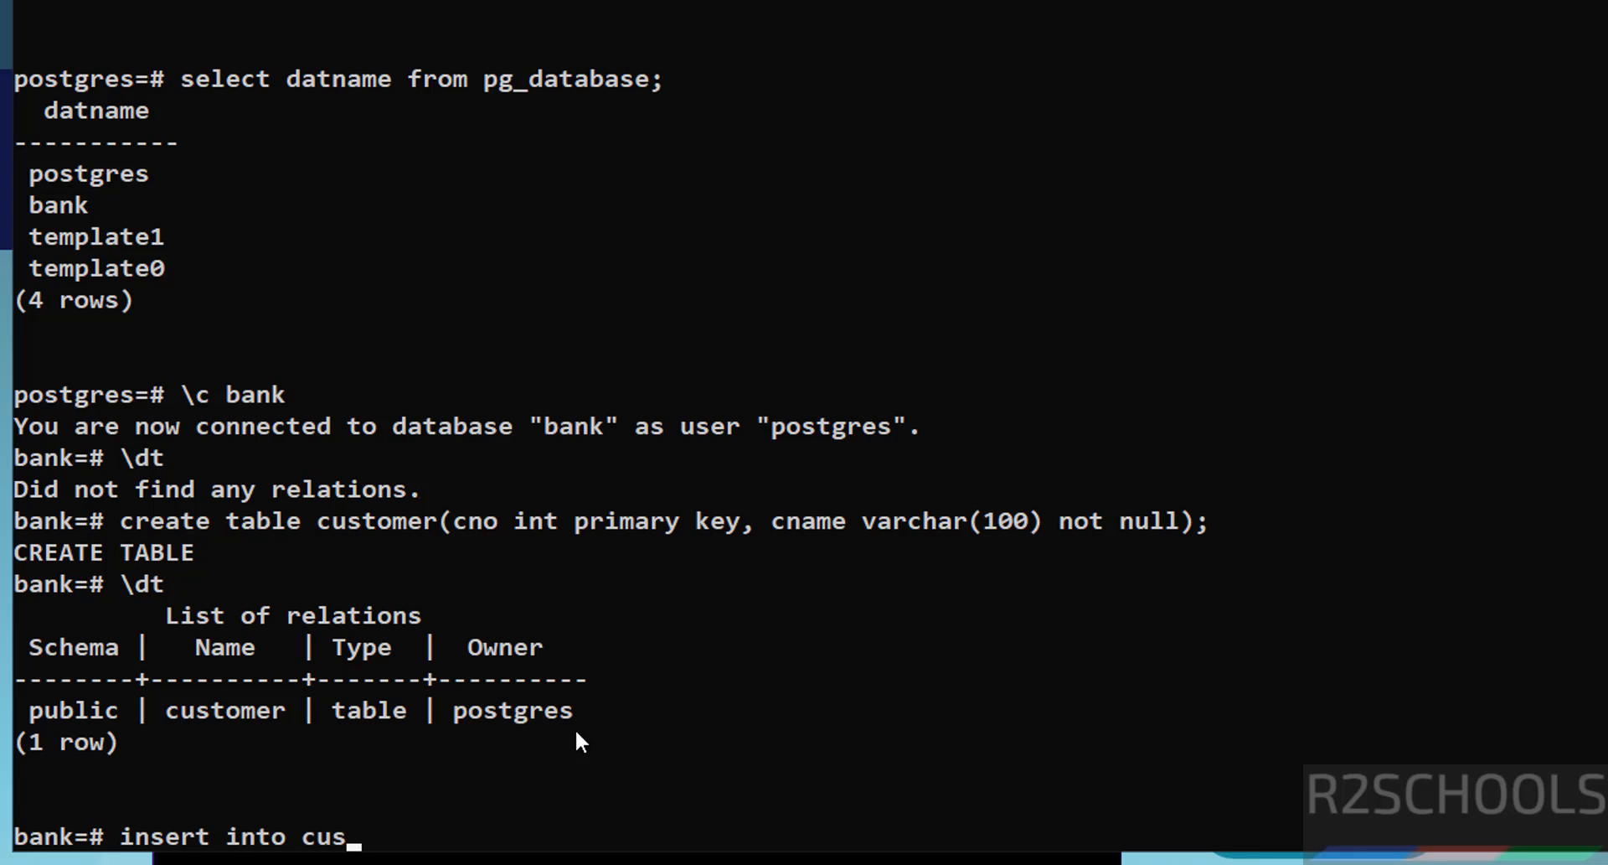
type("tomer values(1")
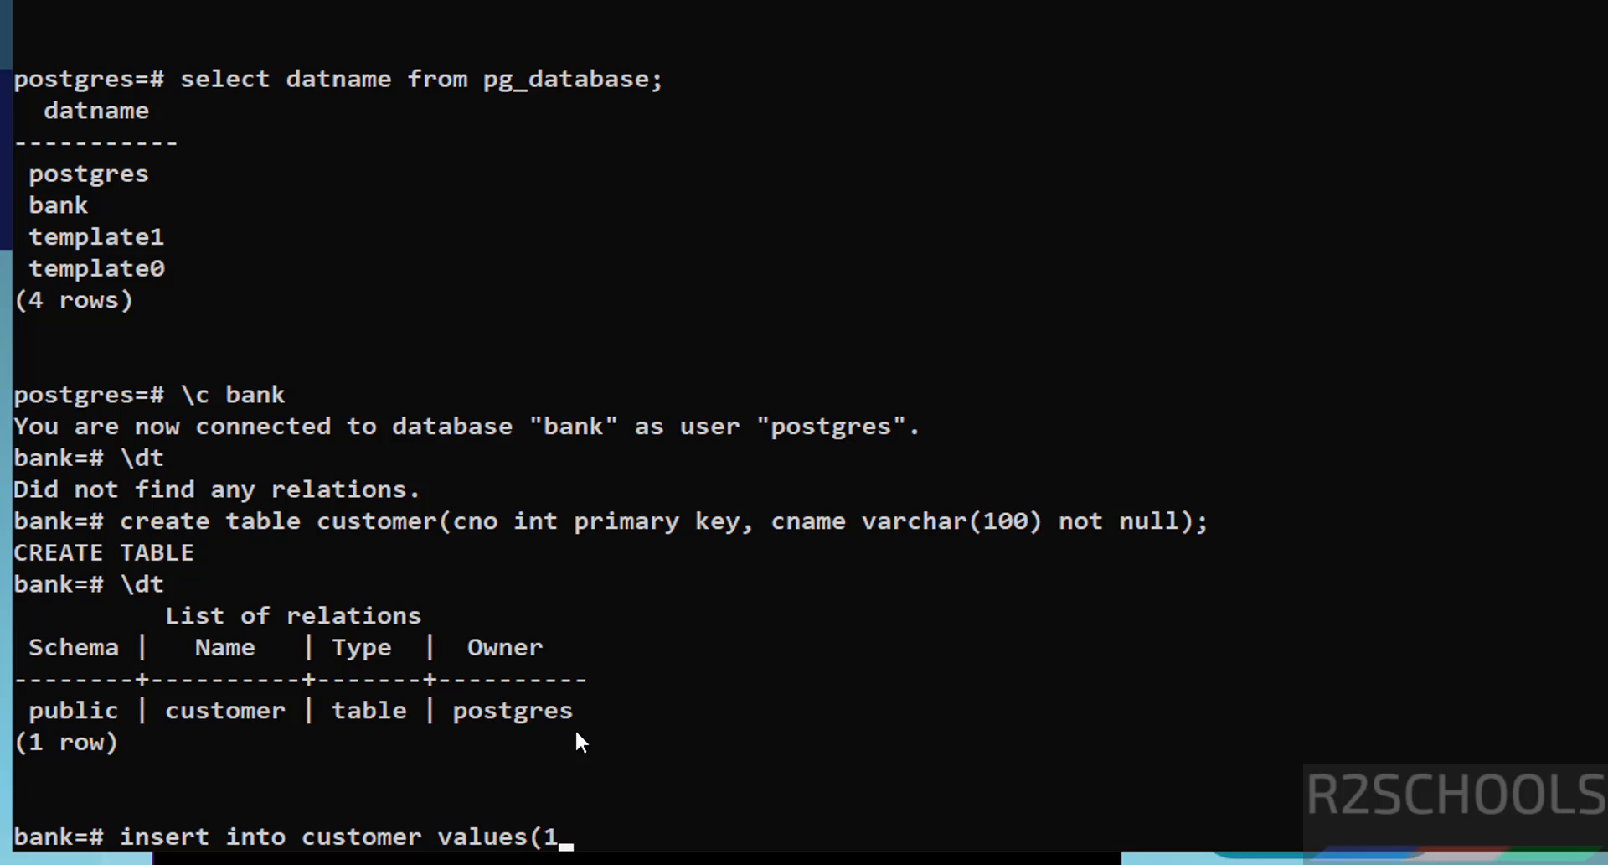
type("00,'Dav")
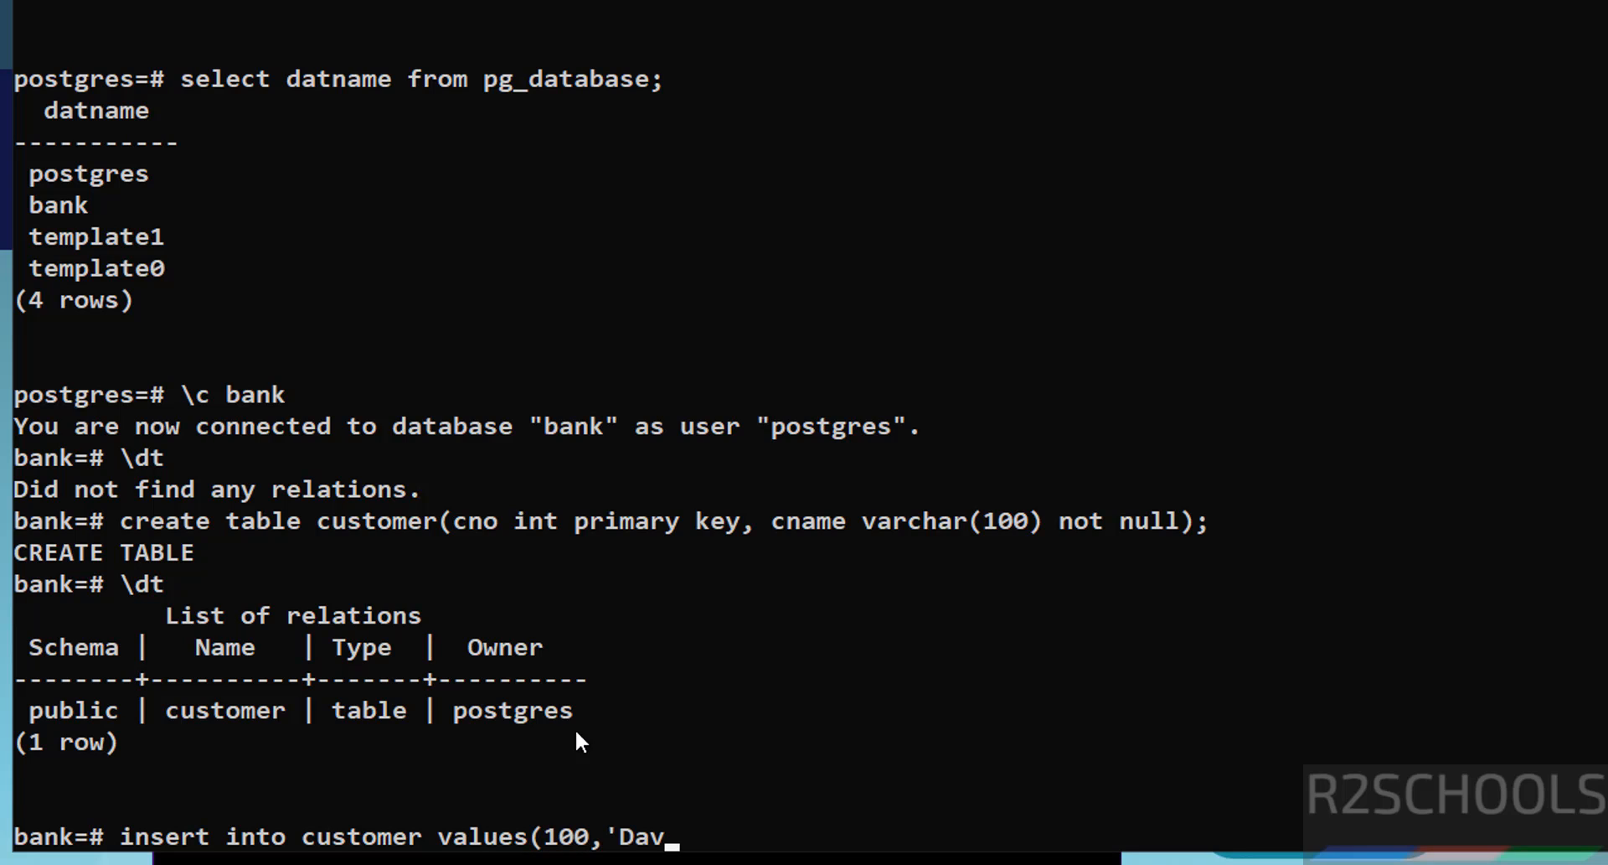
type("id');")
key("Return")
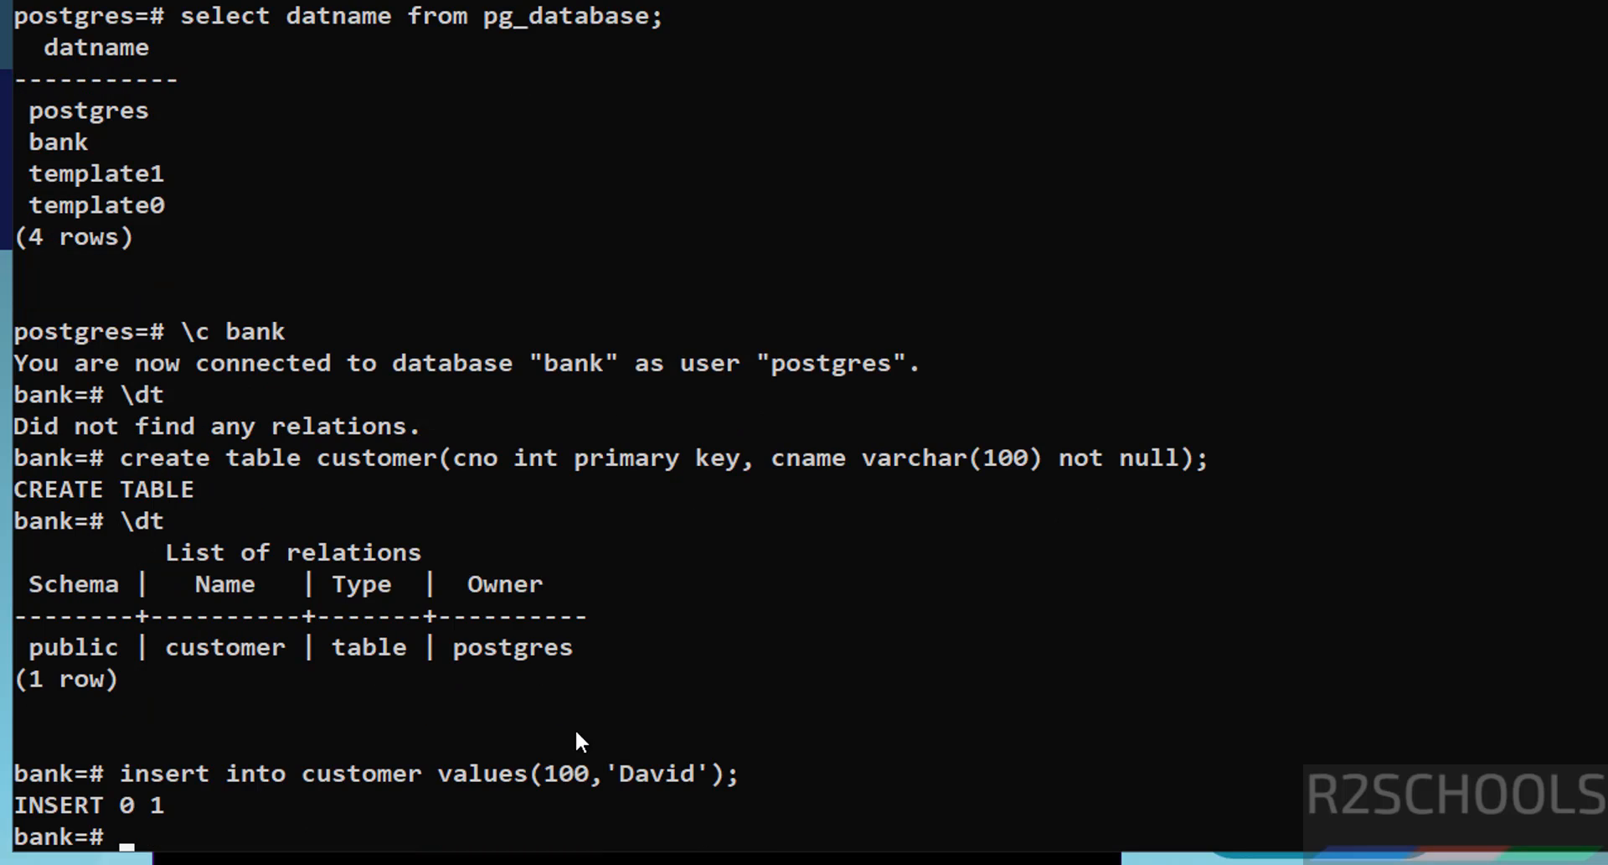
key("Up")
key("Left")
key("Left")
key("Left")
key("Left")
key("Left")
key("Left")
key("Left")
key("Left")
key("Left")
key("Left")
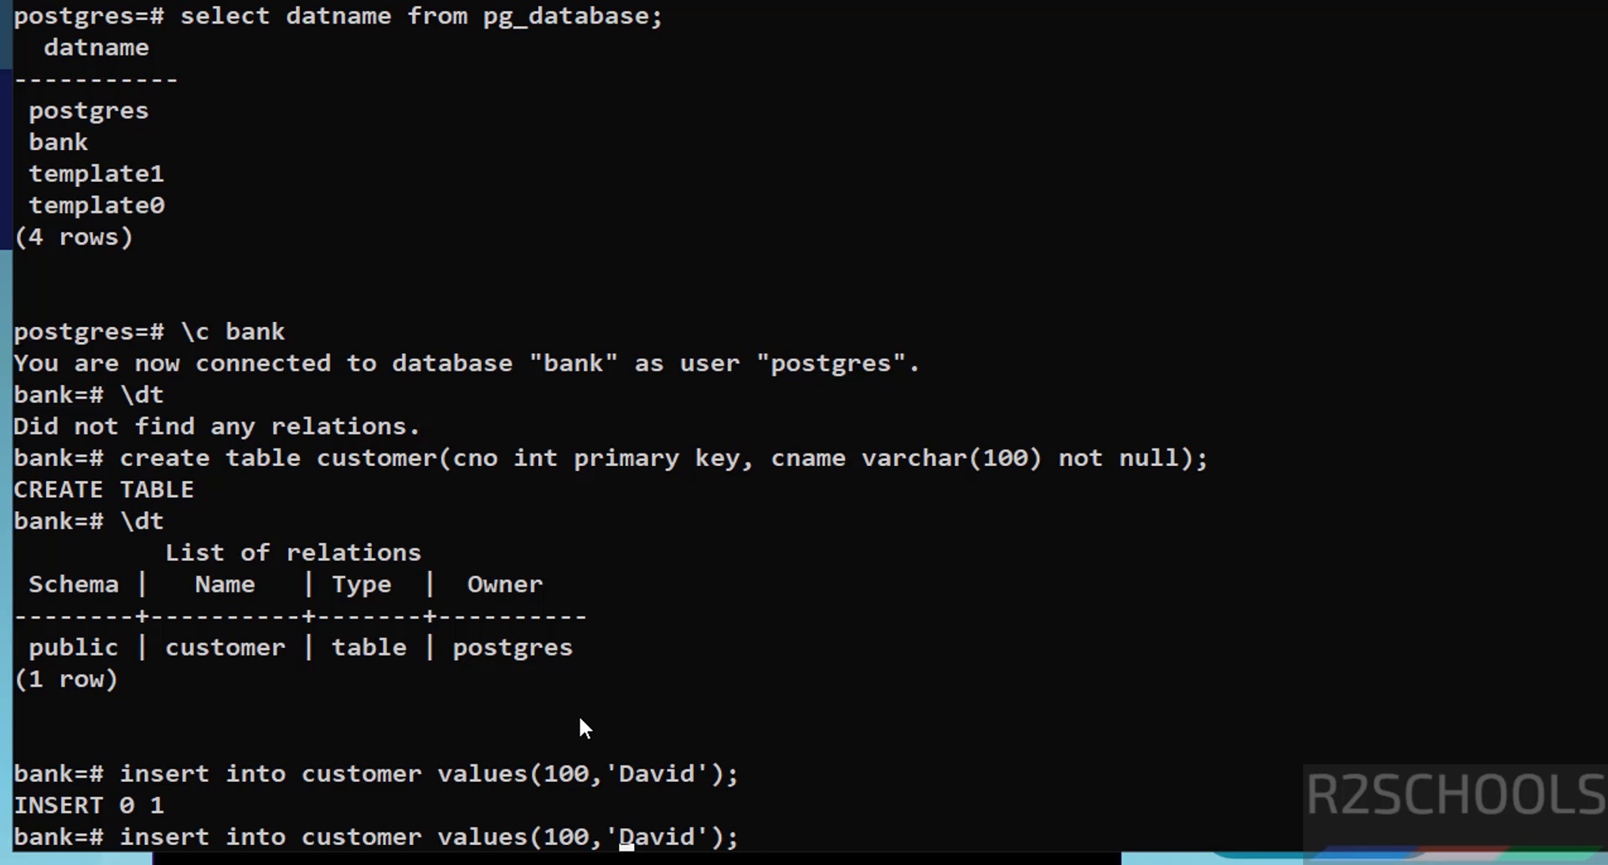
key("BackSpace")
type("1")
key("Right")
key("Right")
key("Delete")
key("Delete")
key("Delete")
key("Delete")
key("Delete")
type("Vijay")
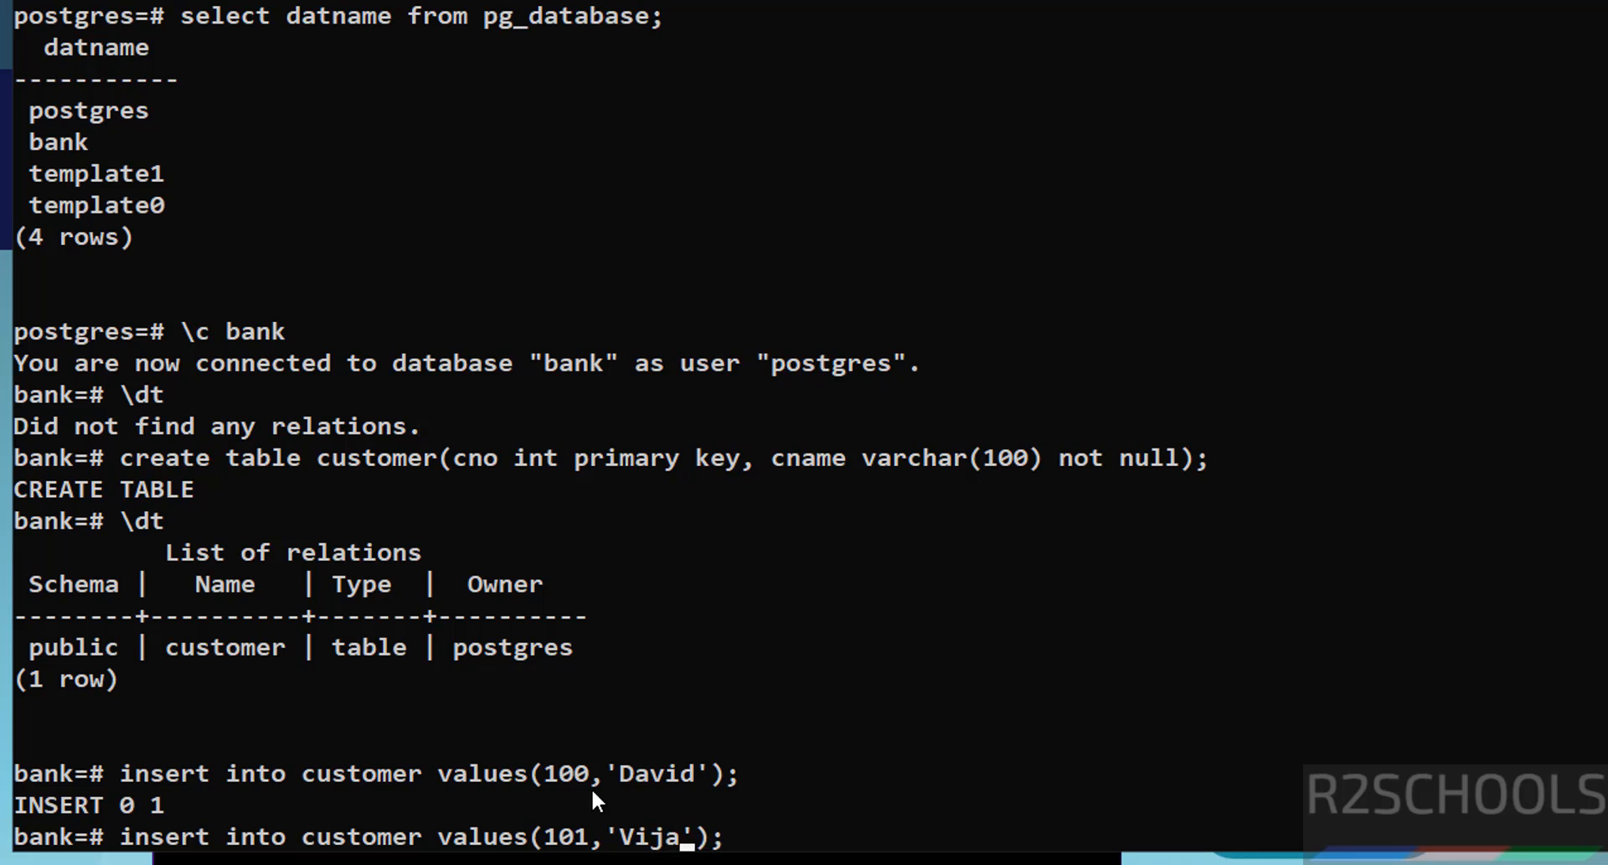
key("Return")
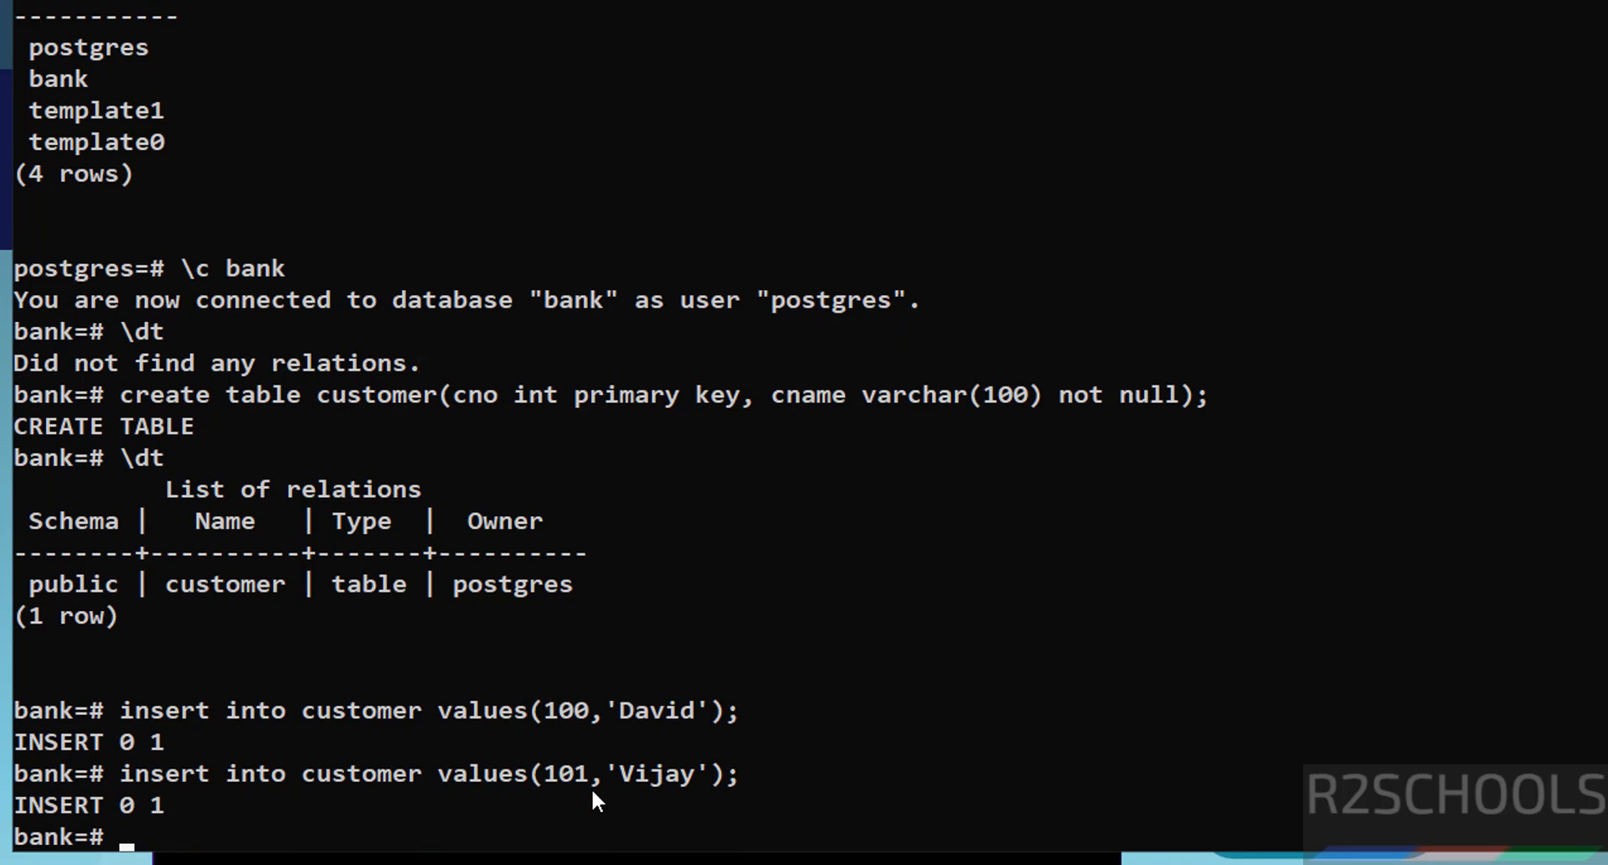
type("select * from")
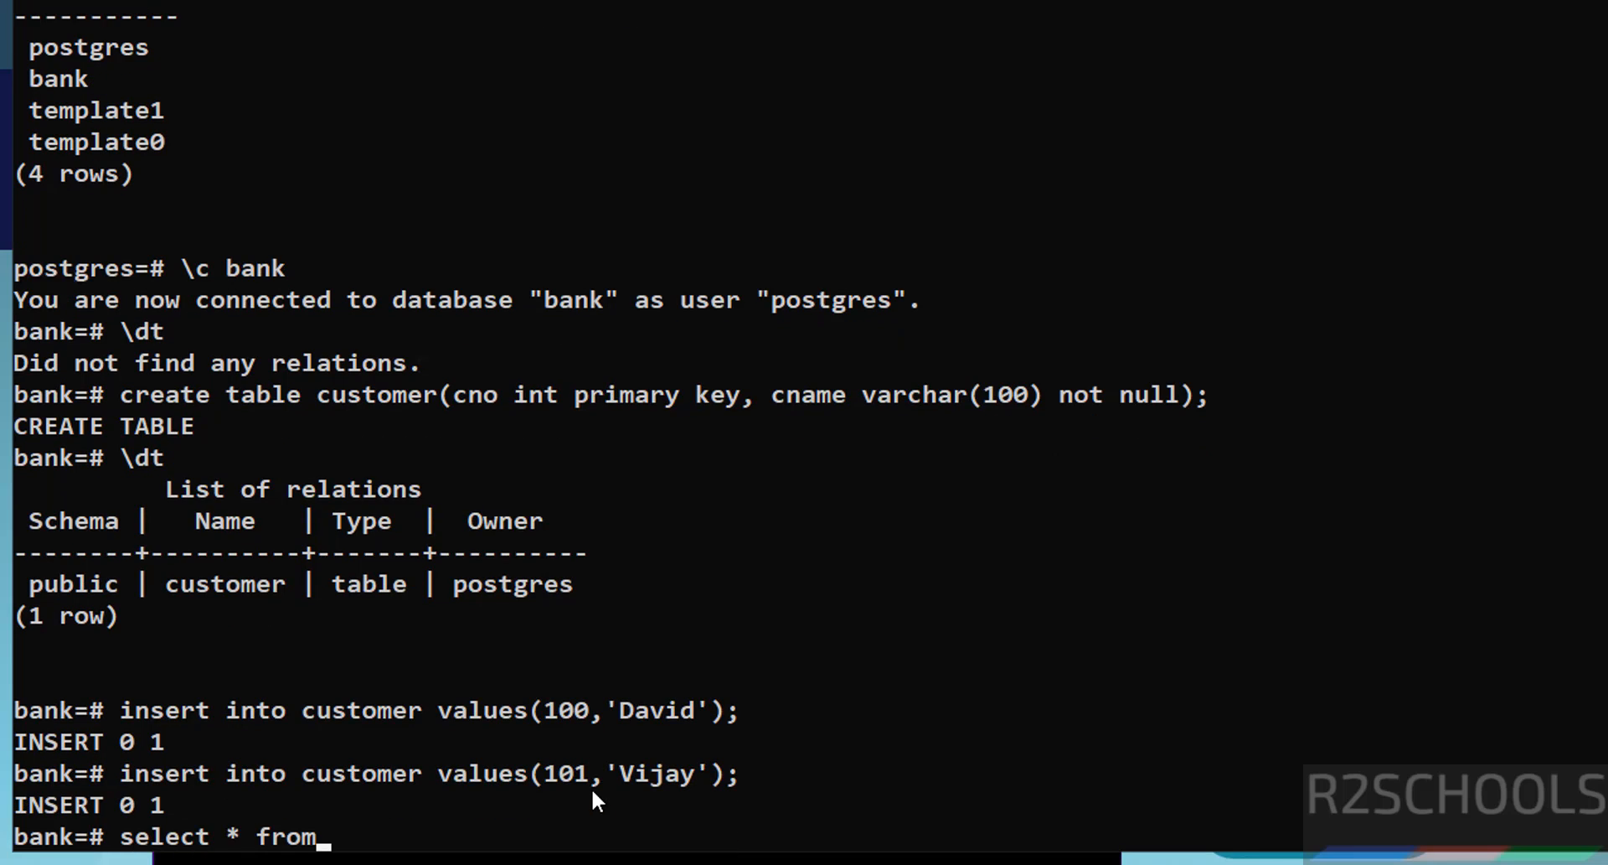
type(" customer;")
key("Return")
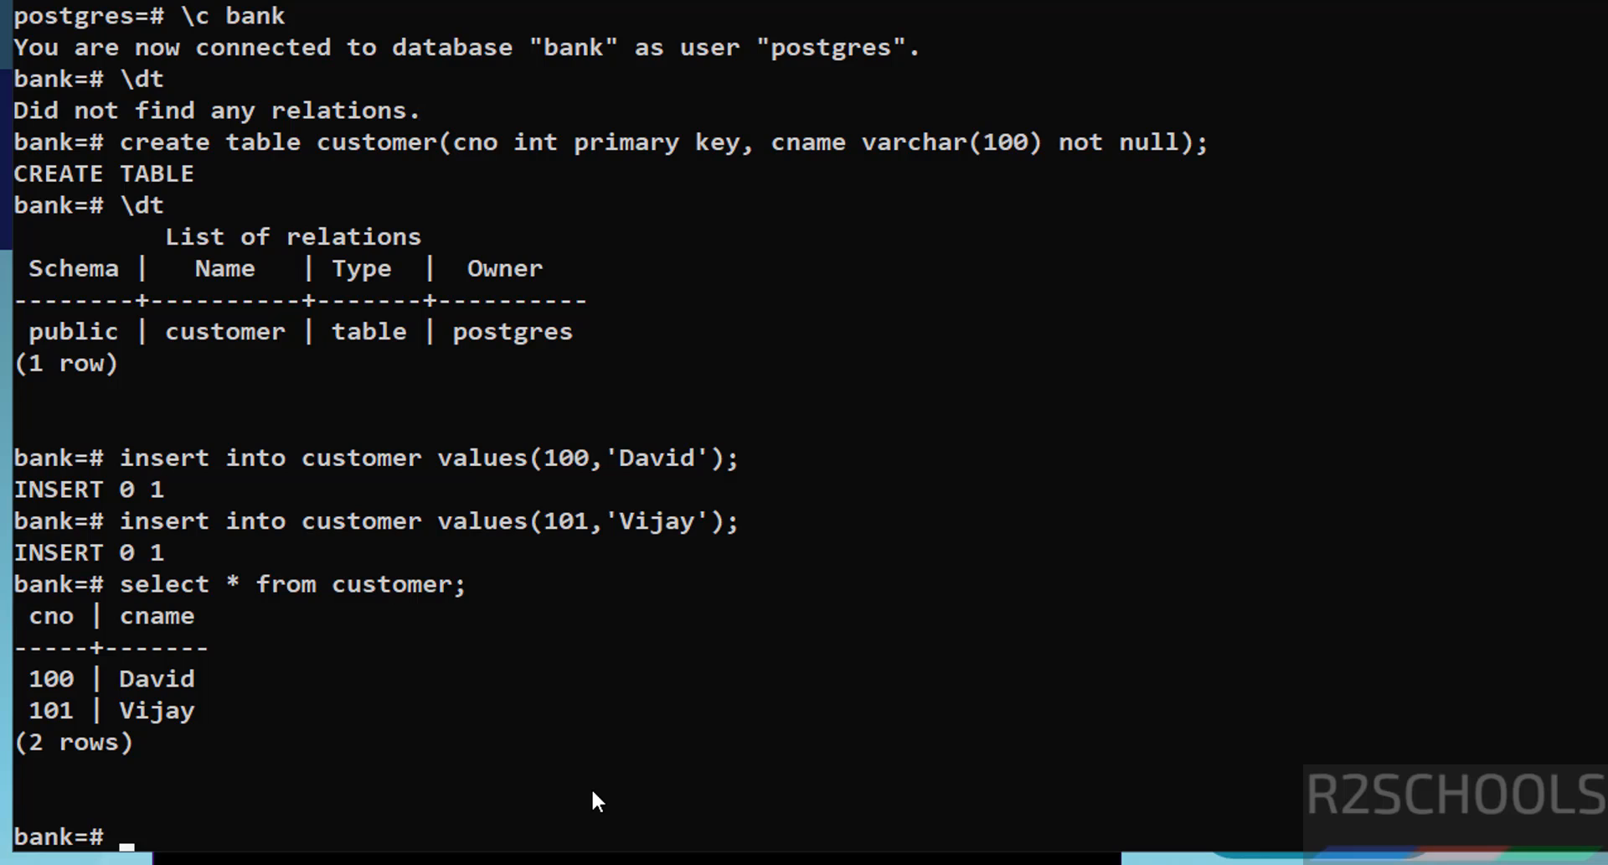
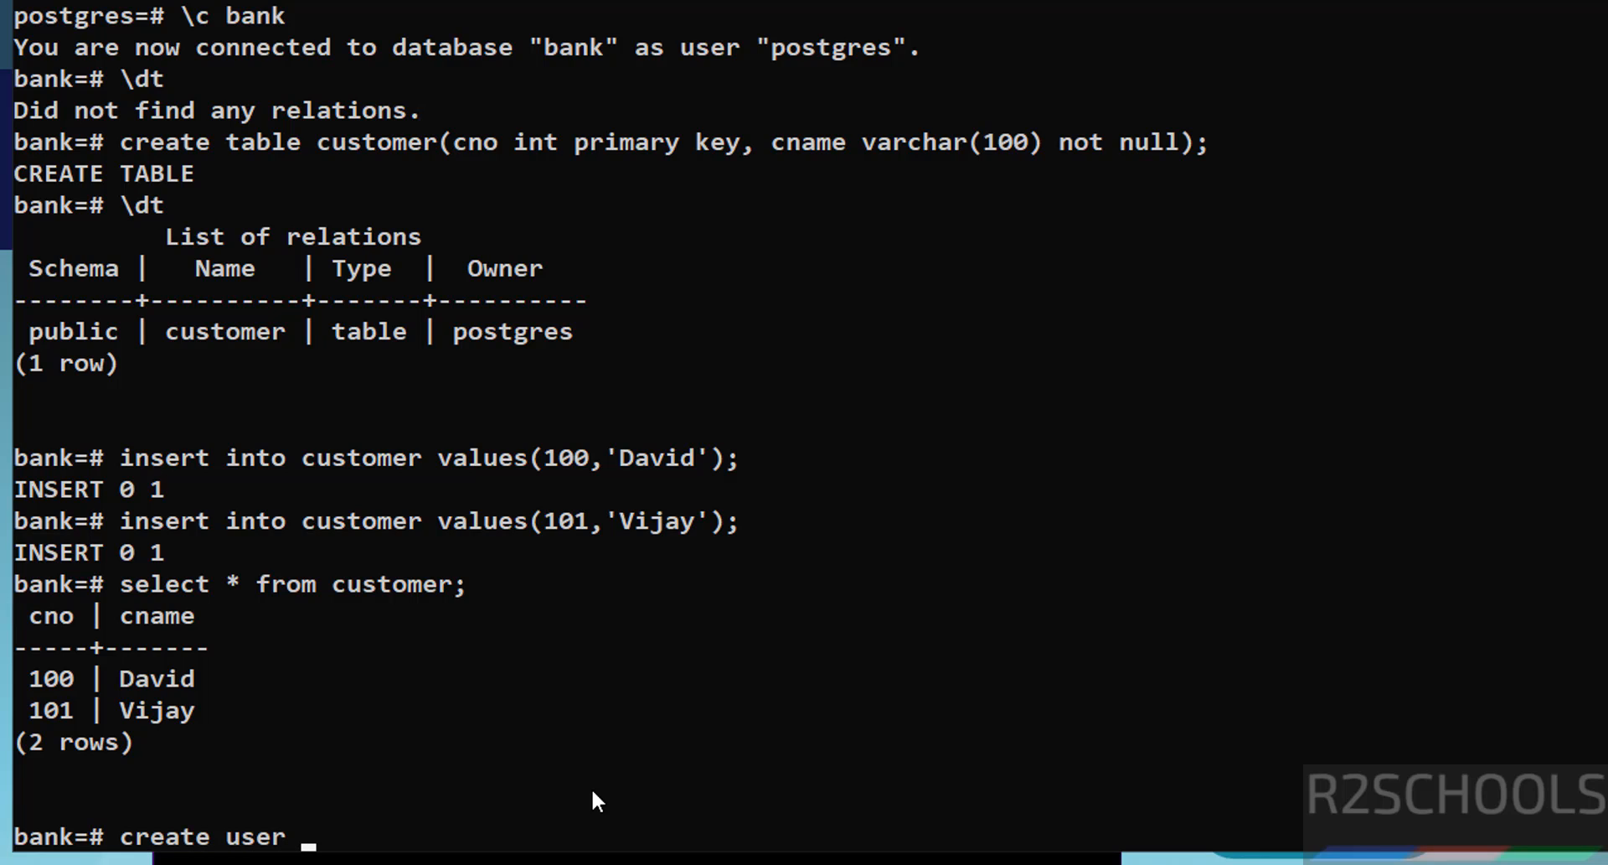
Step: Create the login user david with a password and list roles with \du
key("BackSpace")
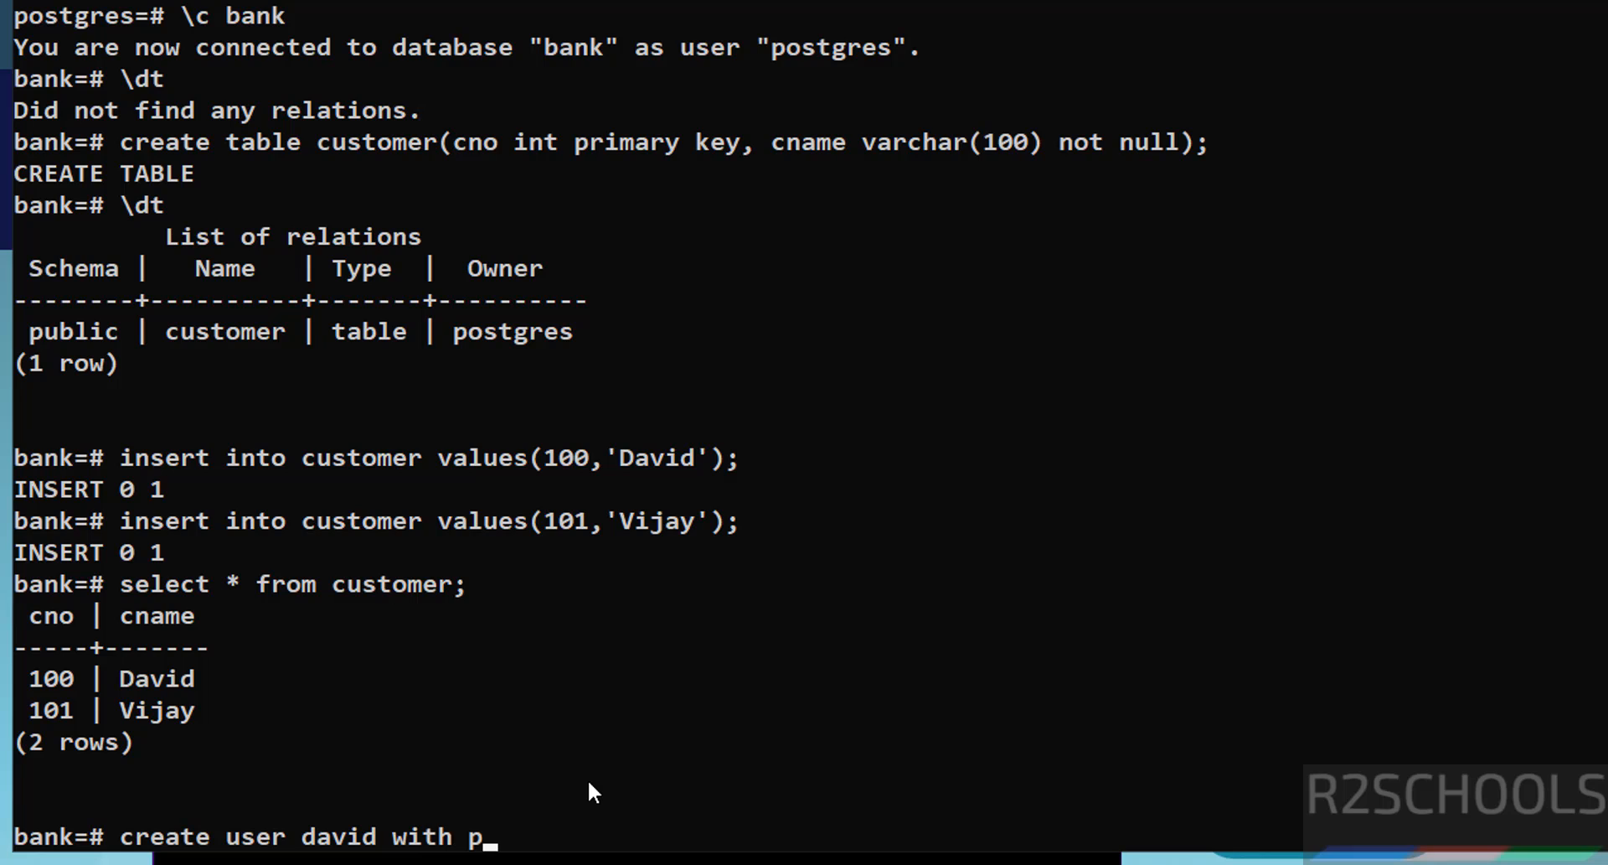
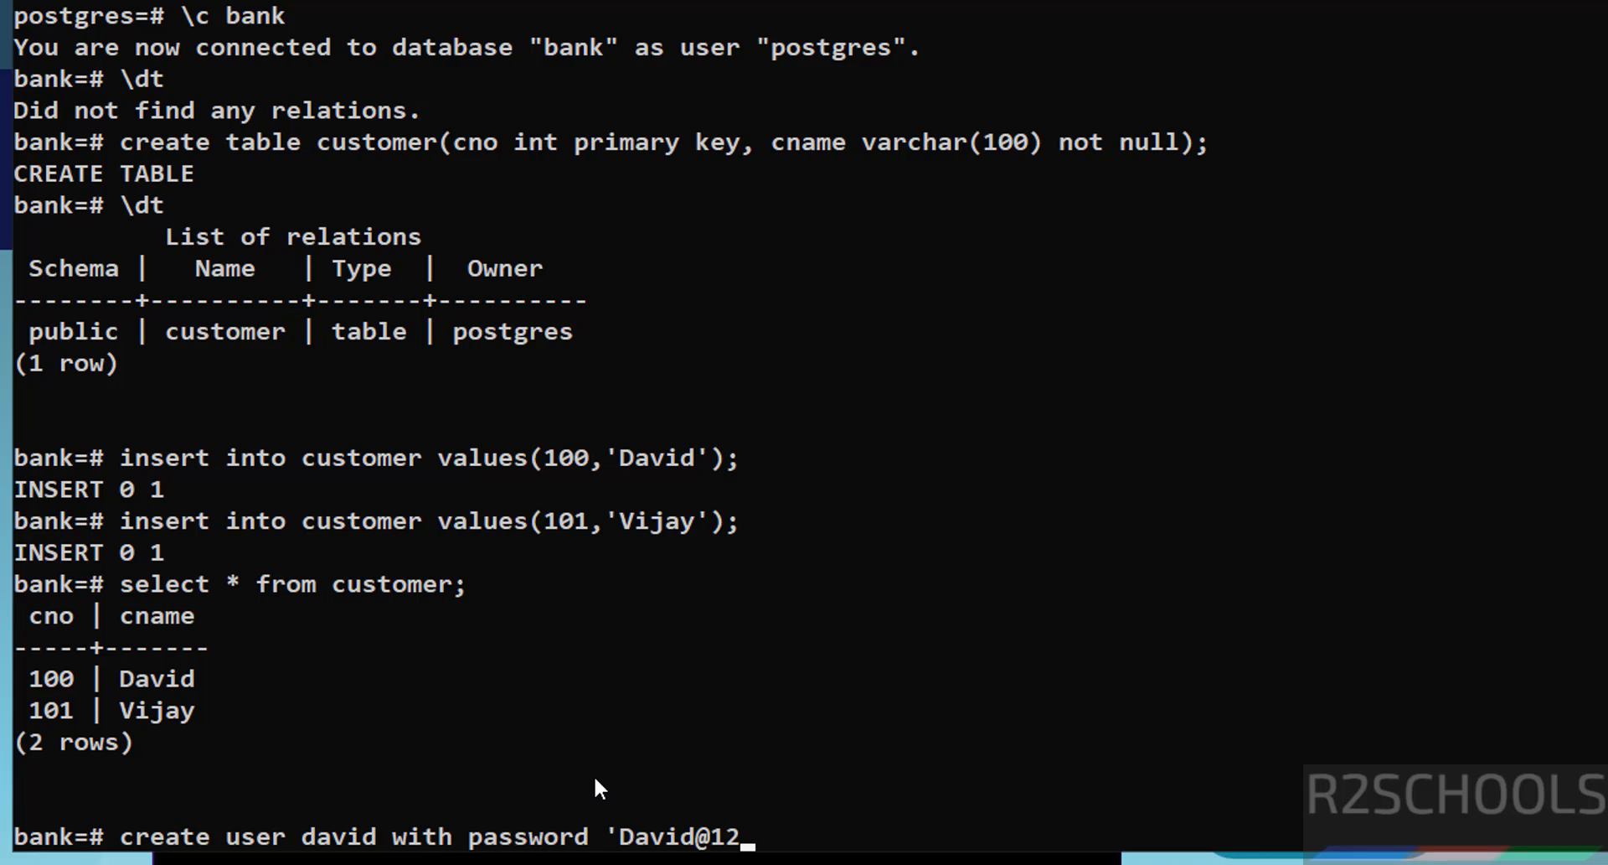
key("Return")
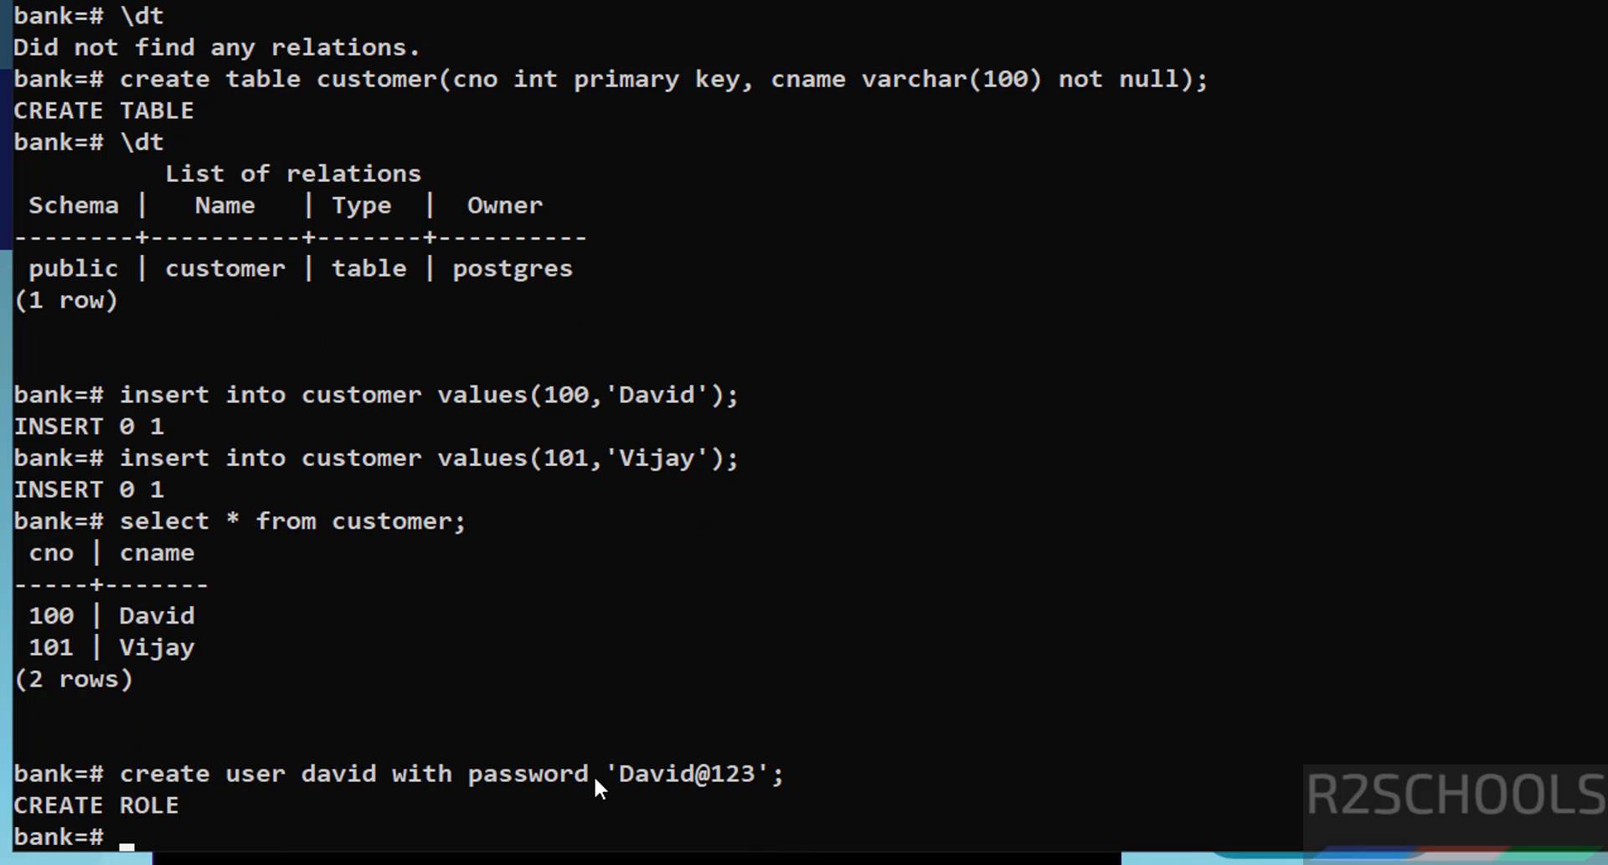
key("Return")
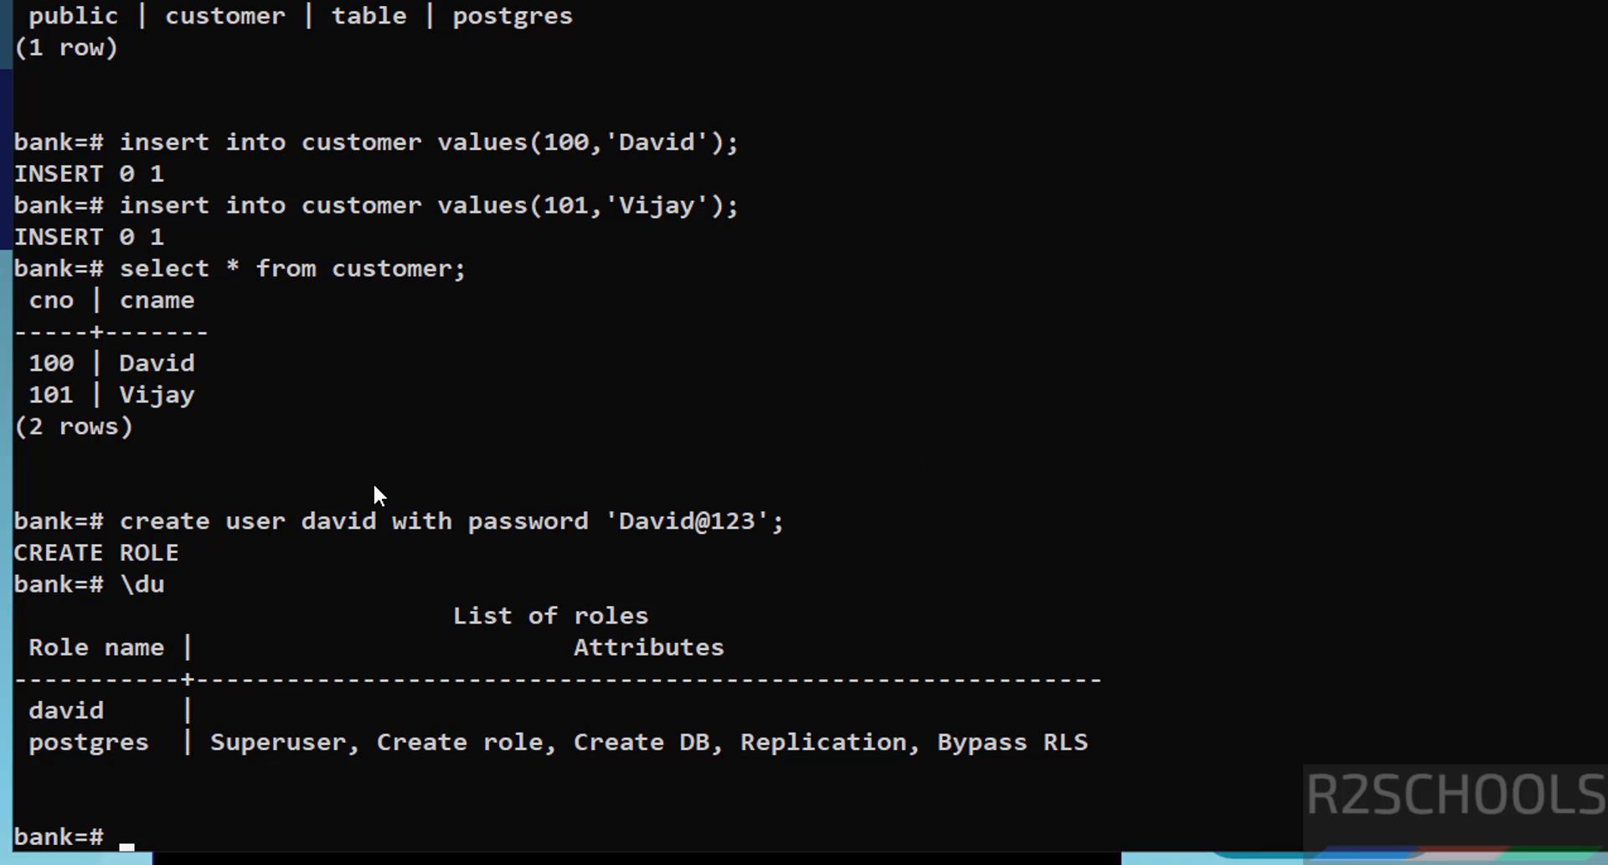
Step: Launch pgAdmin 4 from the PostgreSQL 17 group in the Start menu
key("super")
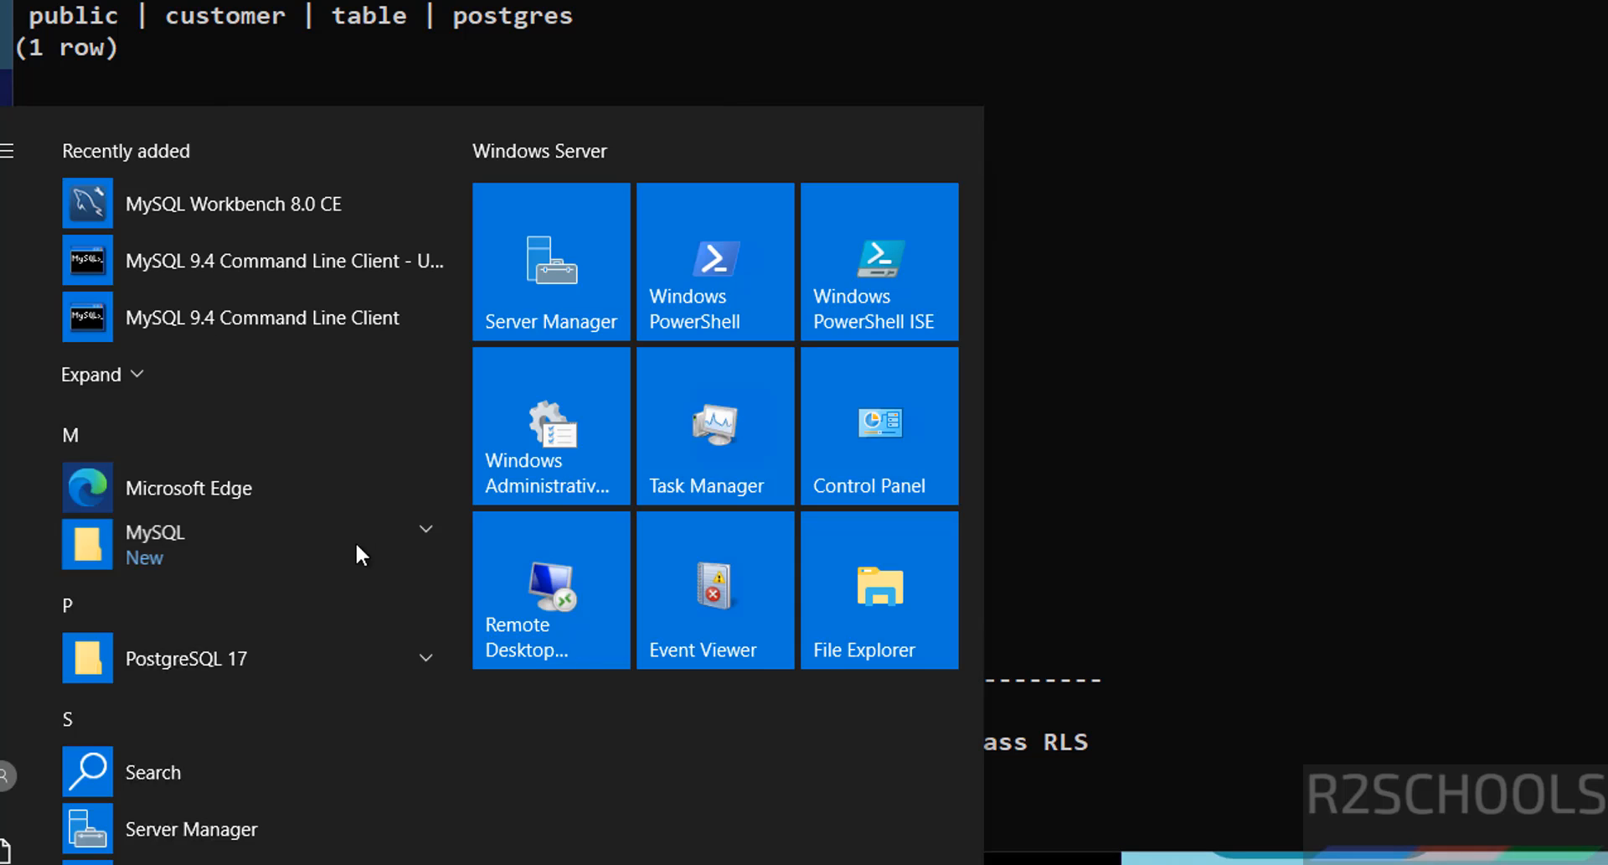
left_click(258, 664)
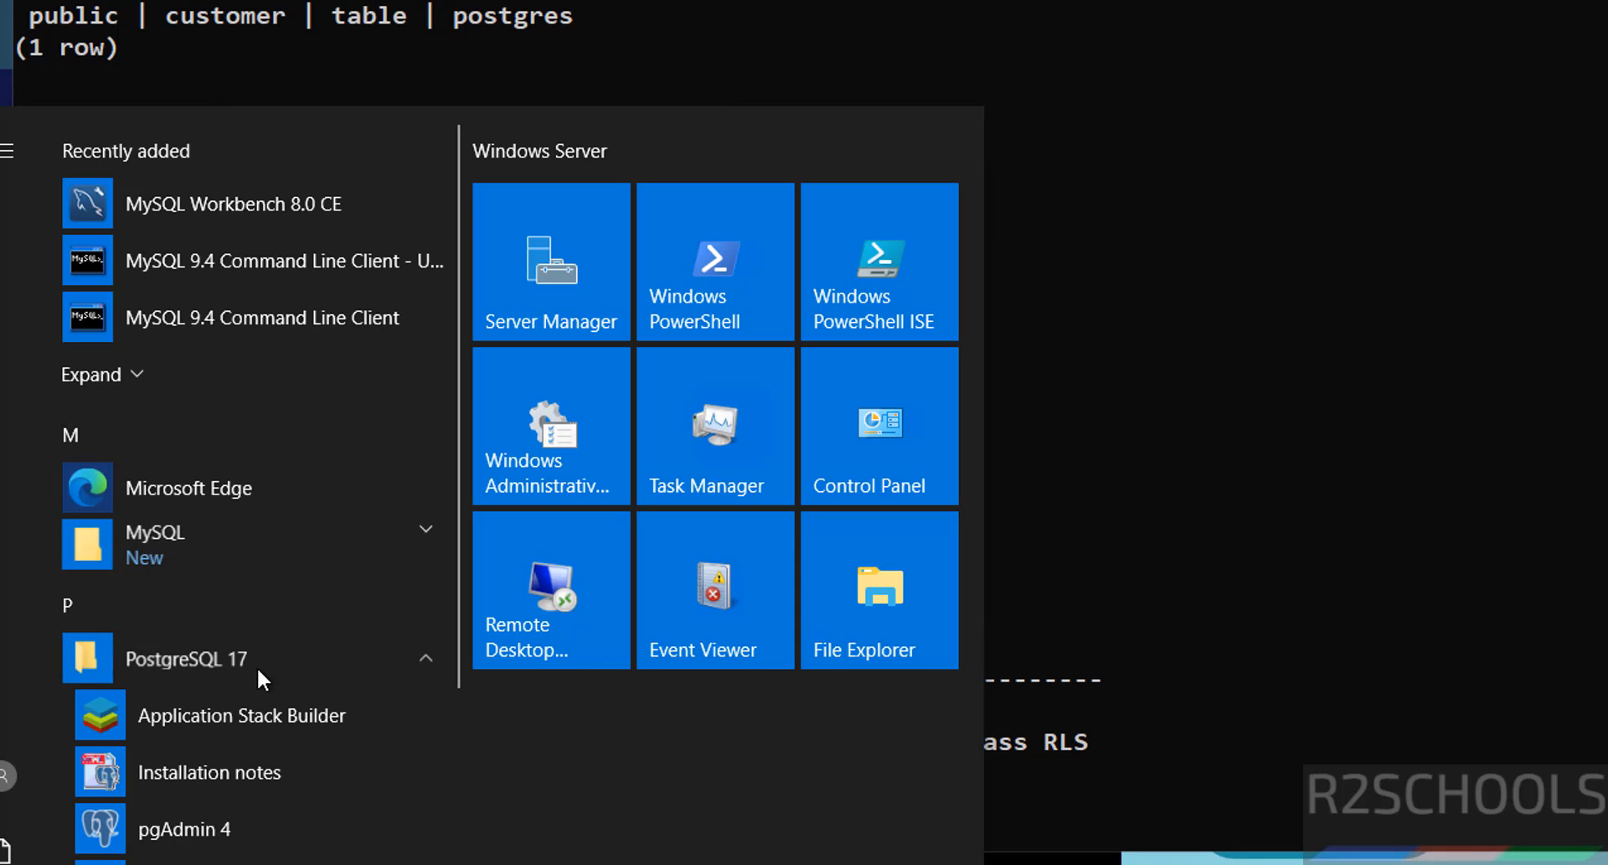
left_click(209, 826)
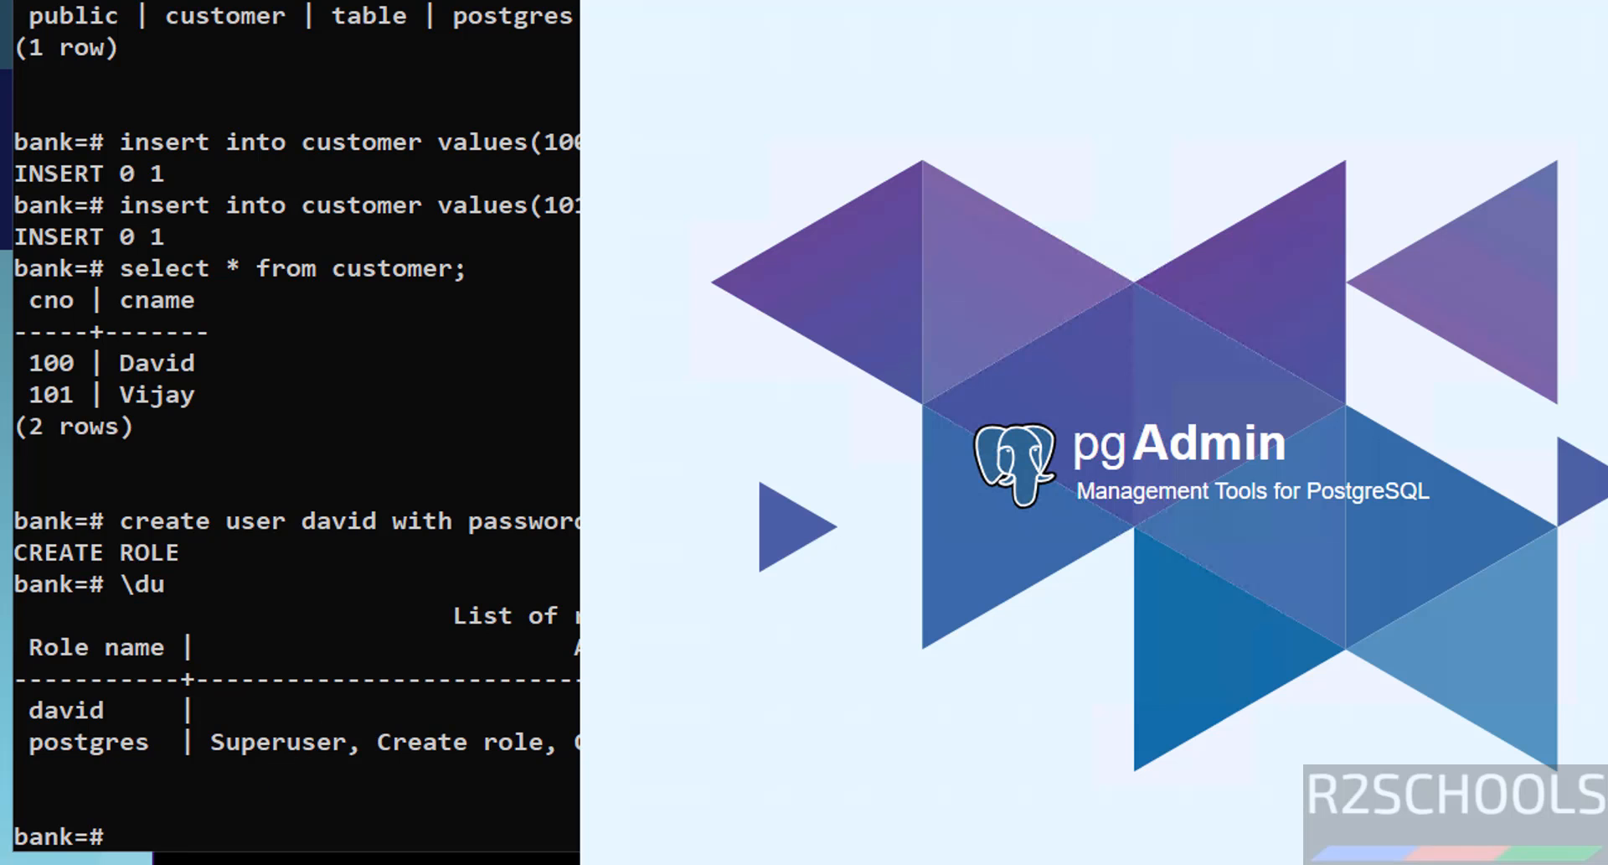
Step: Reopen the Start menu with PostgreSQL 17 expanded, scrolled down to SQL Shell (psql)
key("super")
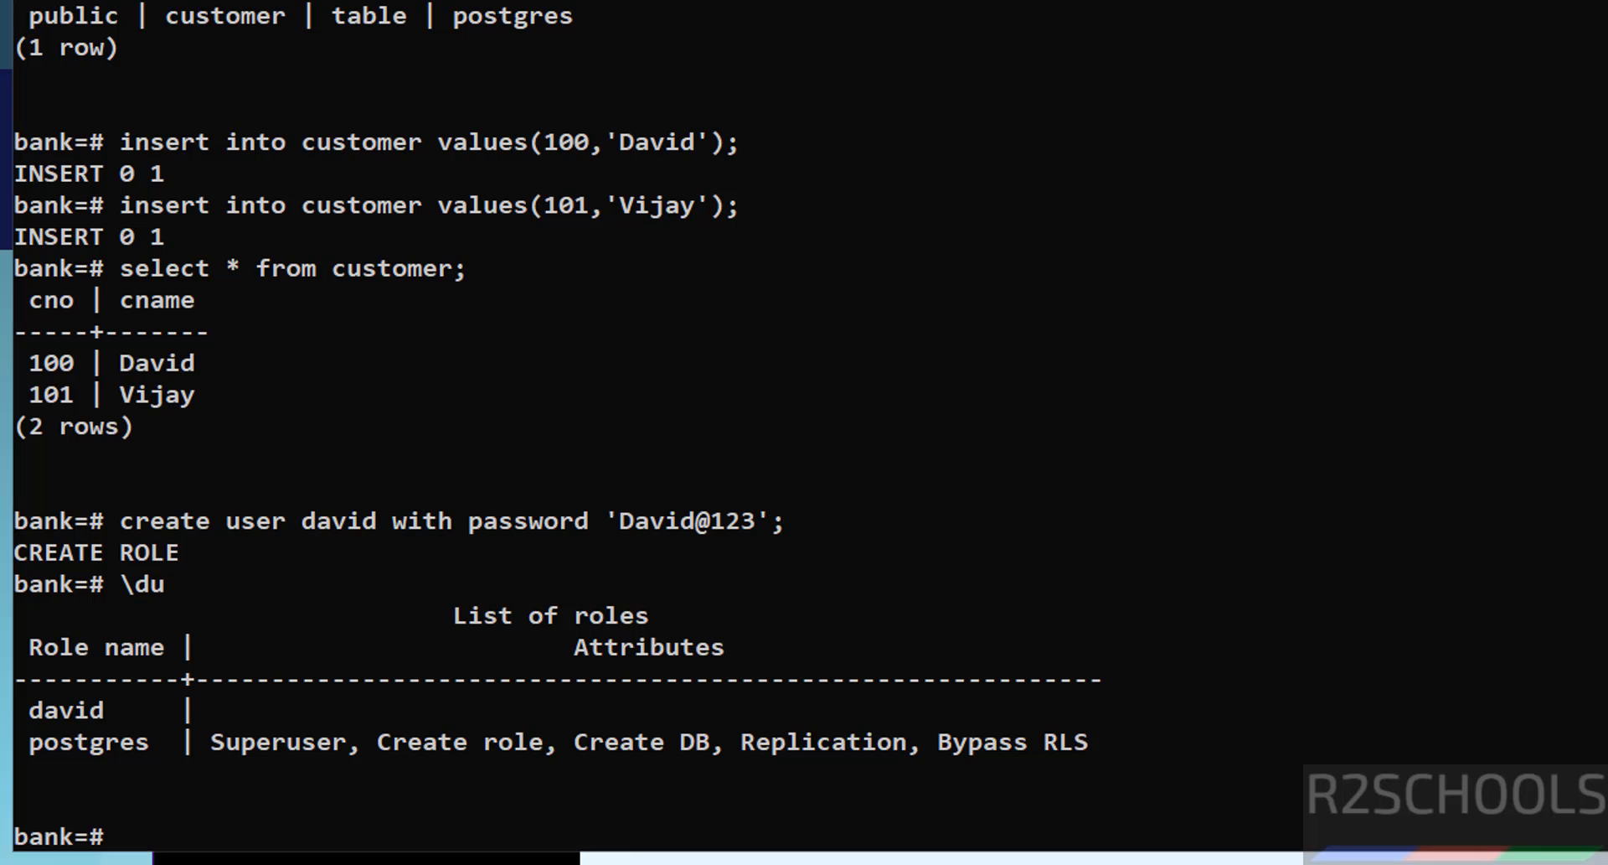
key("super")
left_click(264, 655)
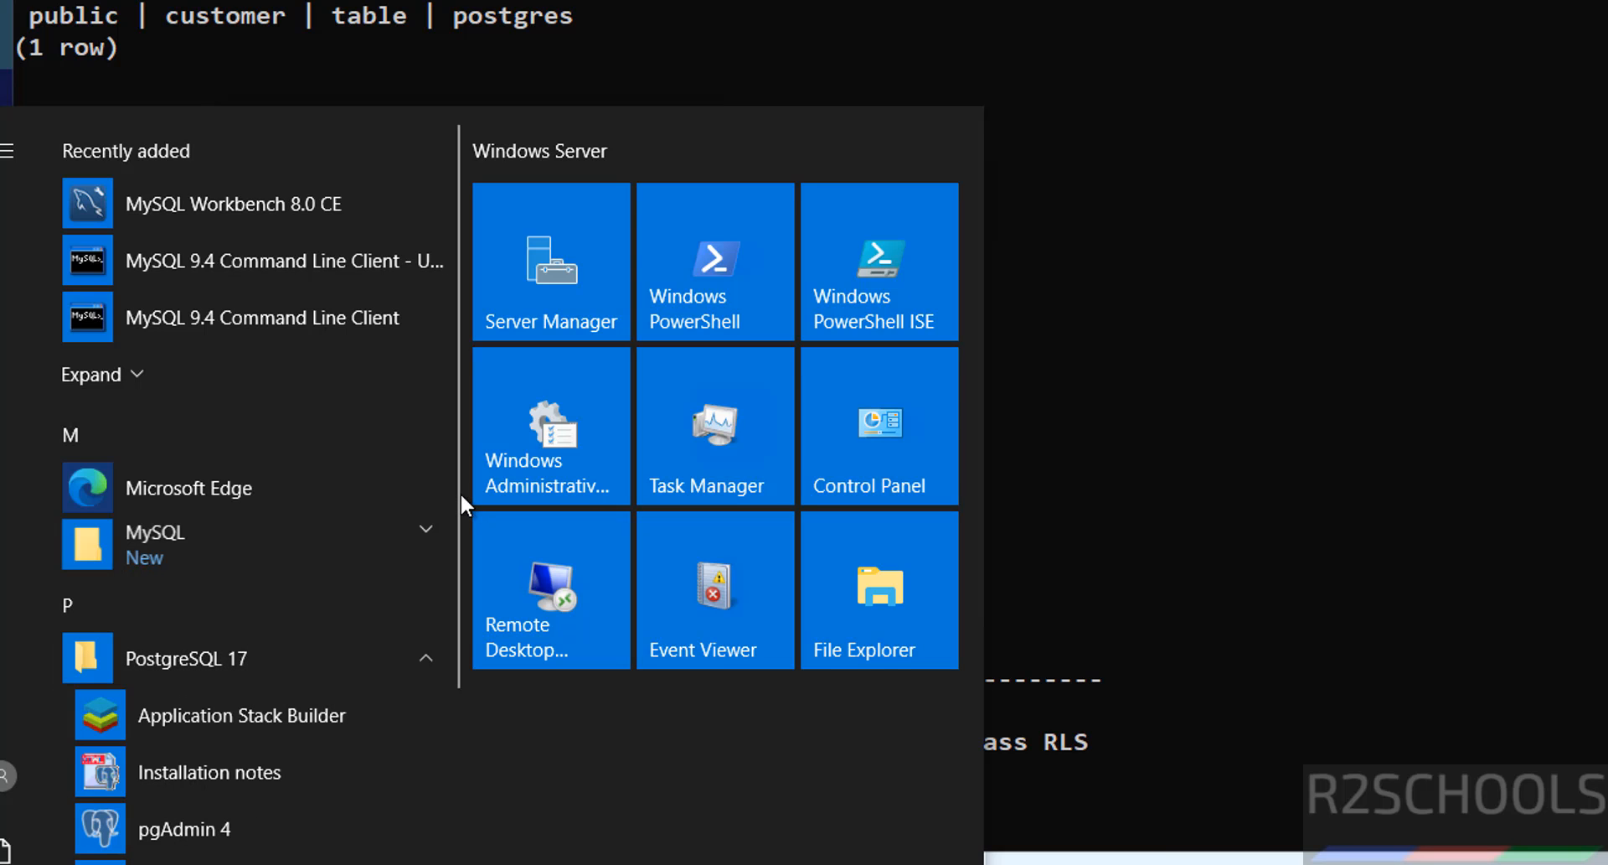
scroll(453, 639, "down", 1)
scroll(449, 626, "down", 3)
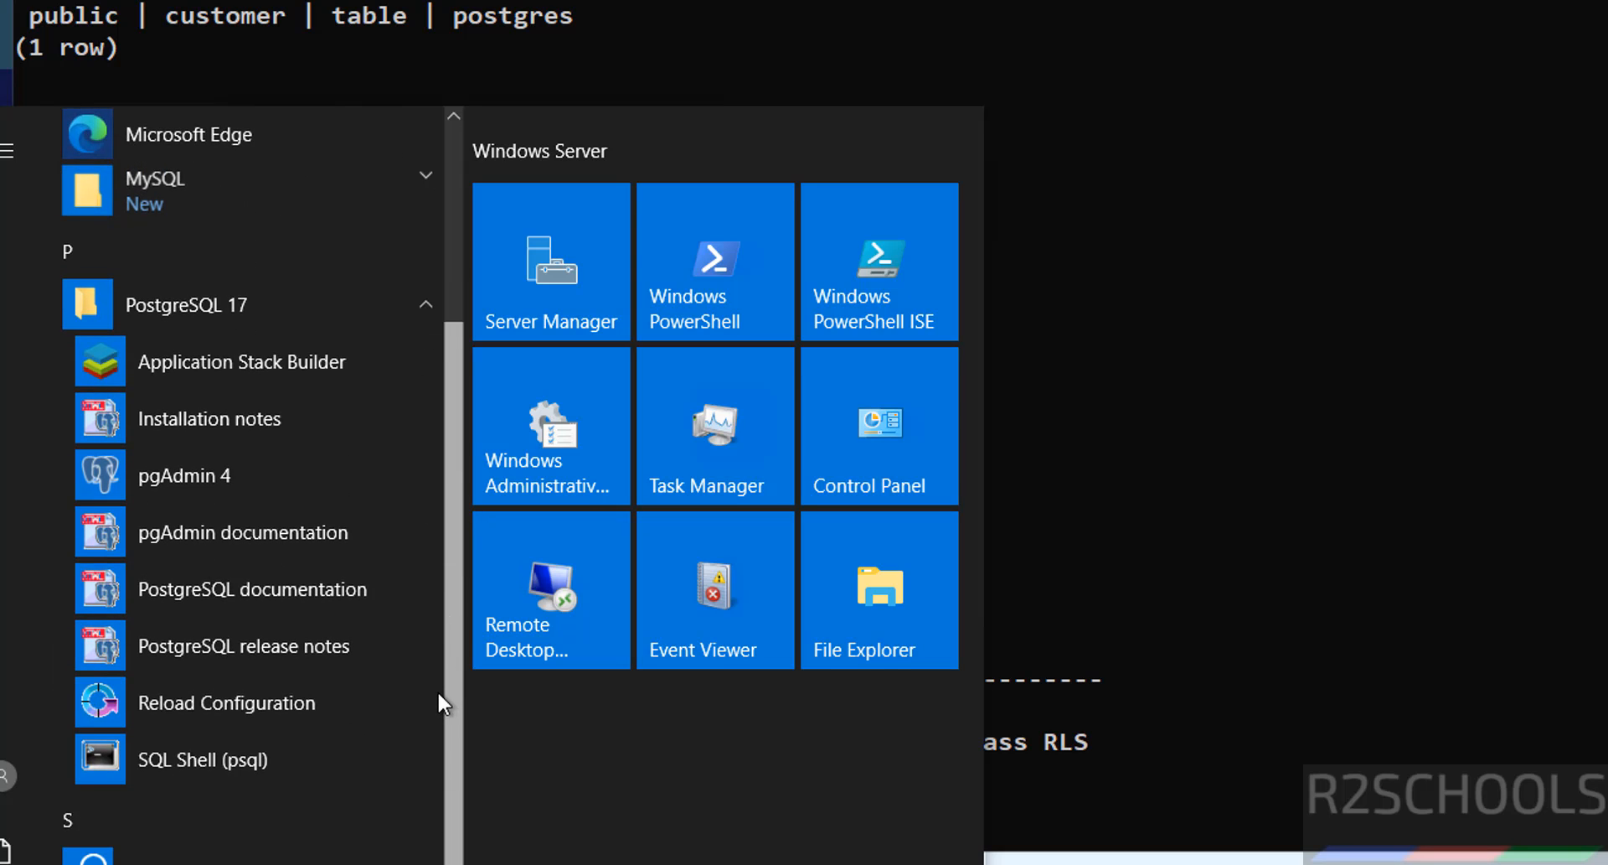
Step: Start a new SQL Shell session, log in as david with his password, and run select current_user;
left_click(231, 754)
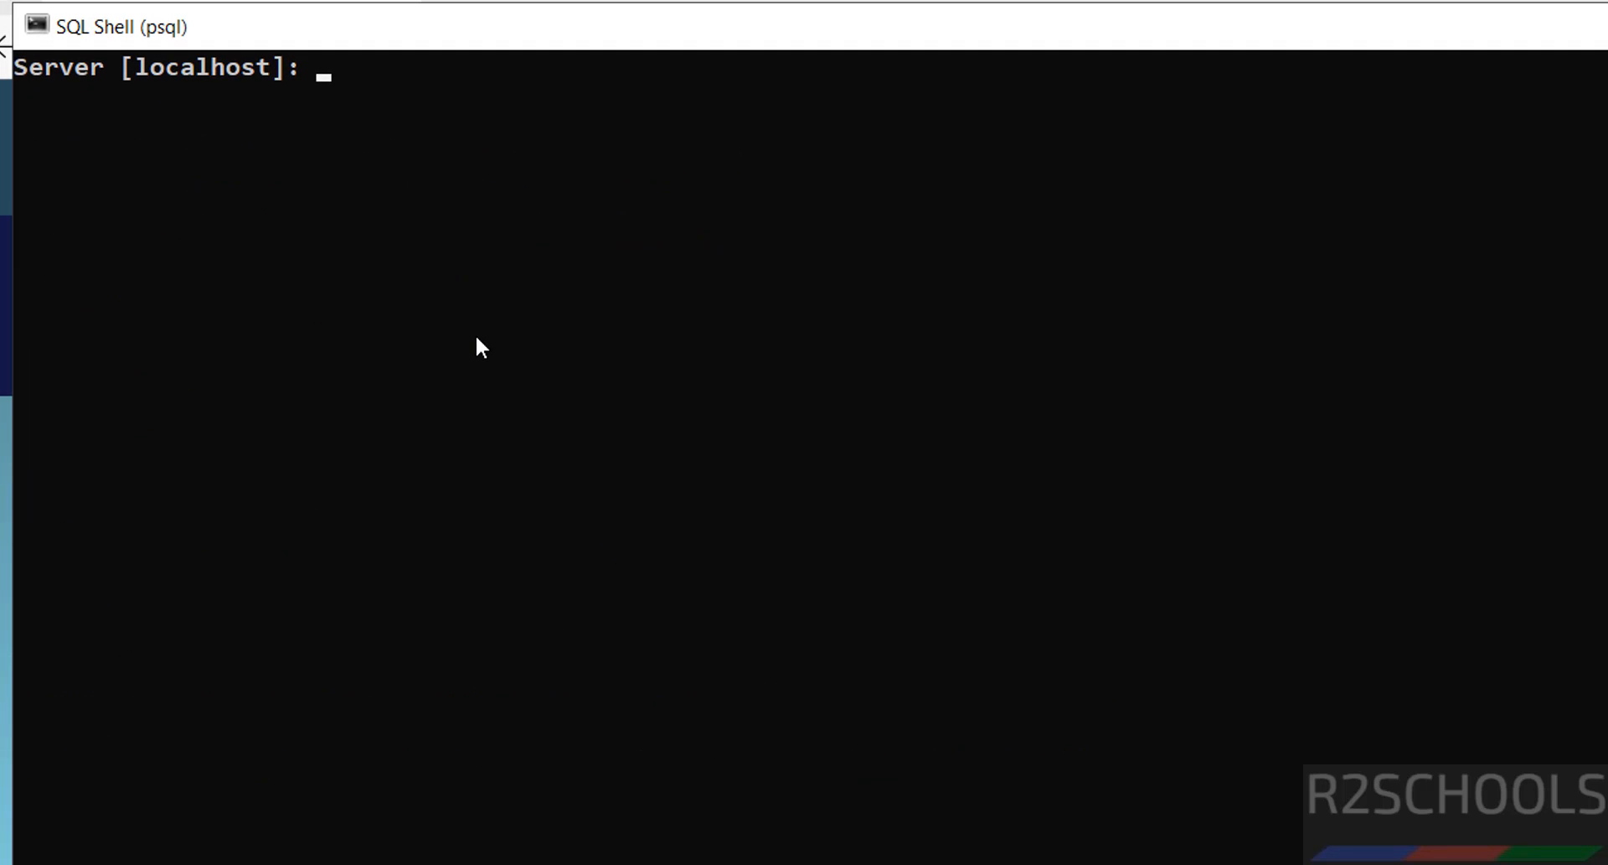
key("Return")
key("Return")
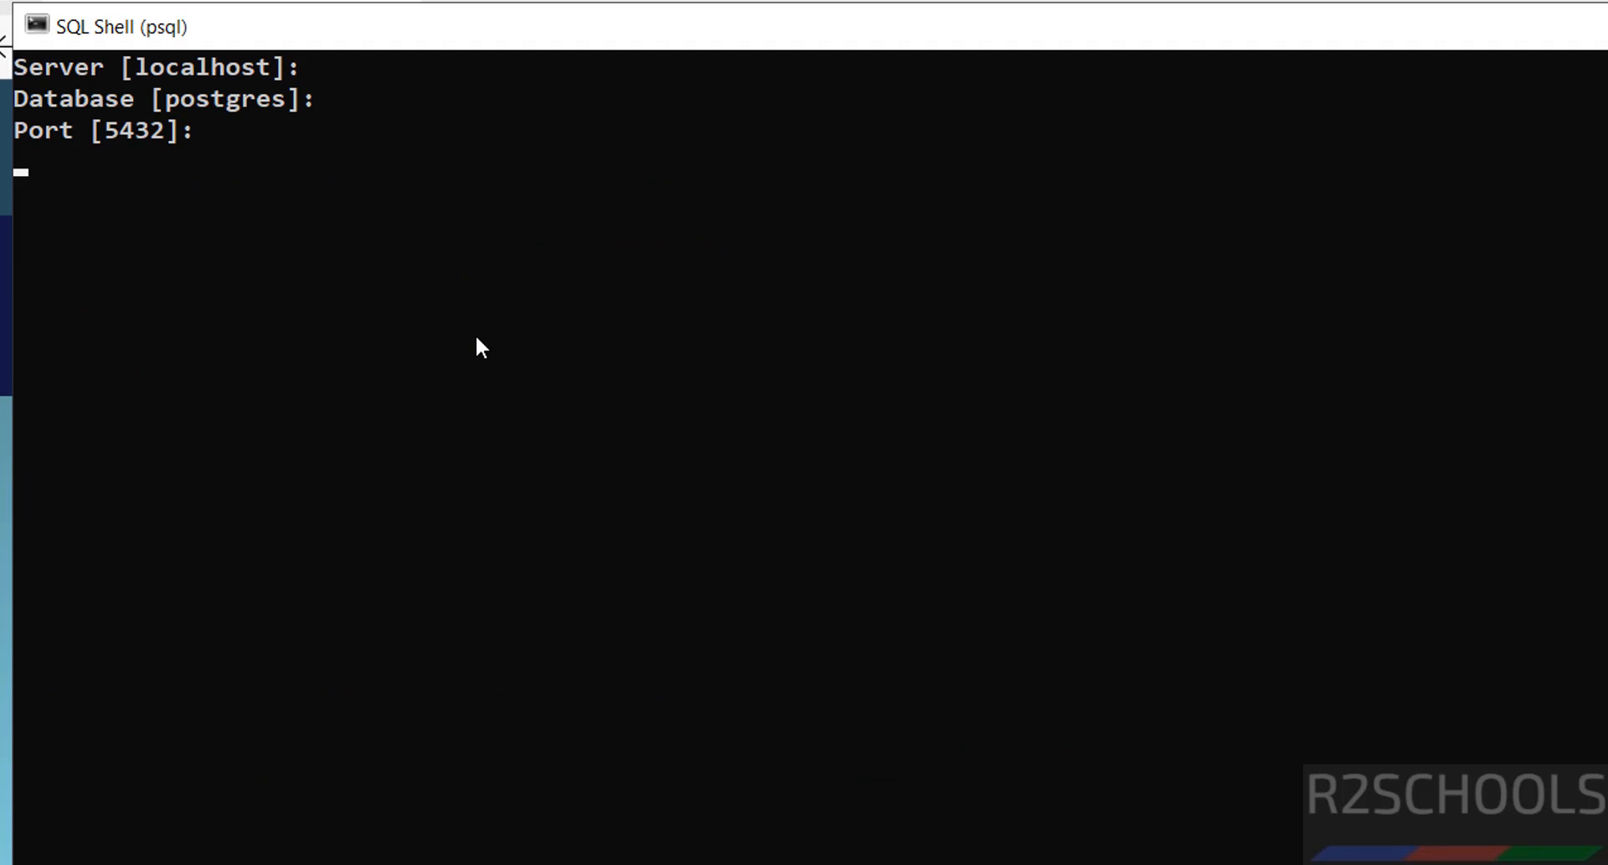
type("david")
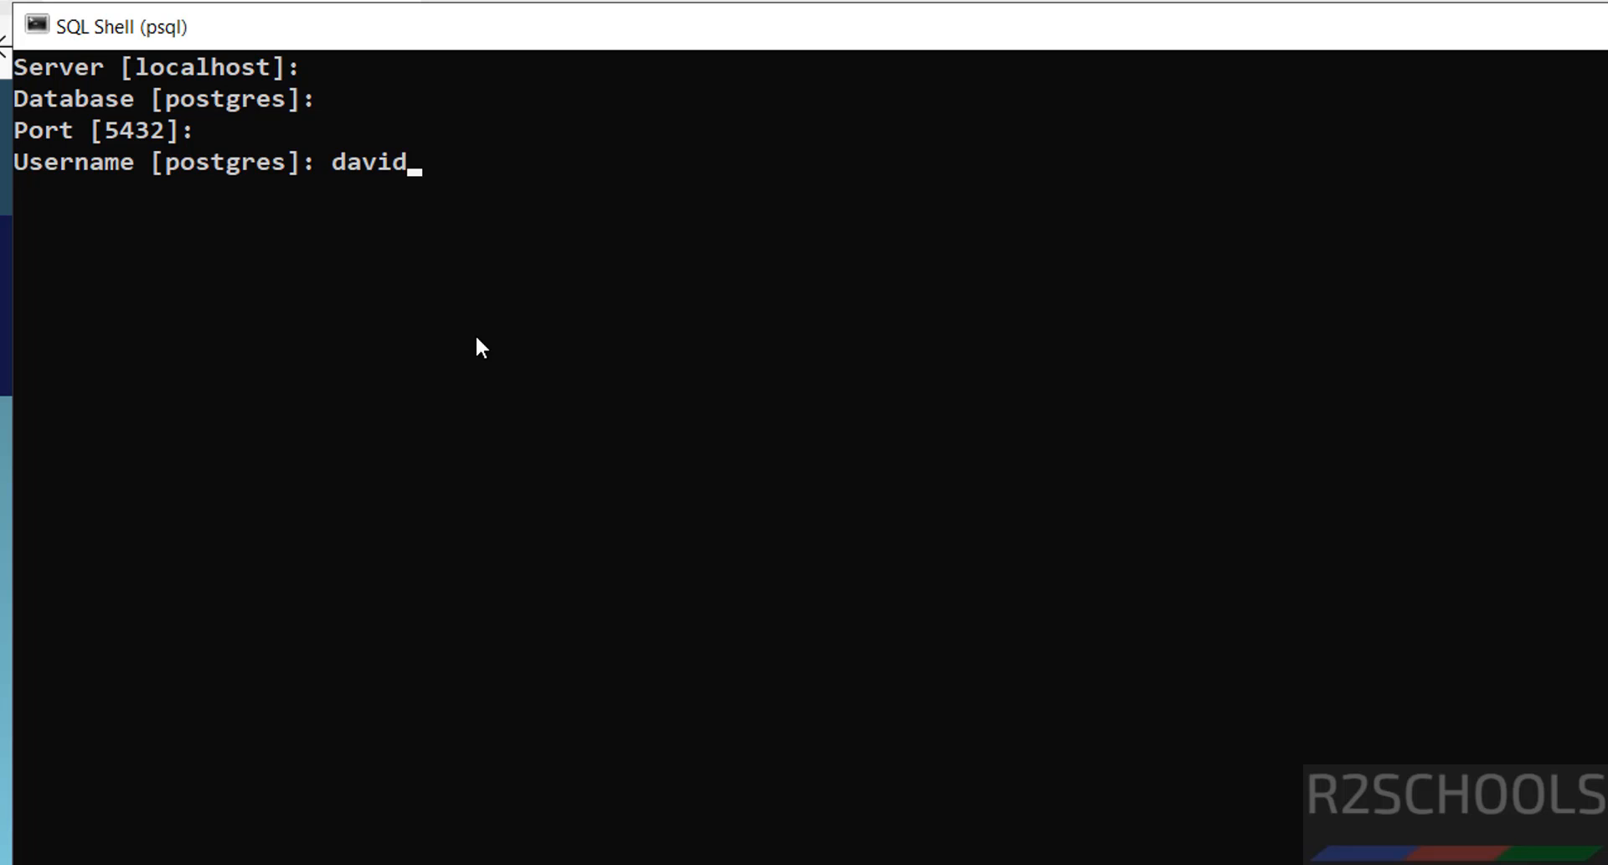
key("Return")
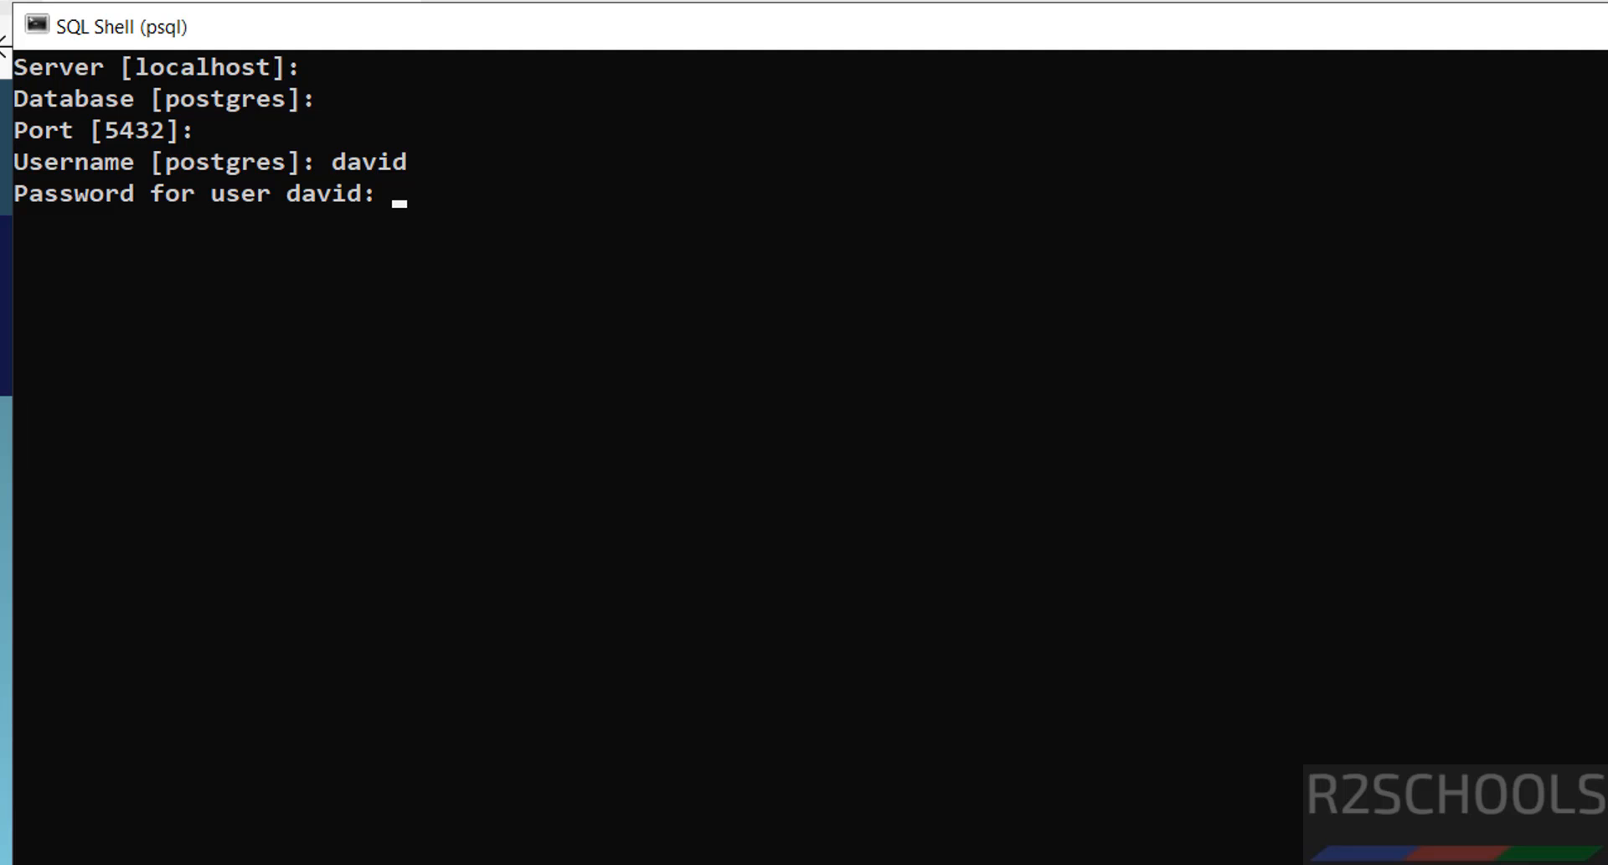
left_click(397, 623)
key("alt+Tab")
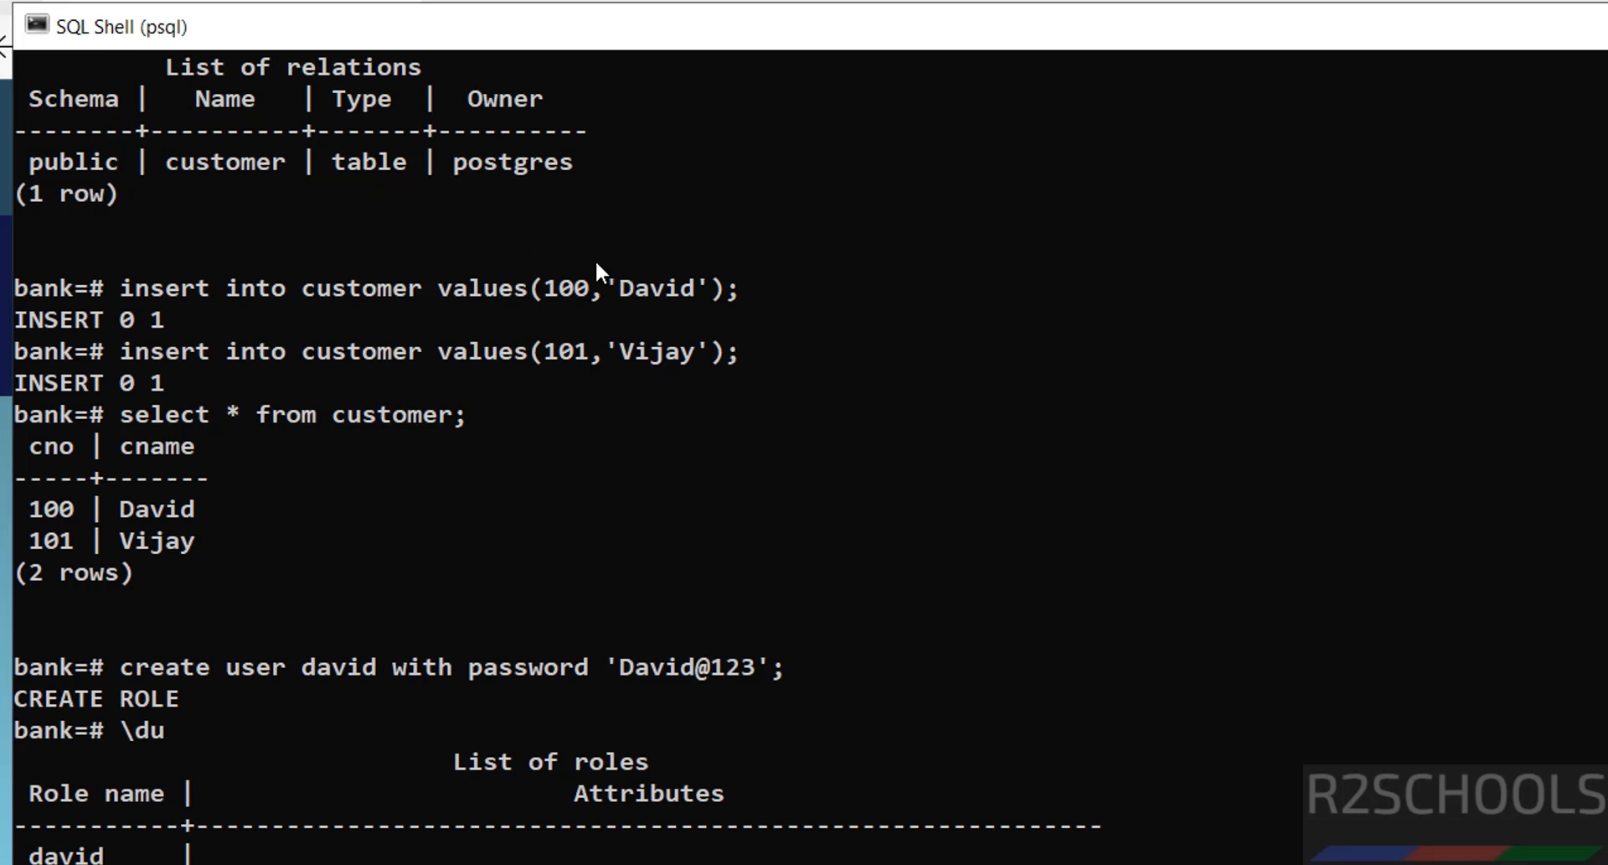
key("alt+Tab")
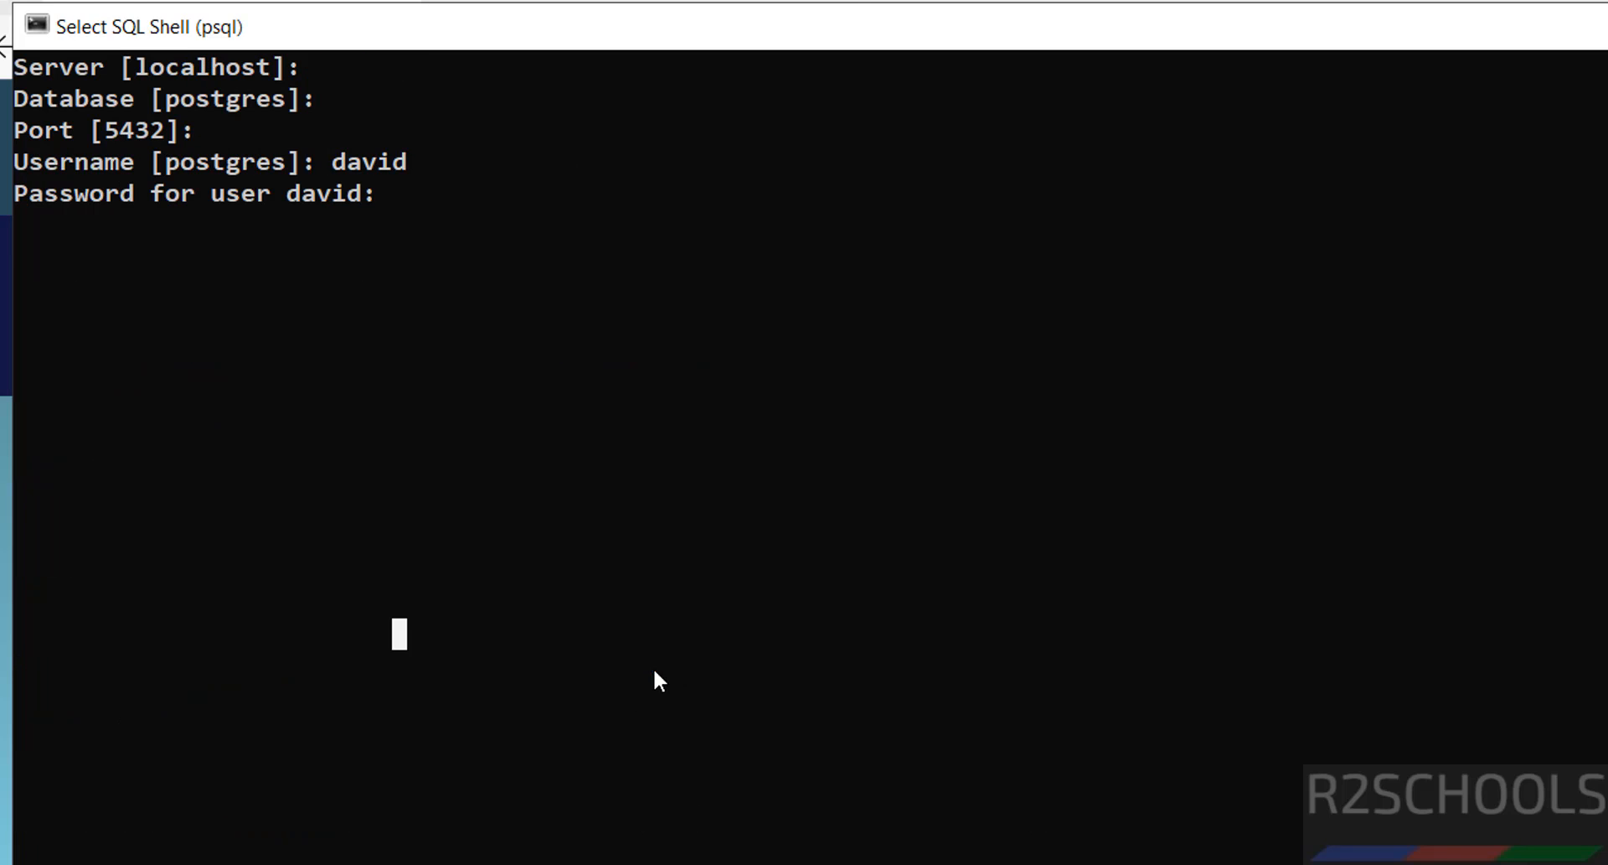
key("Escape")
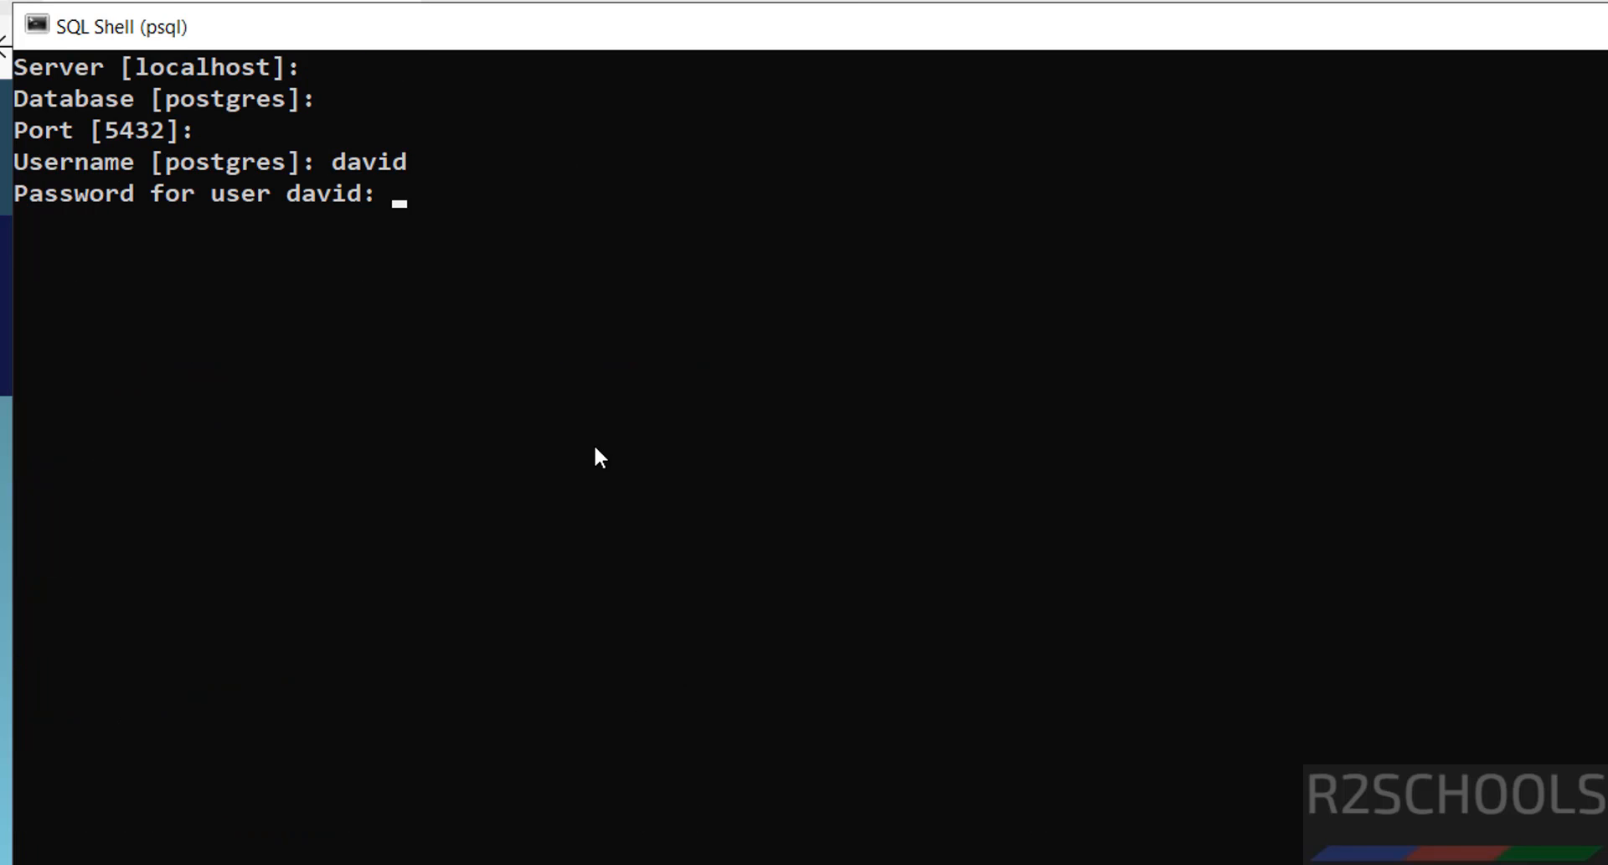
key("Return")
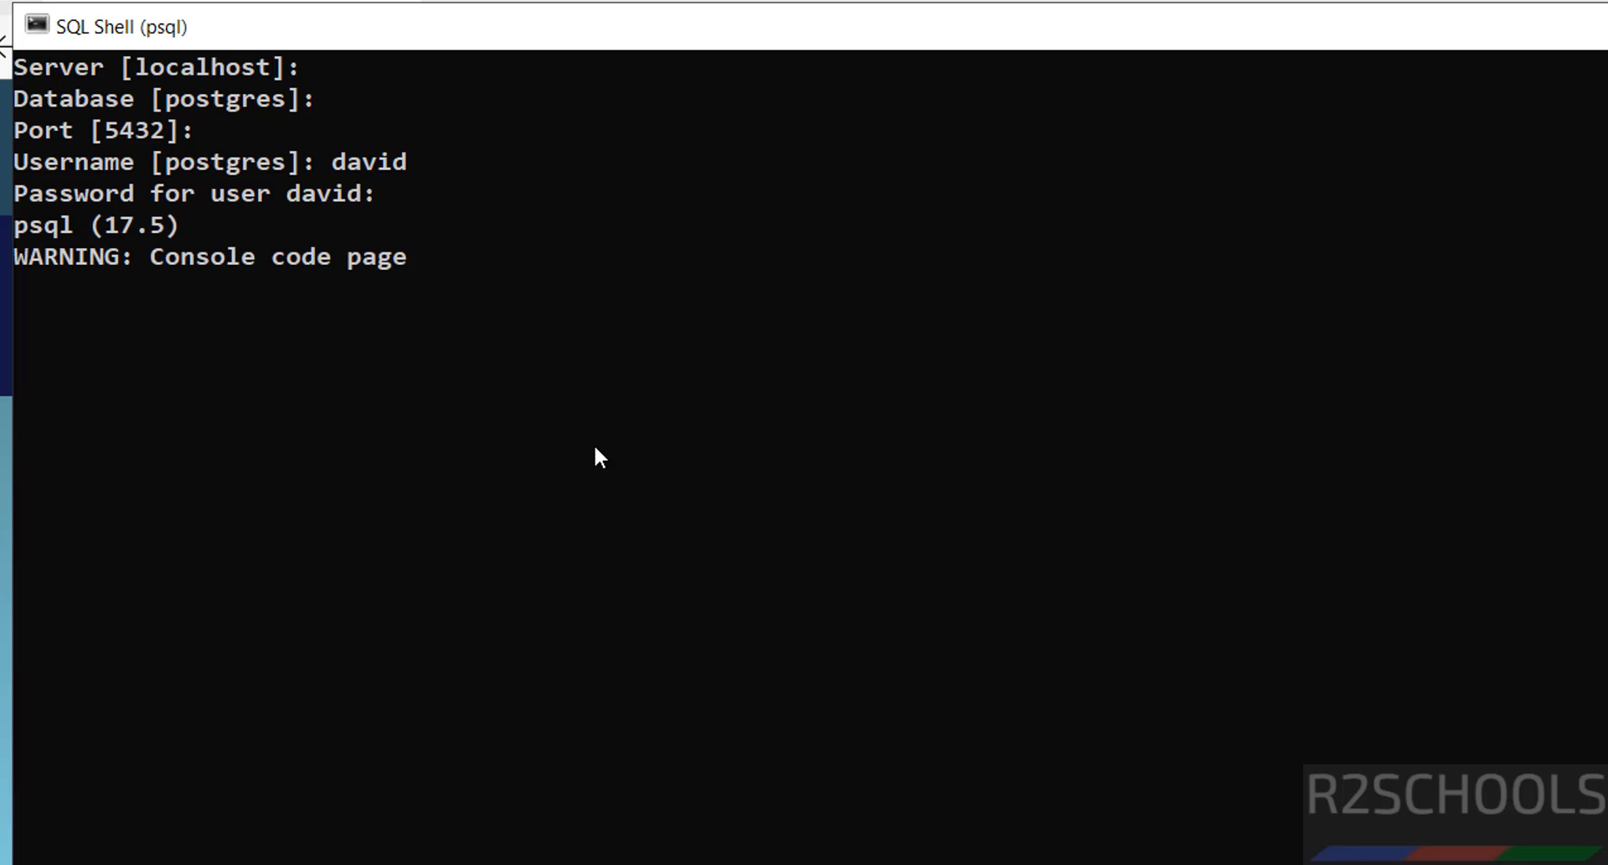
type("select c")
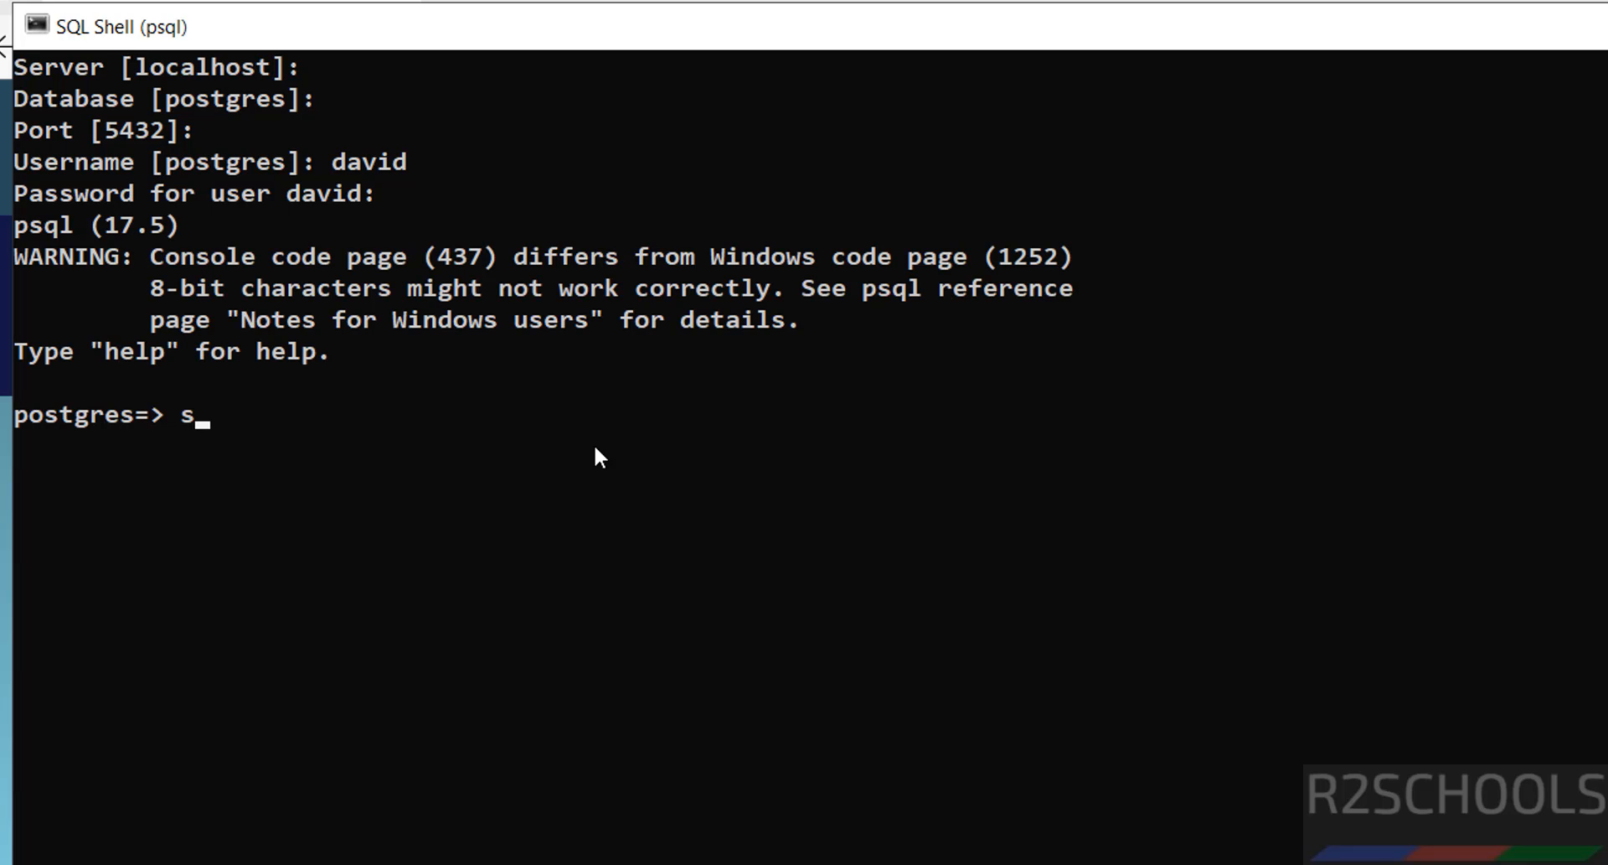
type("urrent_user")
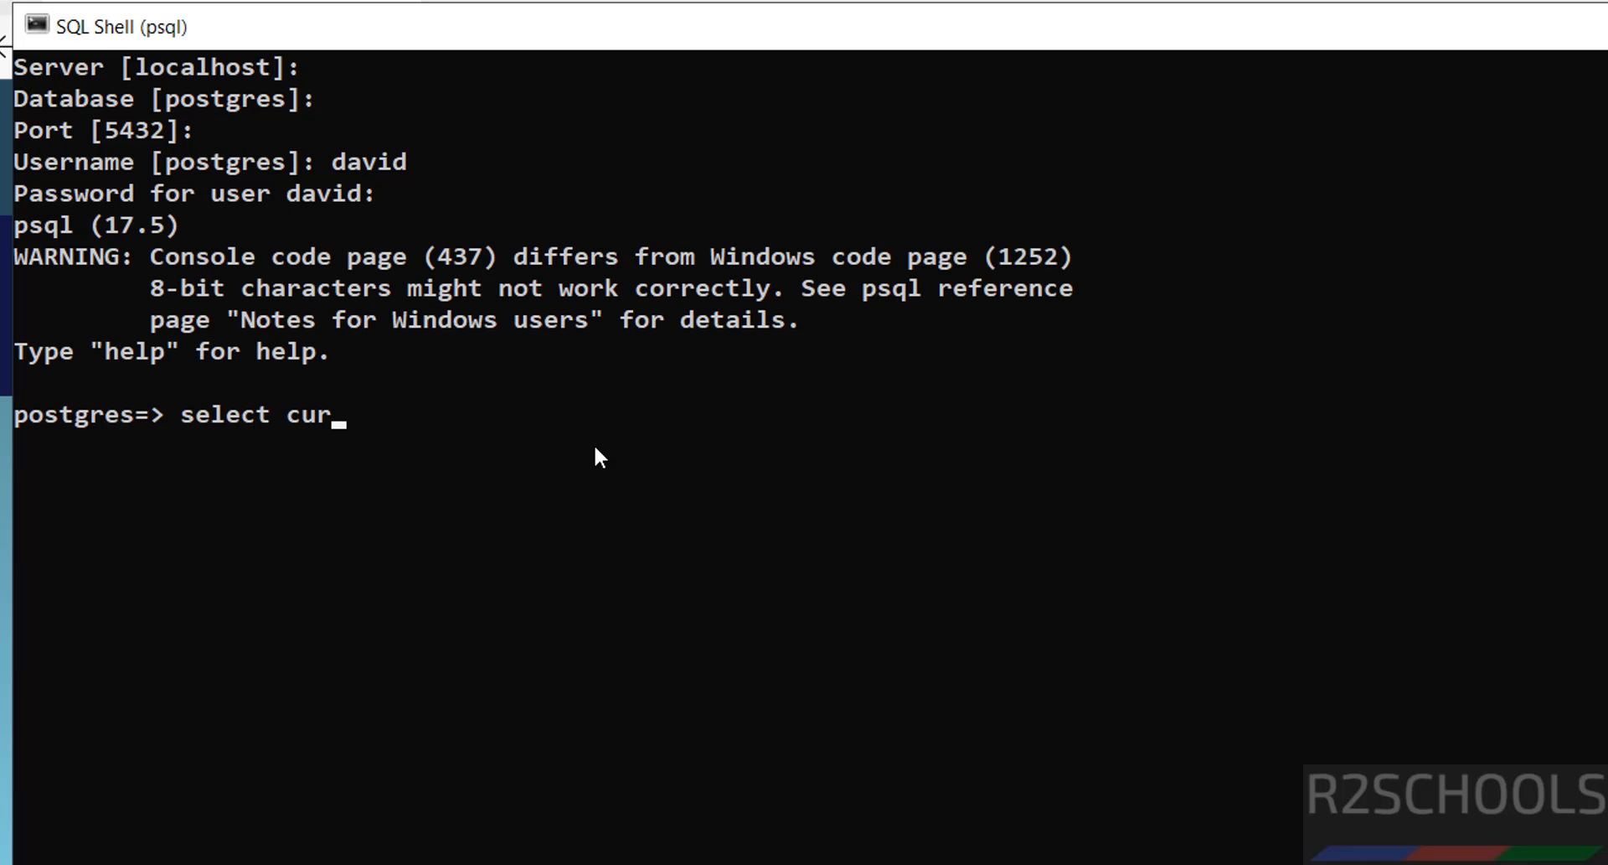
type(";")
key("Return")
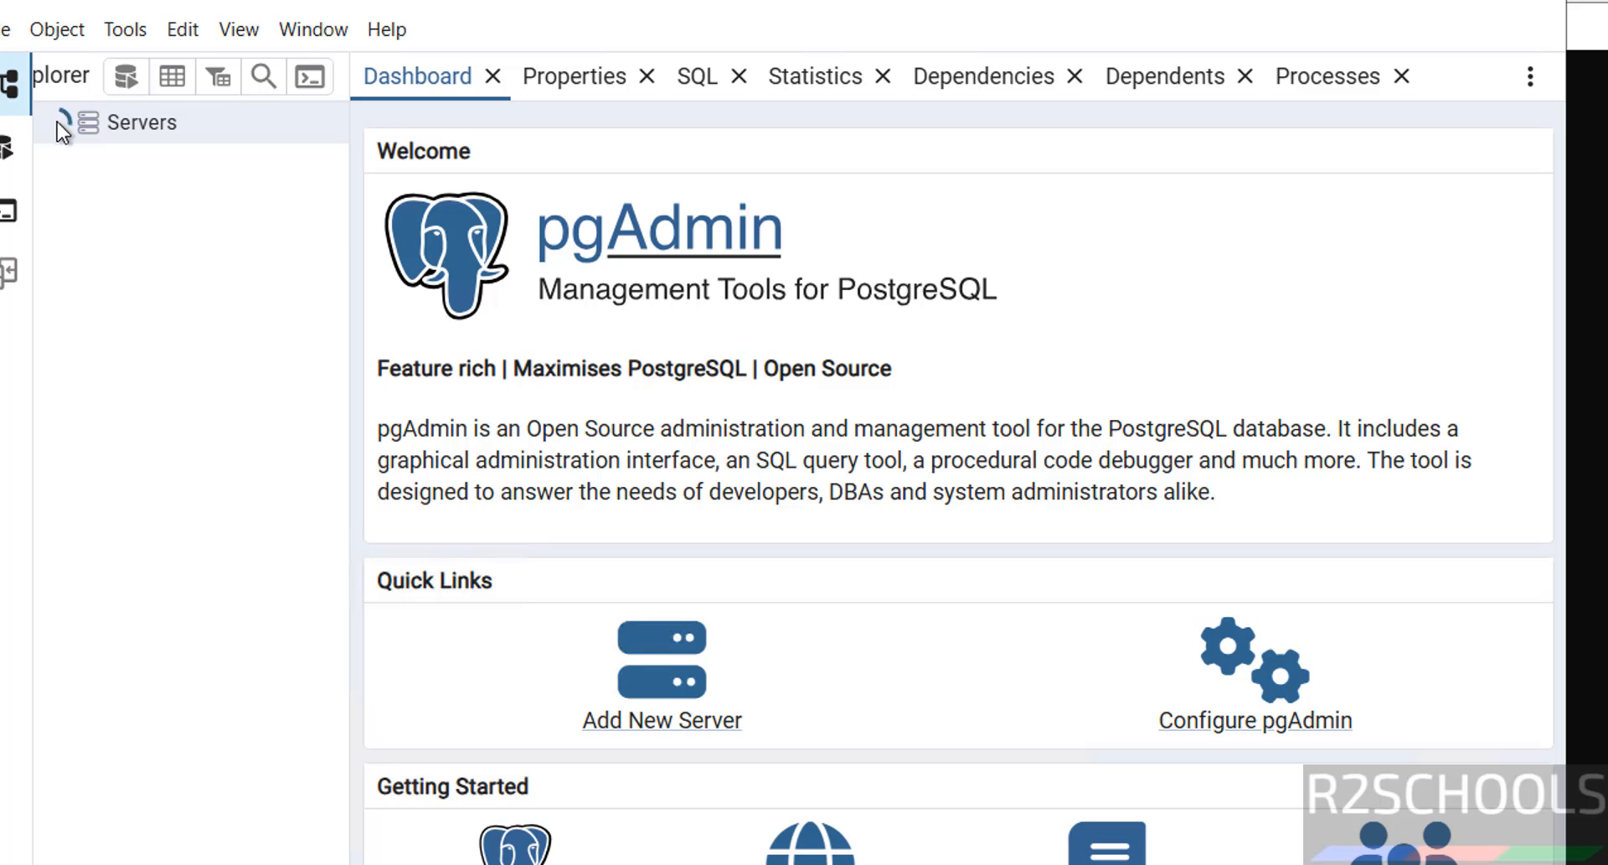
Step: Connect pgAdmin to the PostgreSQL 17 server using the postgres password
left_click(57, 122)
left_click(148, 164)
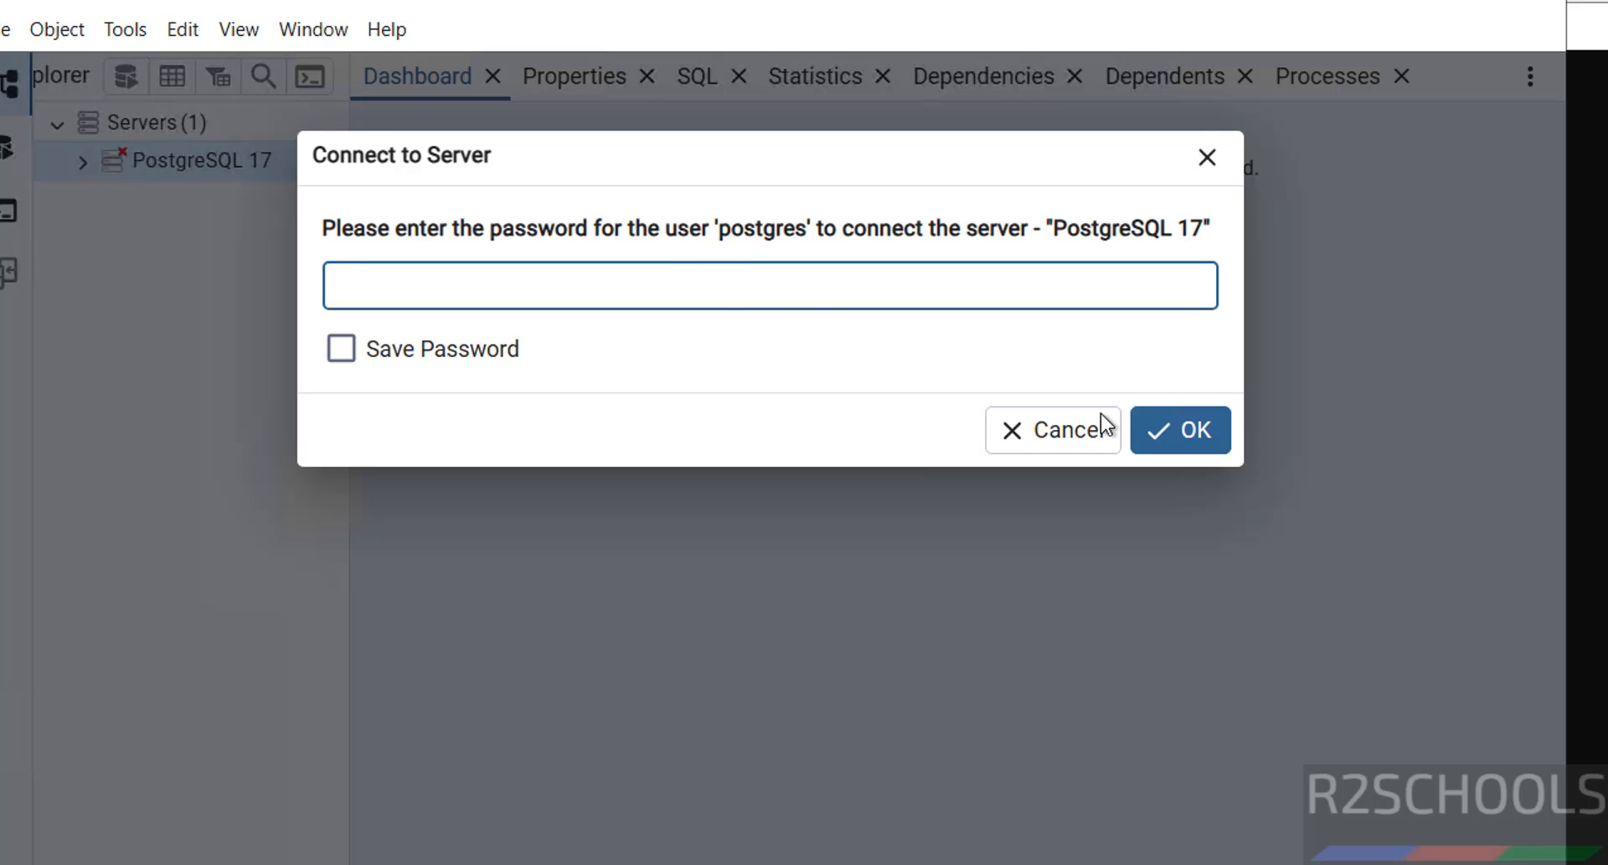
left_click(1066, 444)
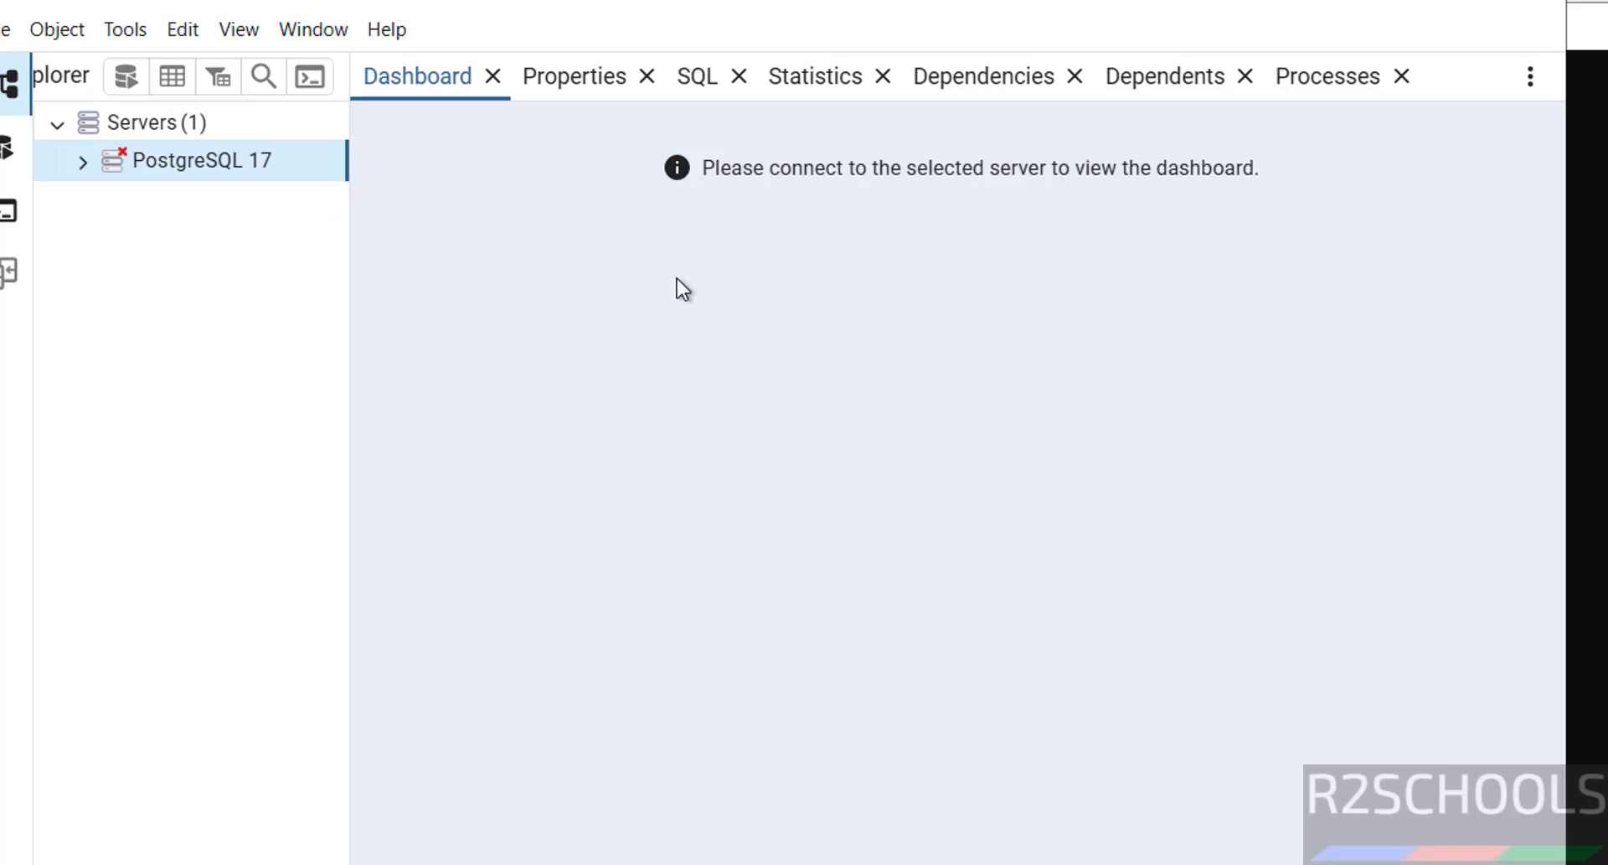
right_click(189, 133)
mouse_move(394, 153)
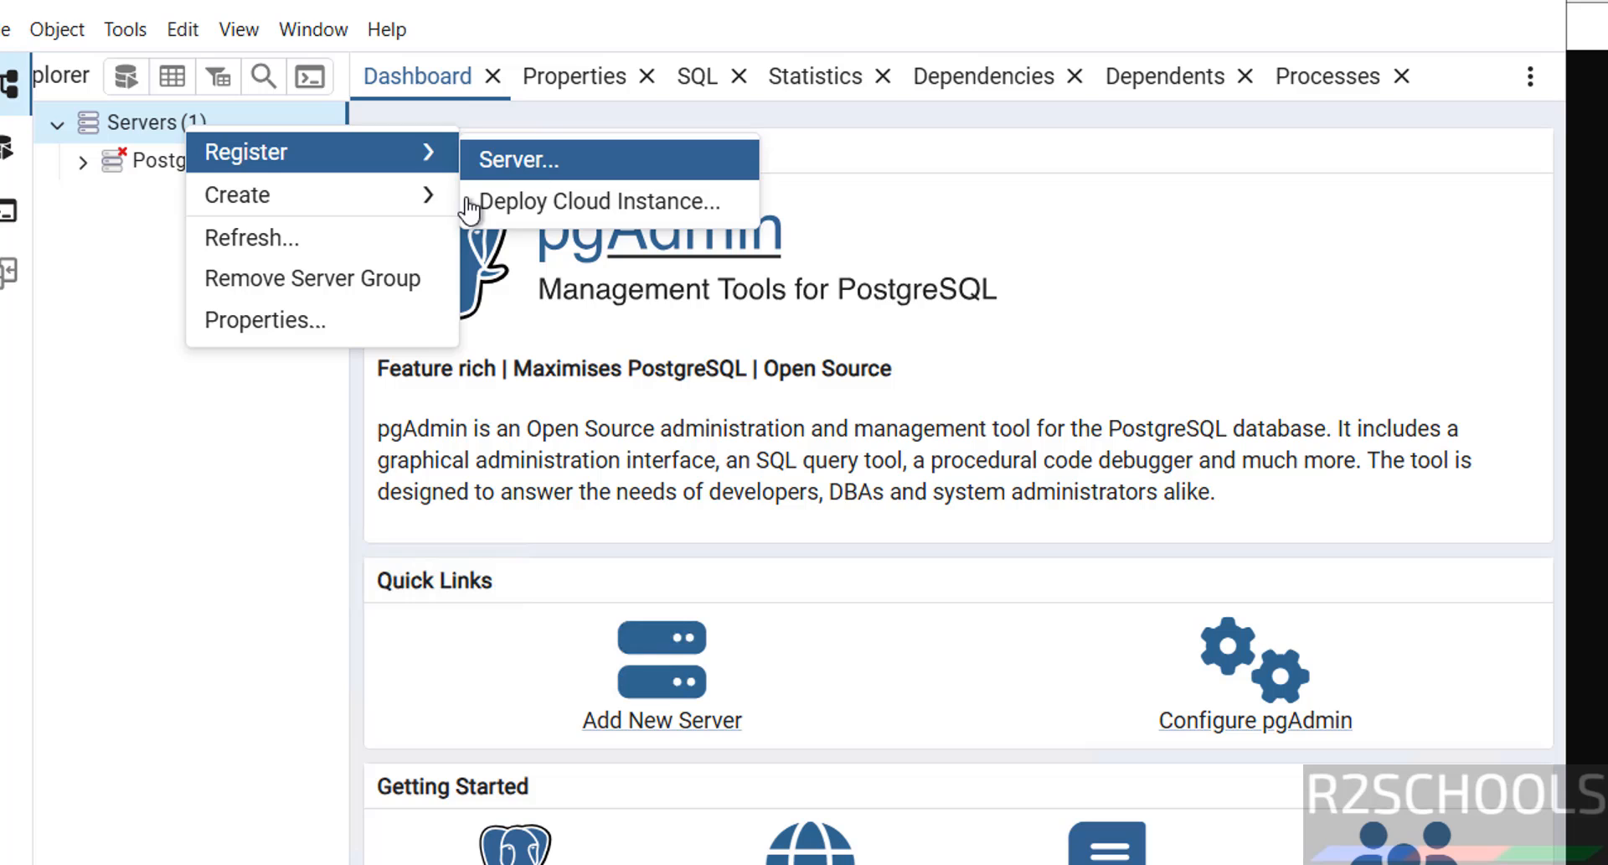
left_click(199, 402)
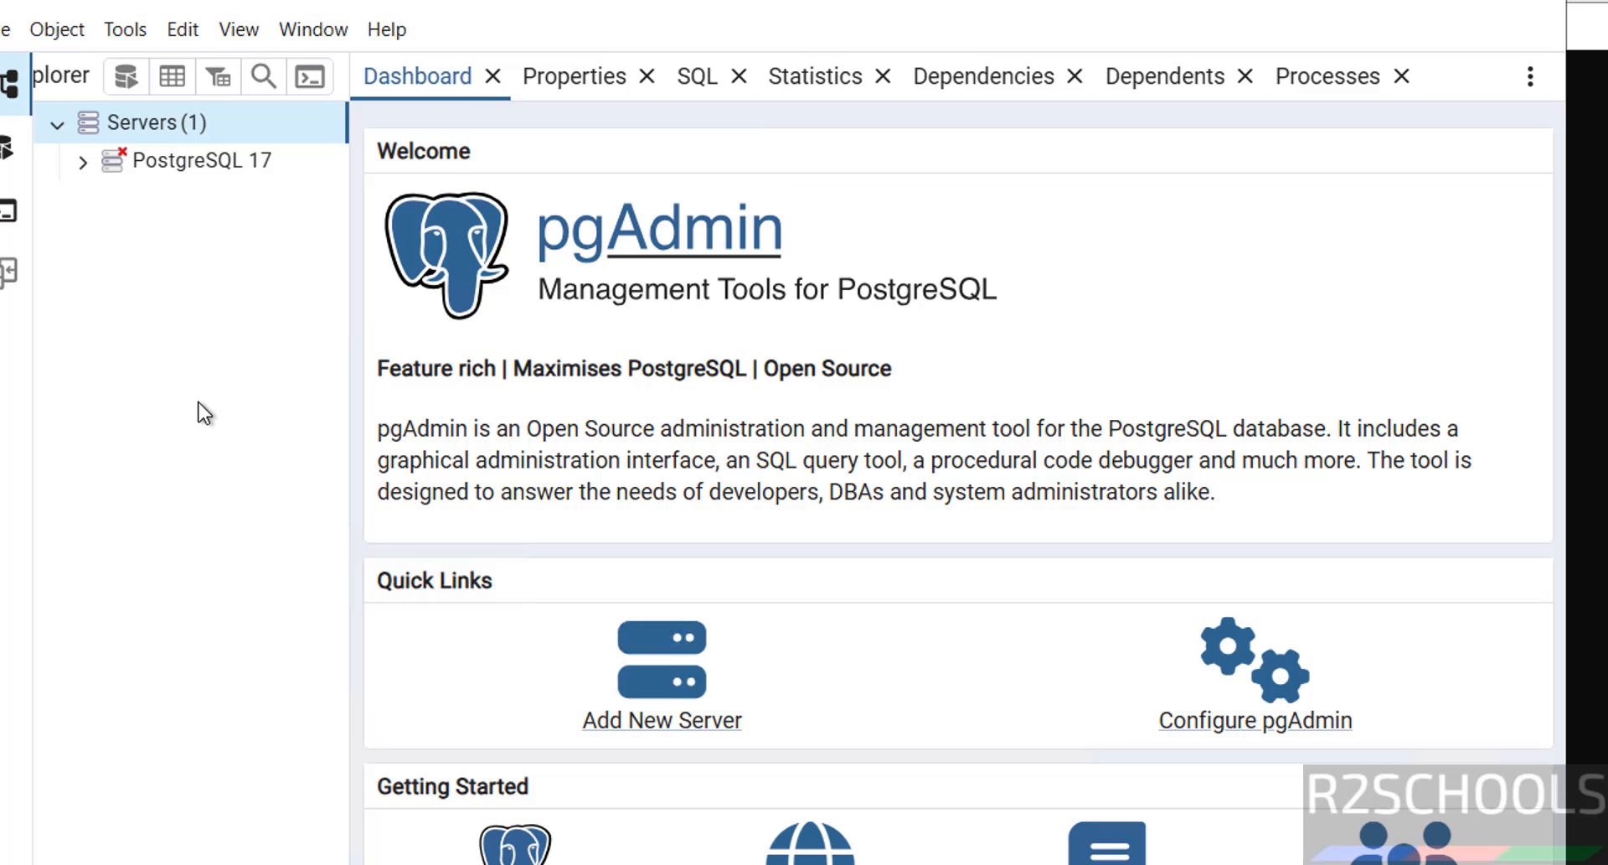
right_click(255, 160)
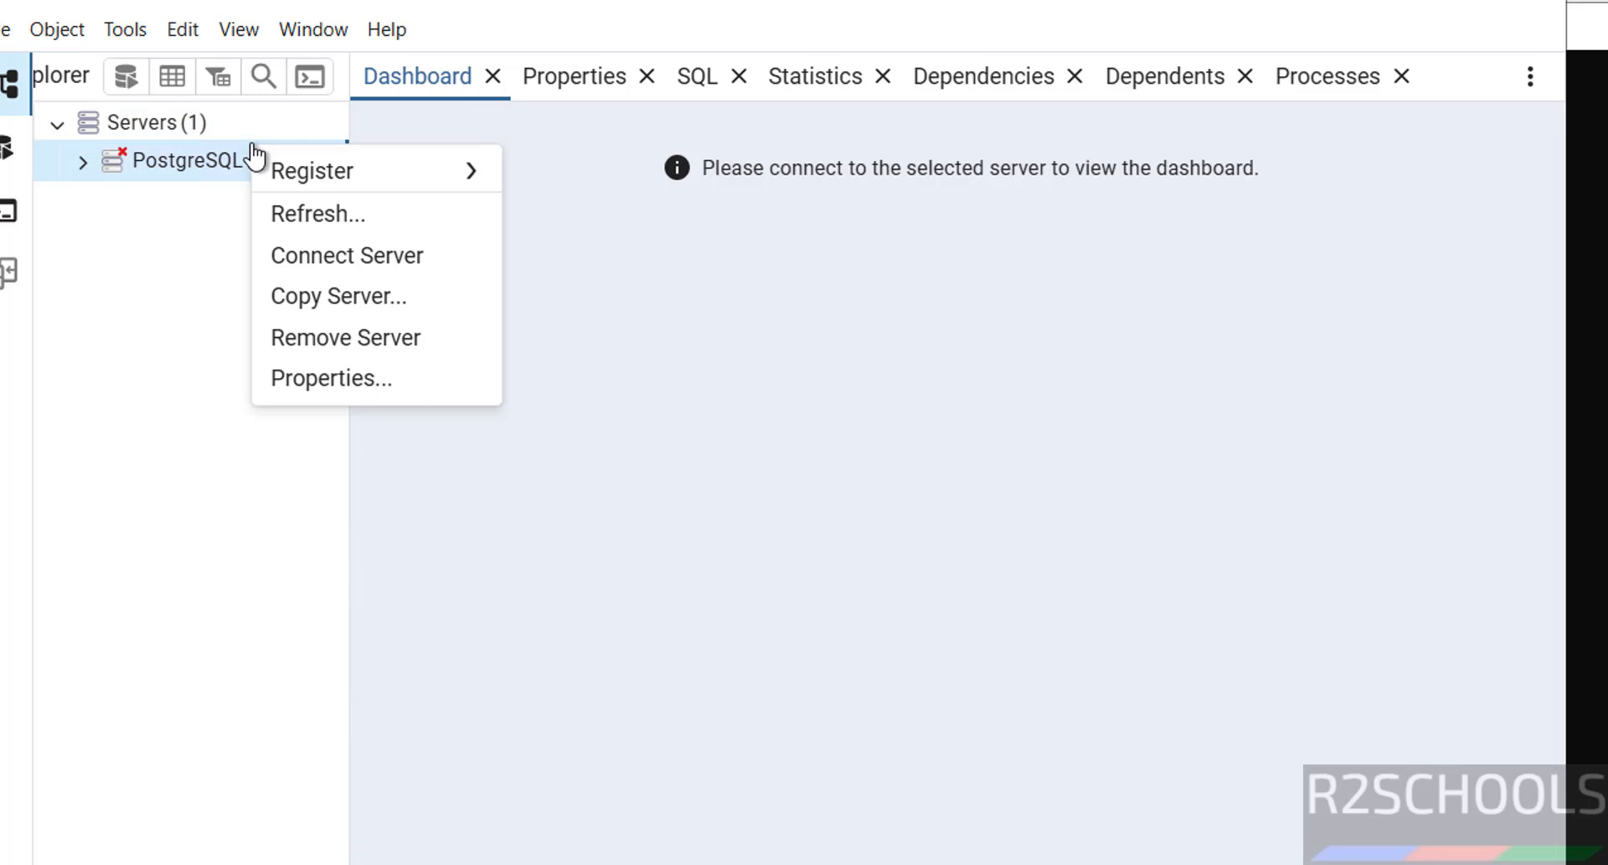
left_click(307, 255)
type("•••••••••")
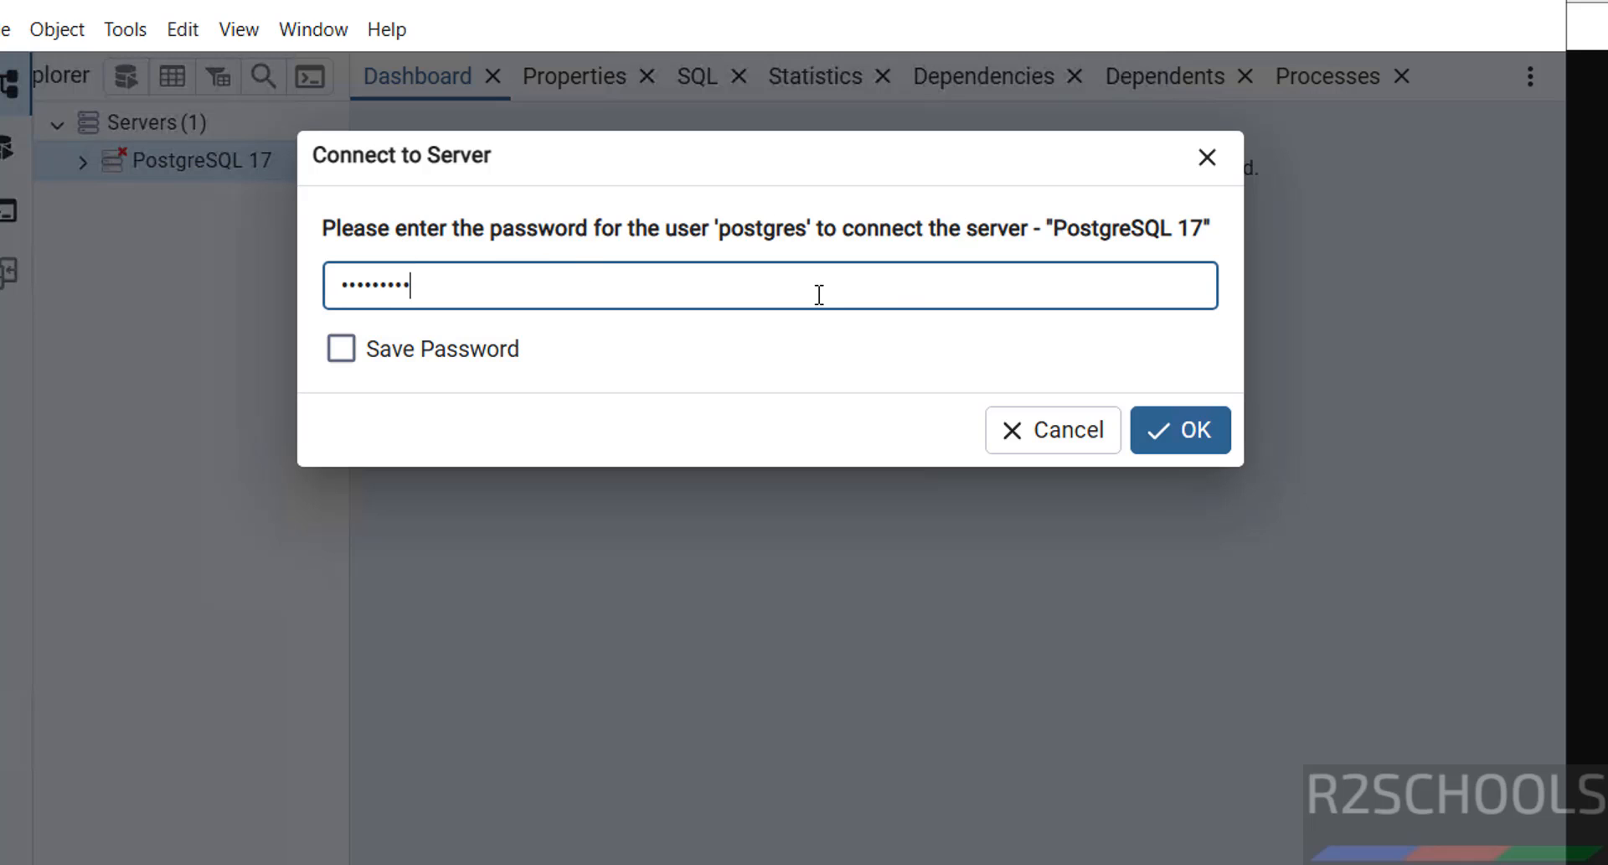
left_click(1203, 447)
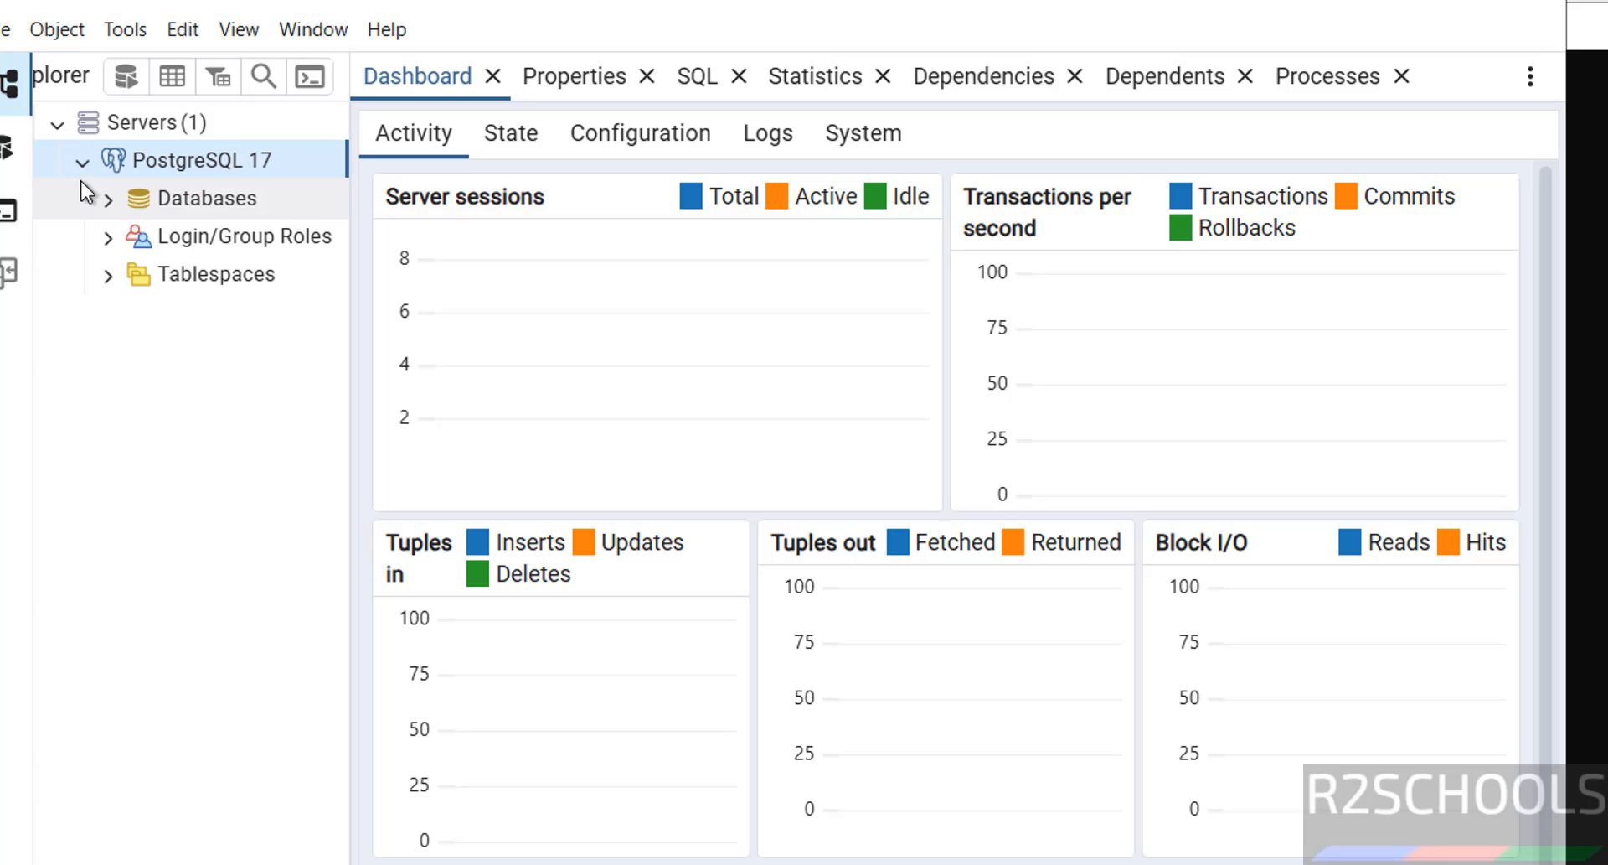
Step: Open a Query Tool on the bank database under PostgreSQL 17
left_click(109, 201)
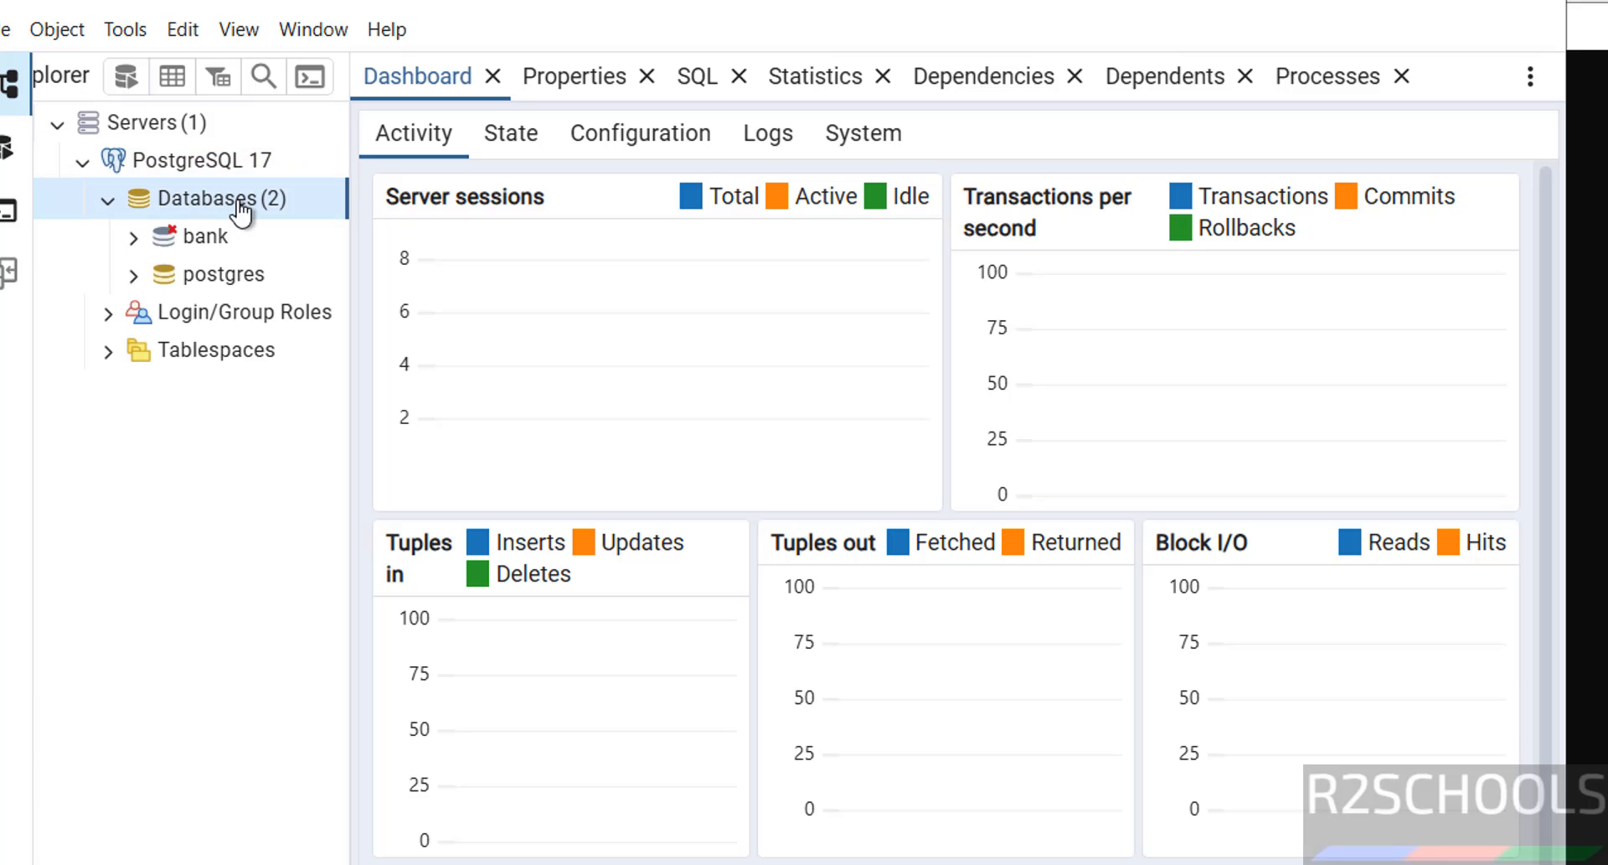
right_click(205, 242)
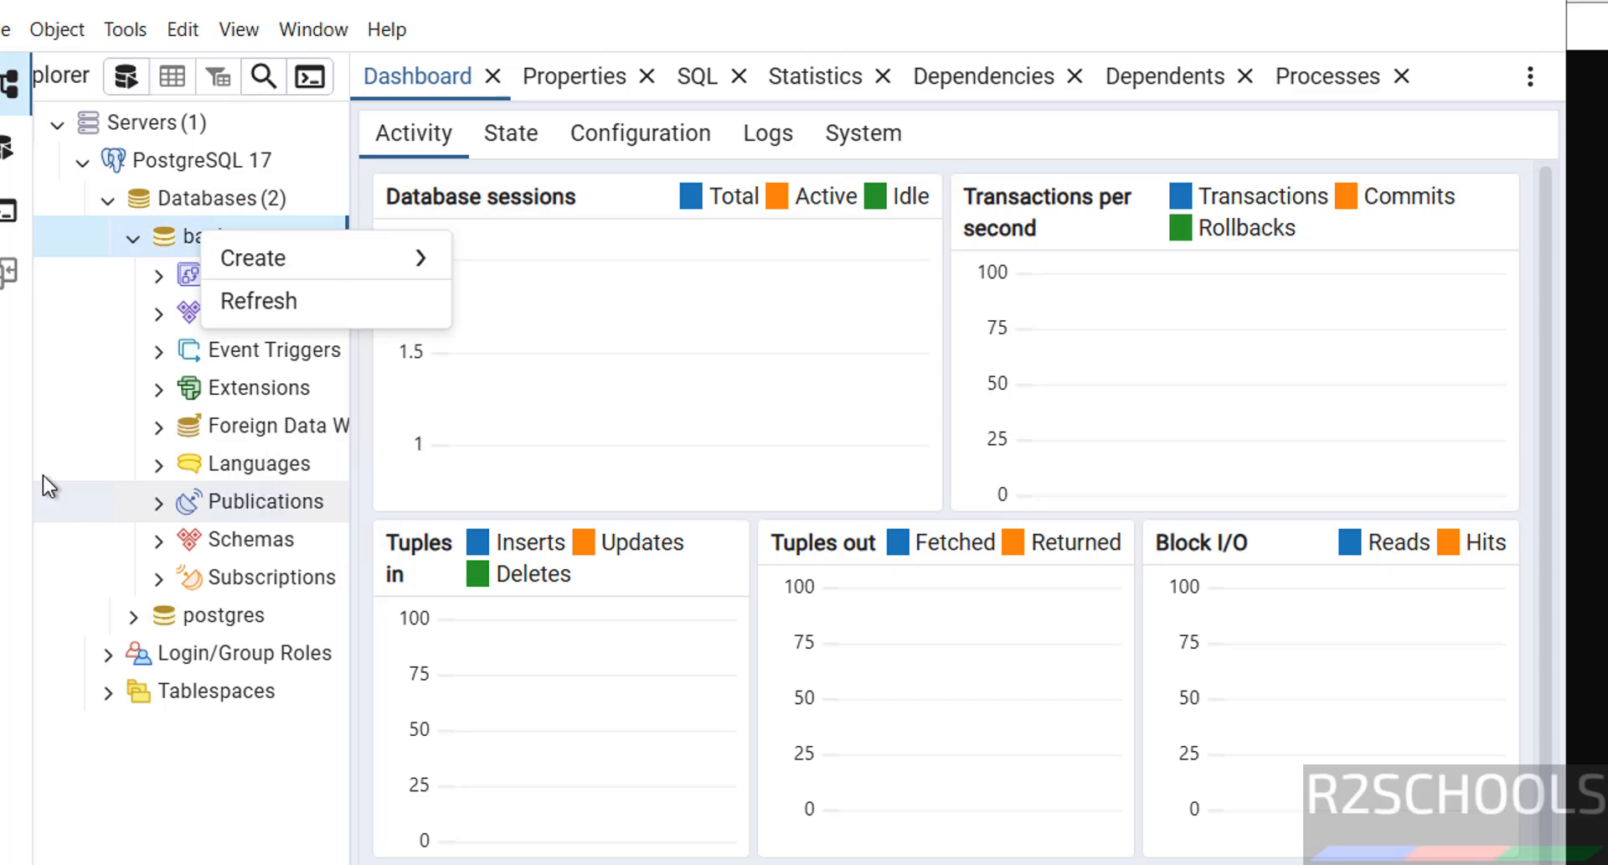
right_click(172, 237)
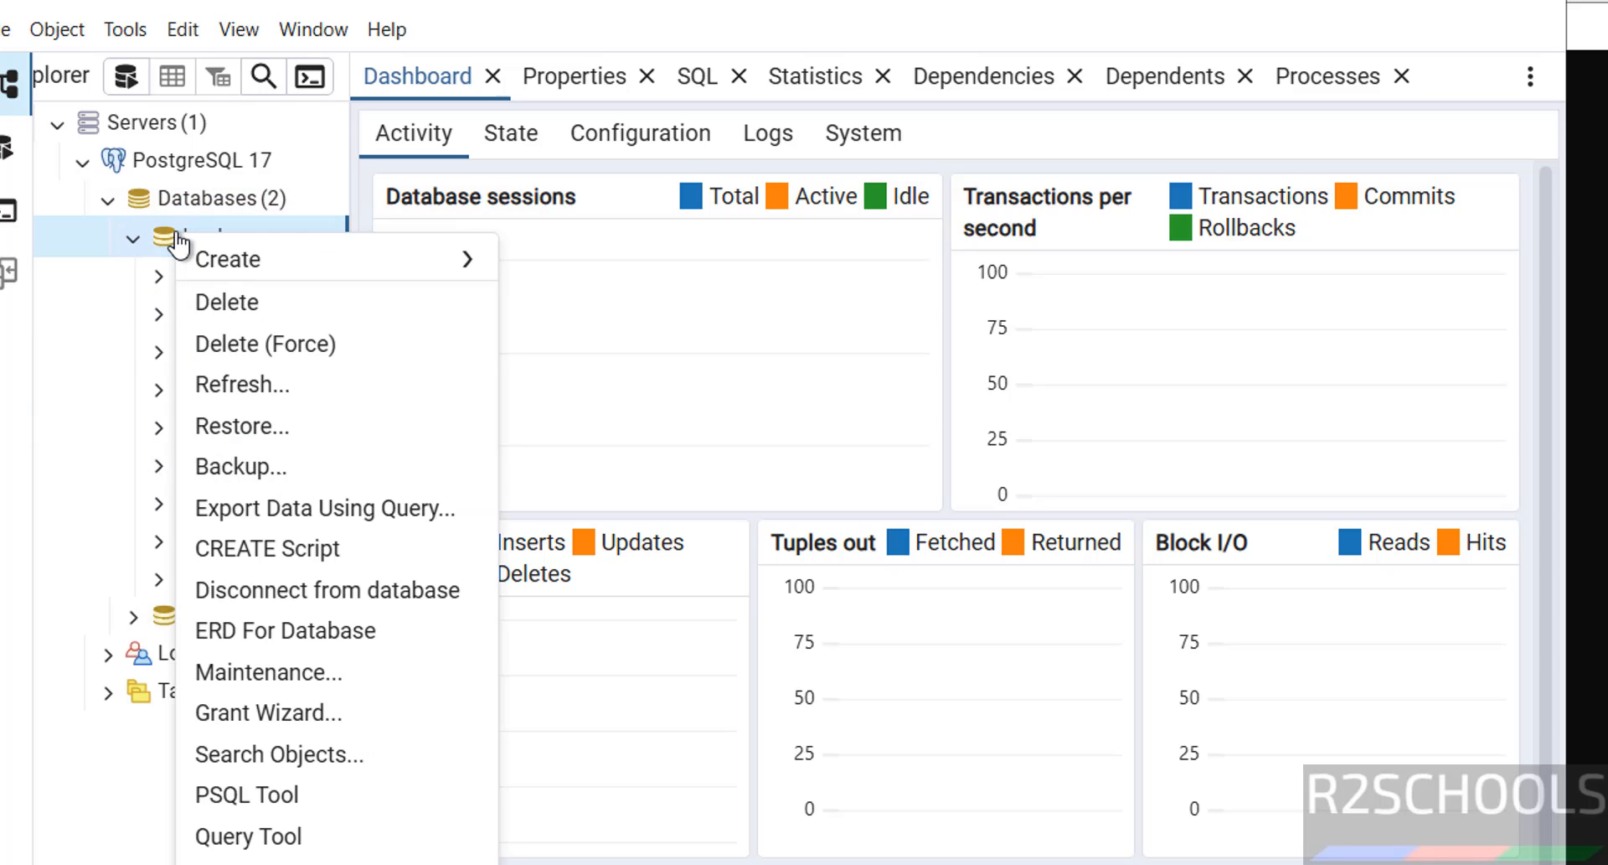
left_click(283, 834)
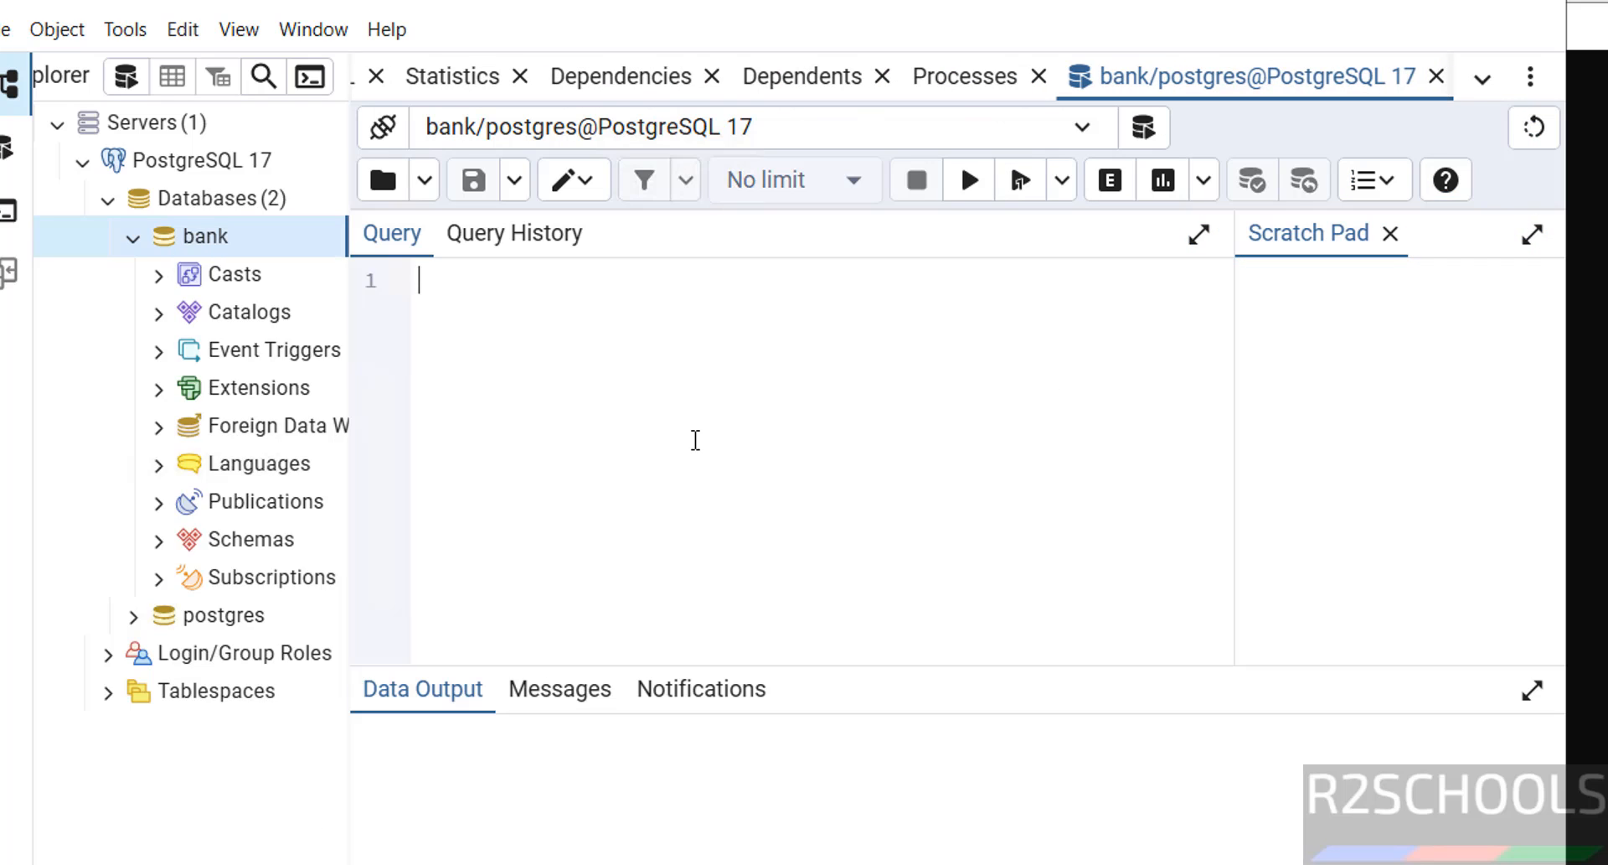
left_click(1405, 2)
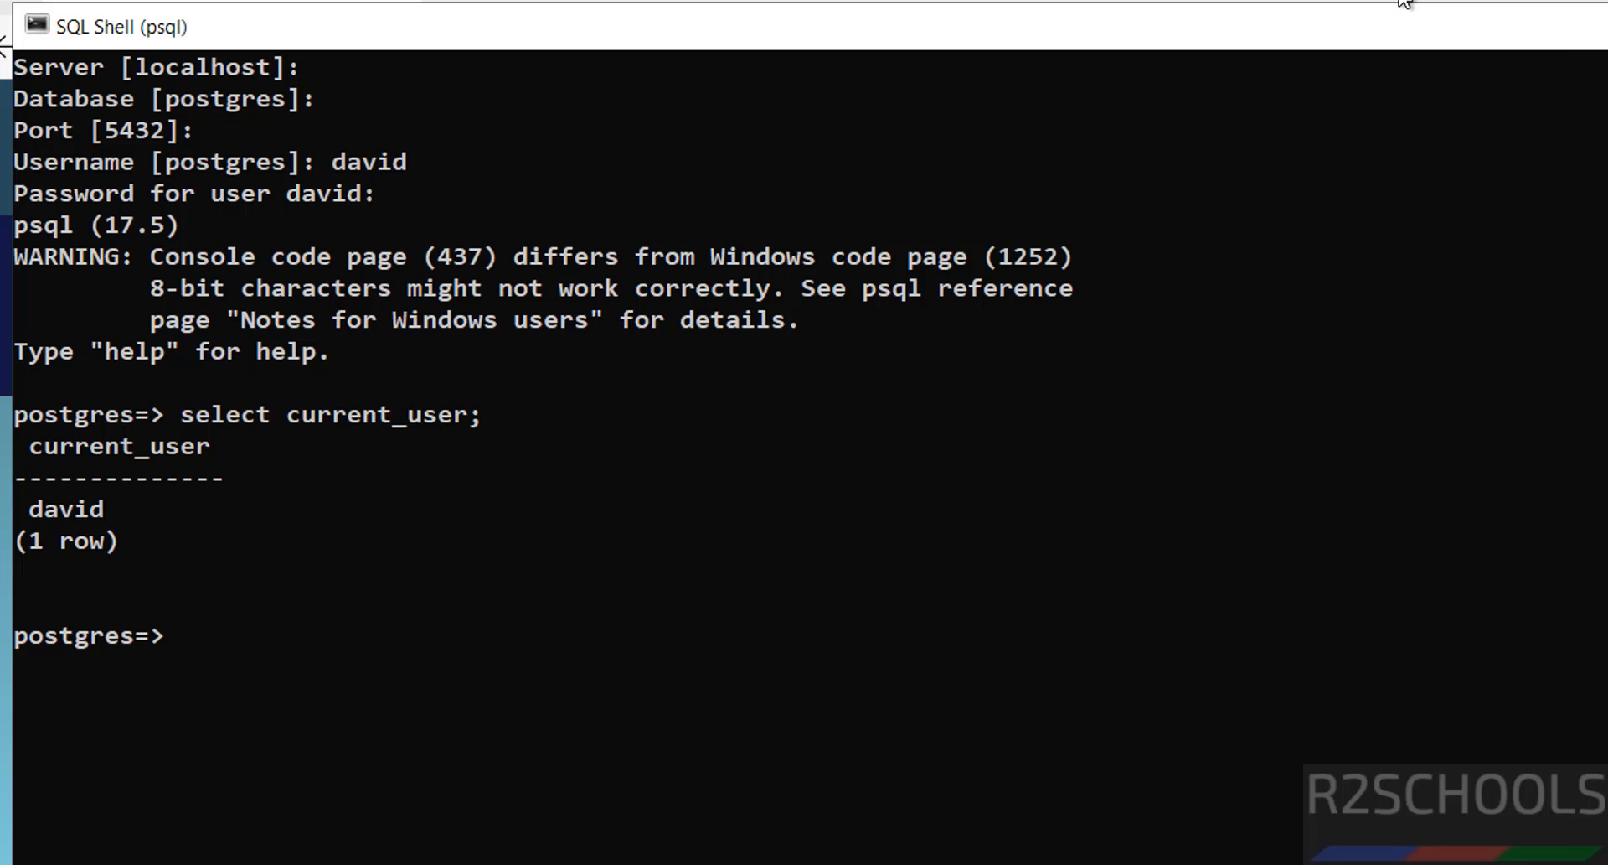
left_click(1405, 2)
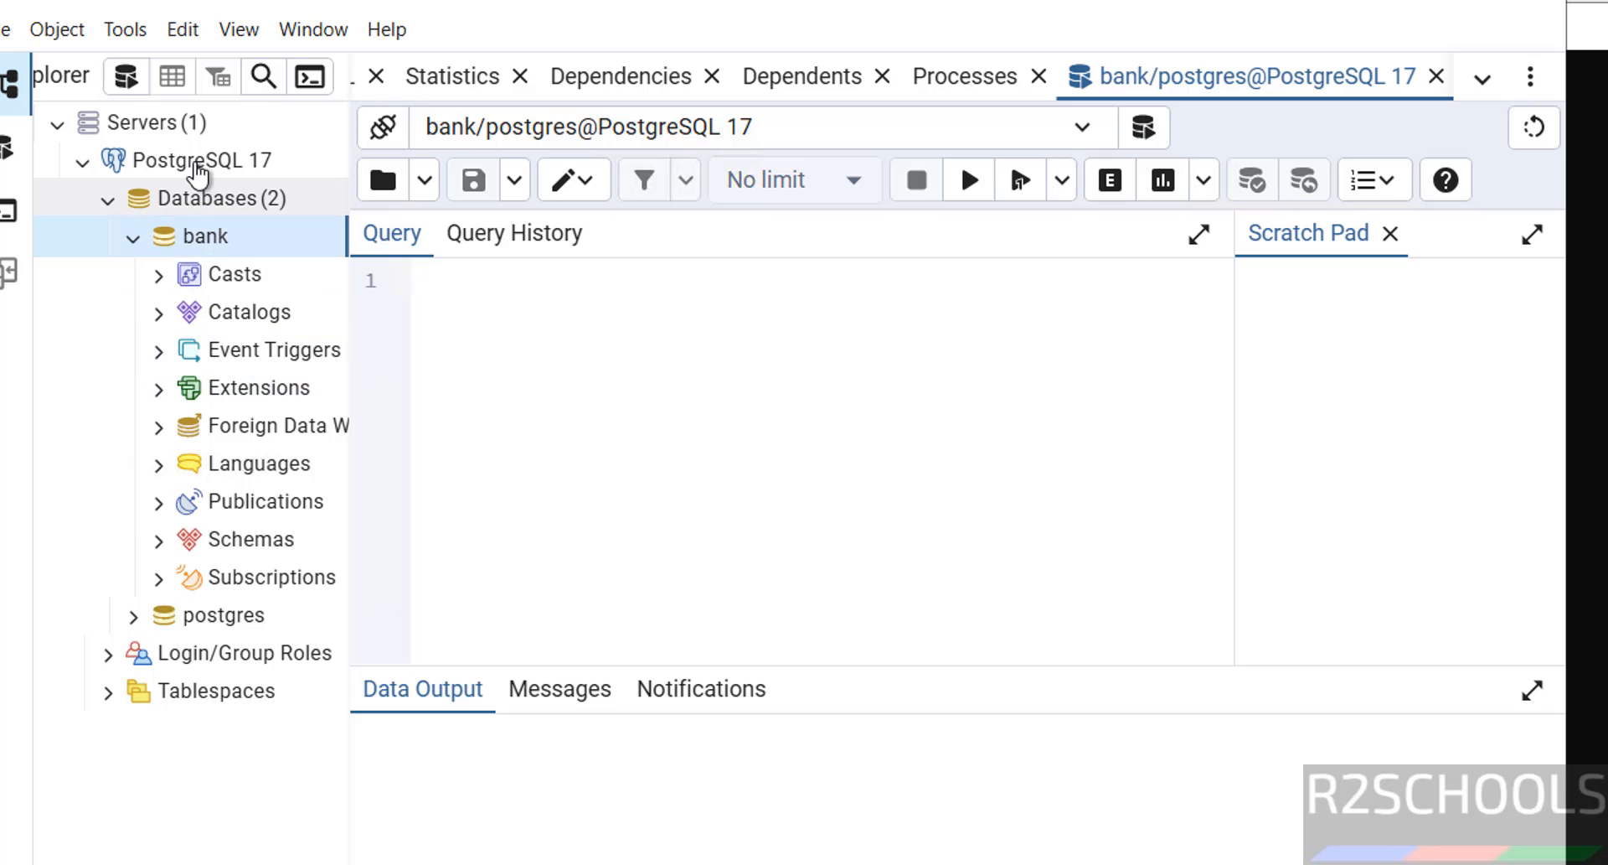
Step: Start registering a new server named davidconnection
right_click(193, 164)
mouse_move(243, 189)
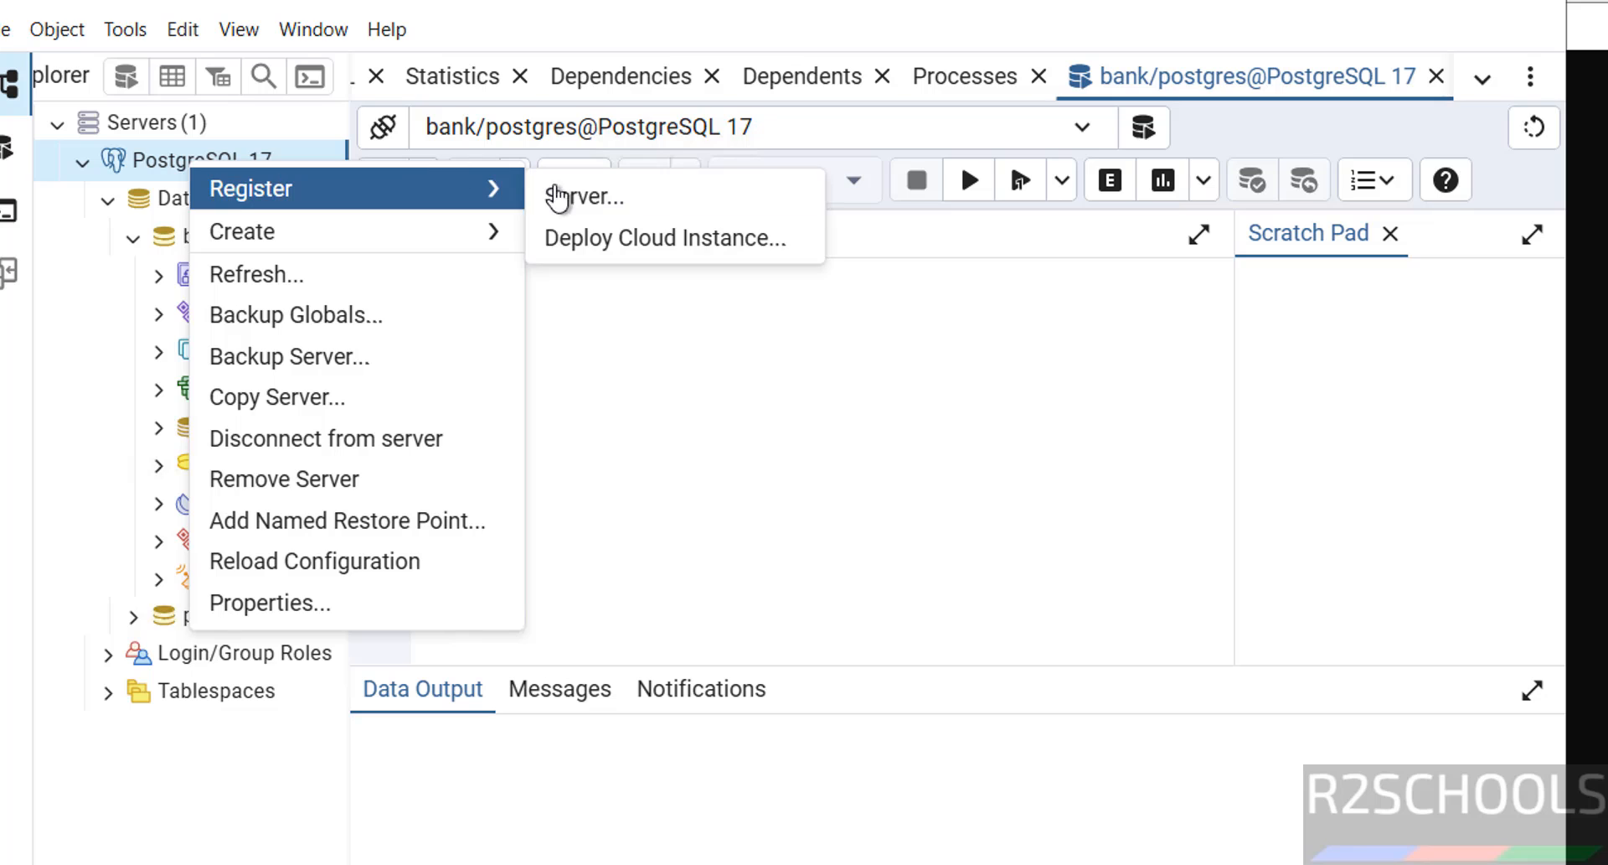
left_click(584, 199)
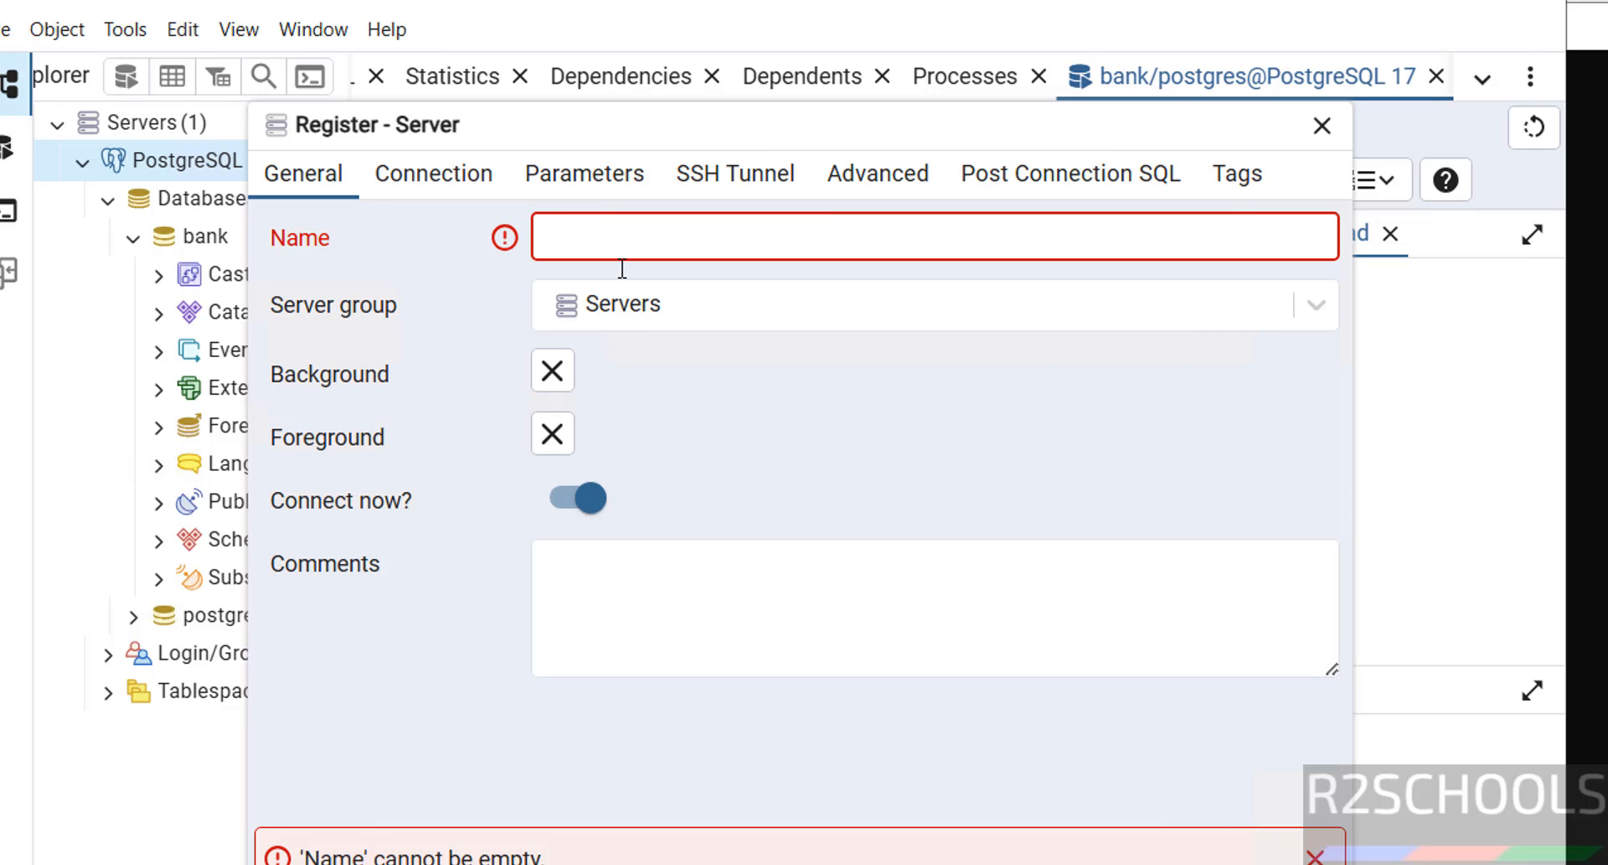
type("davi")
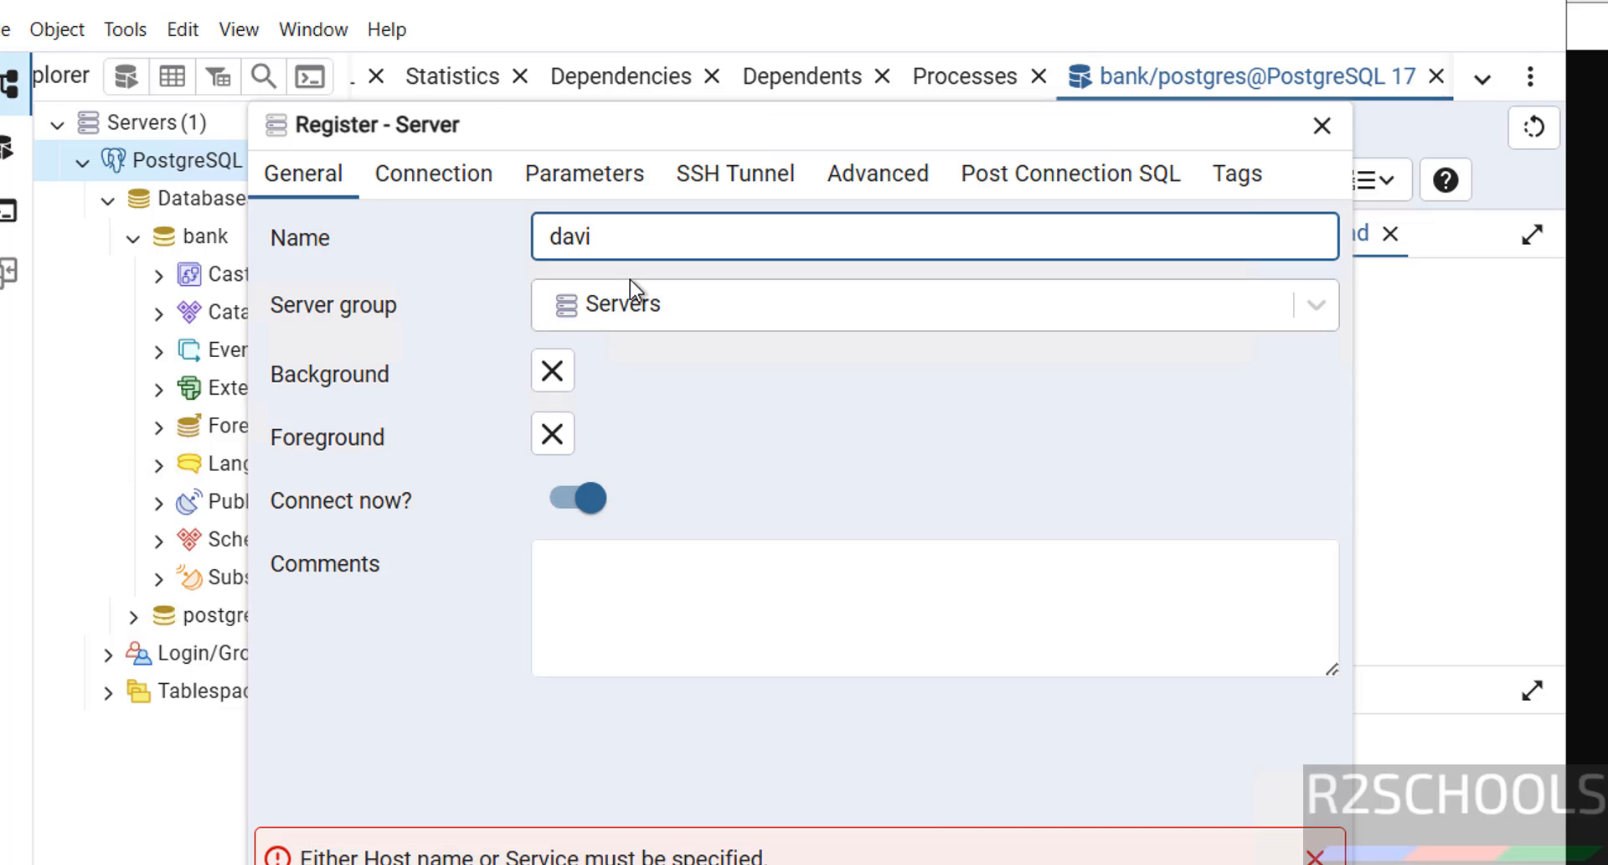
type("dconnection")
key("Tab")
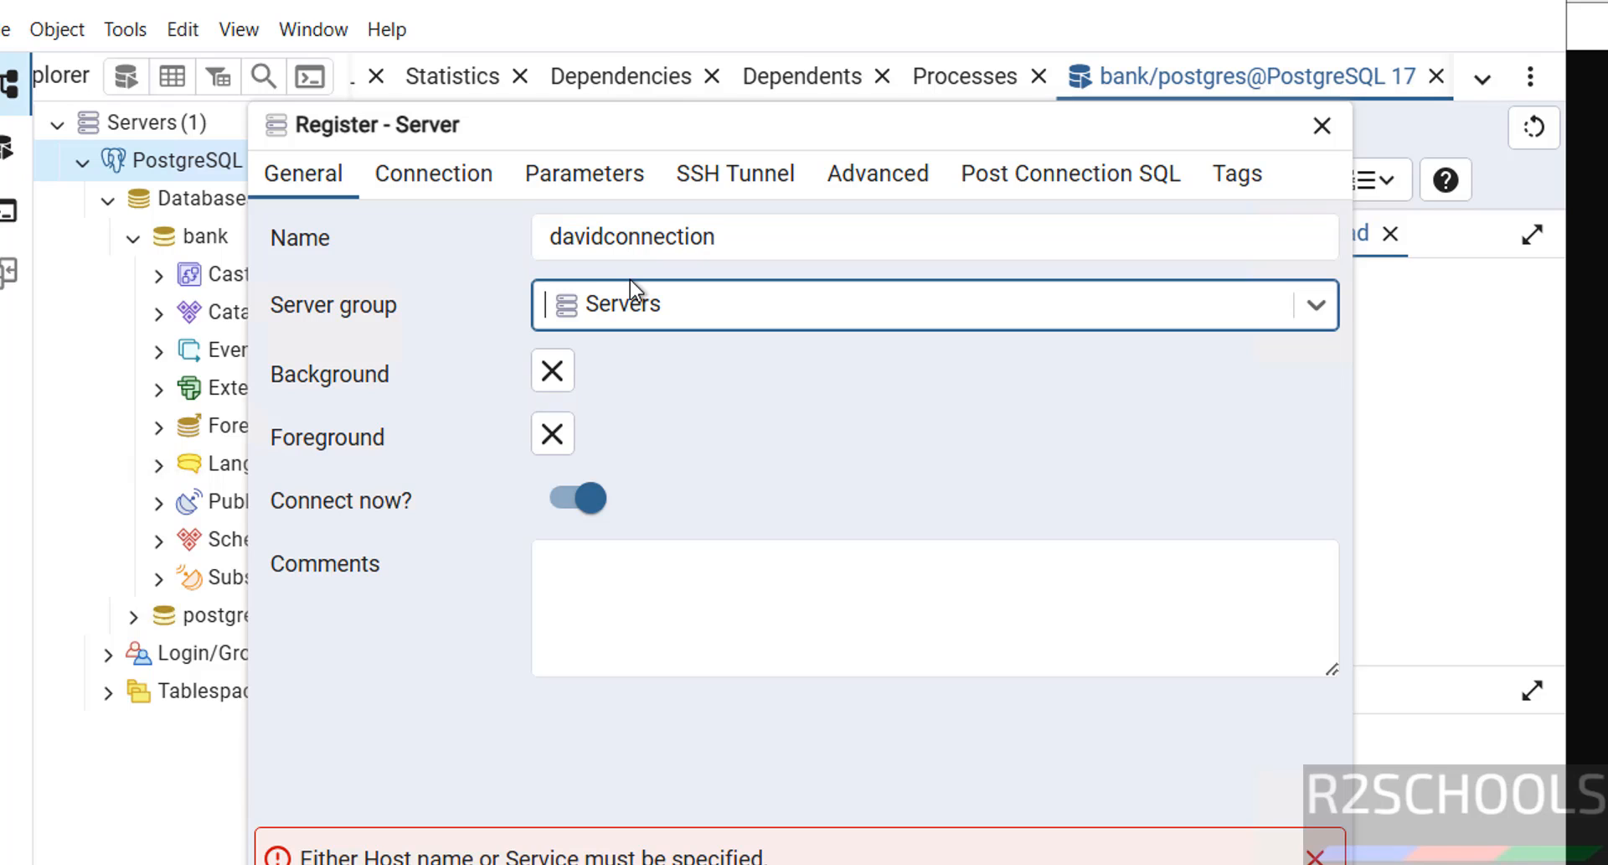
Step: Set the connection to host localhost, username david with his password, and save
left_click(438, 178)
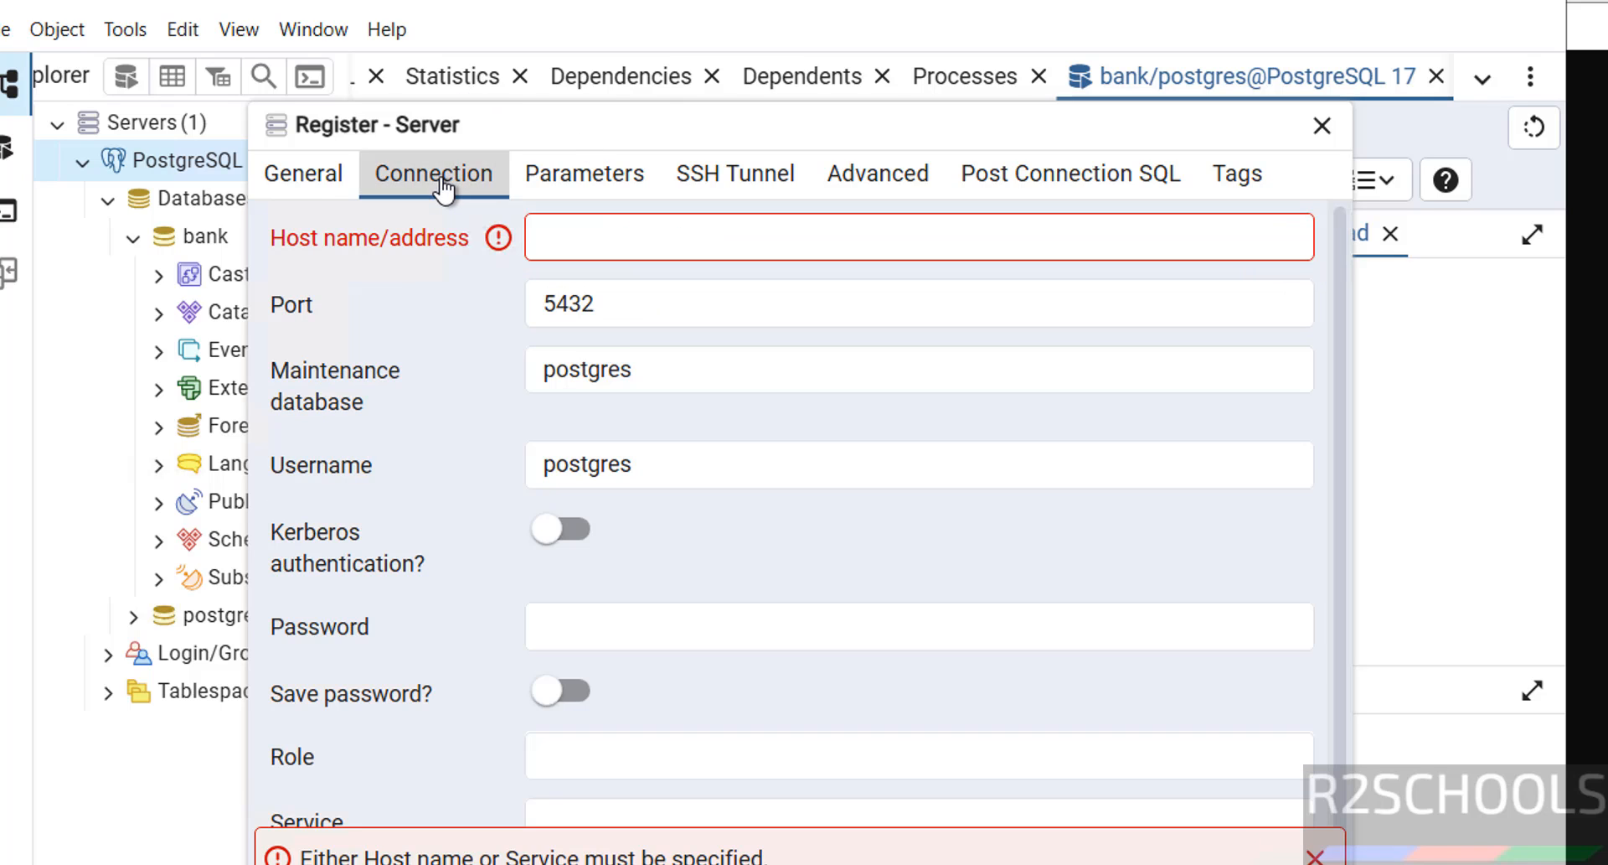
left_click(566, 225)
type("localhost")
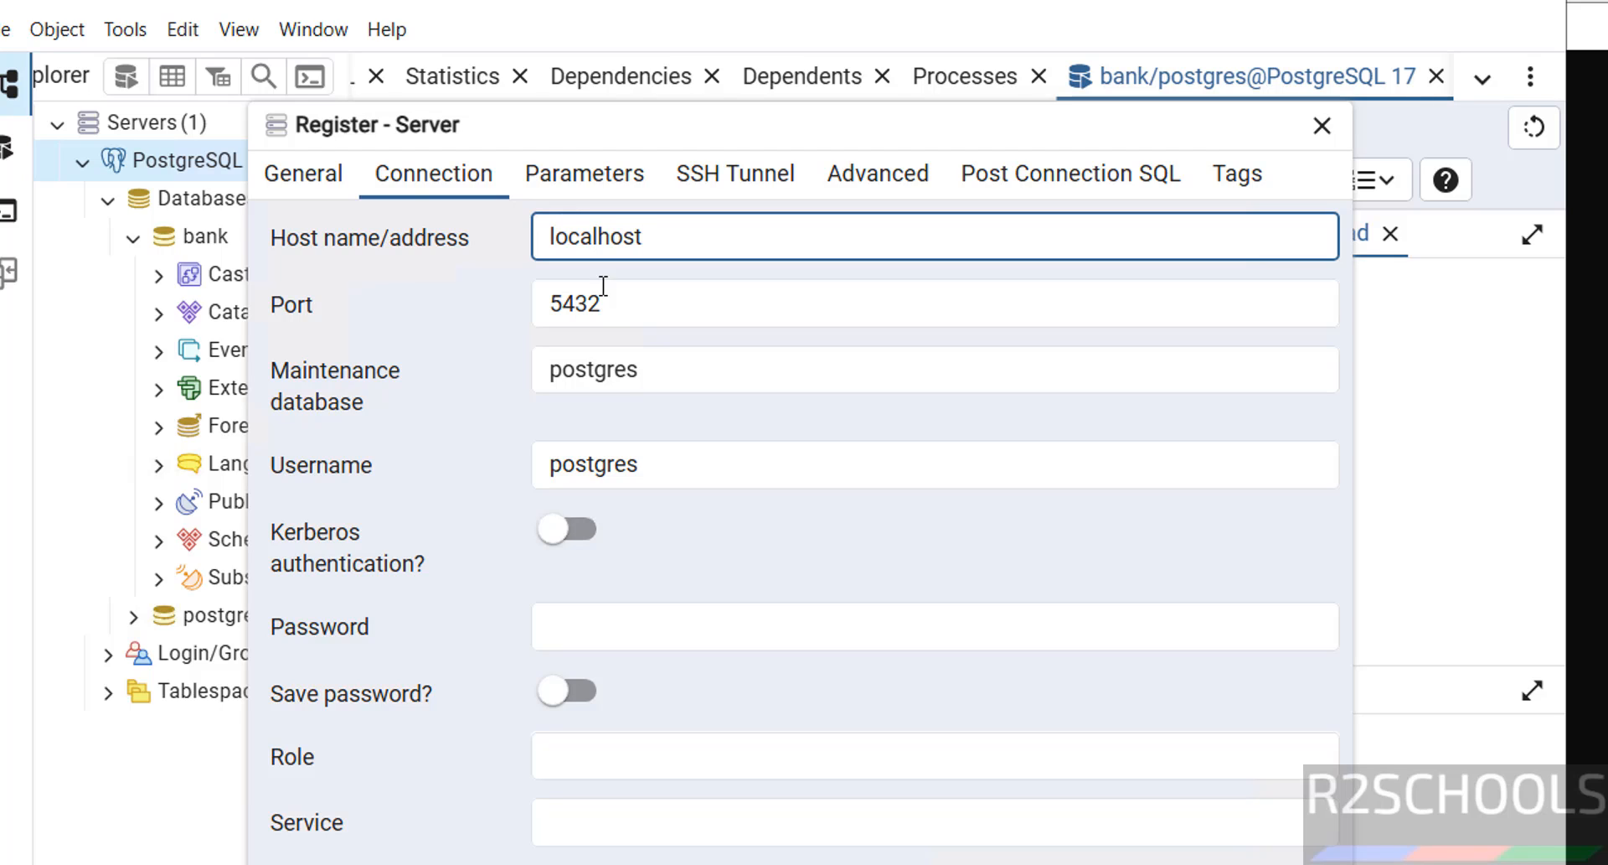
left_click_drag(714, 453, 450, 460)
type("david")
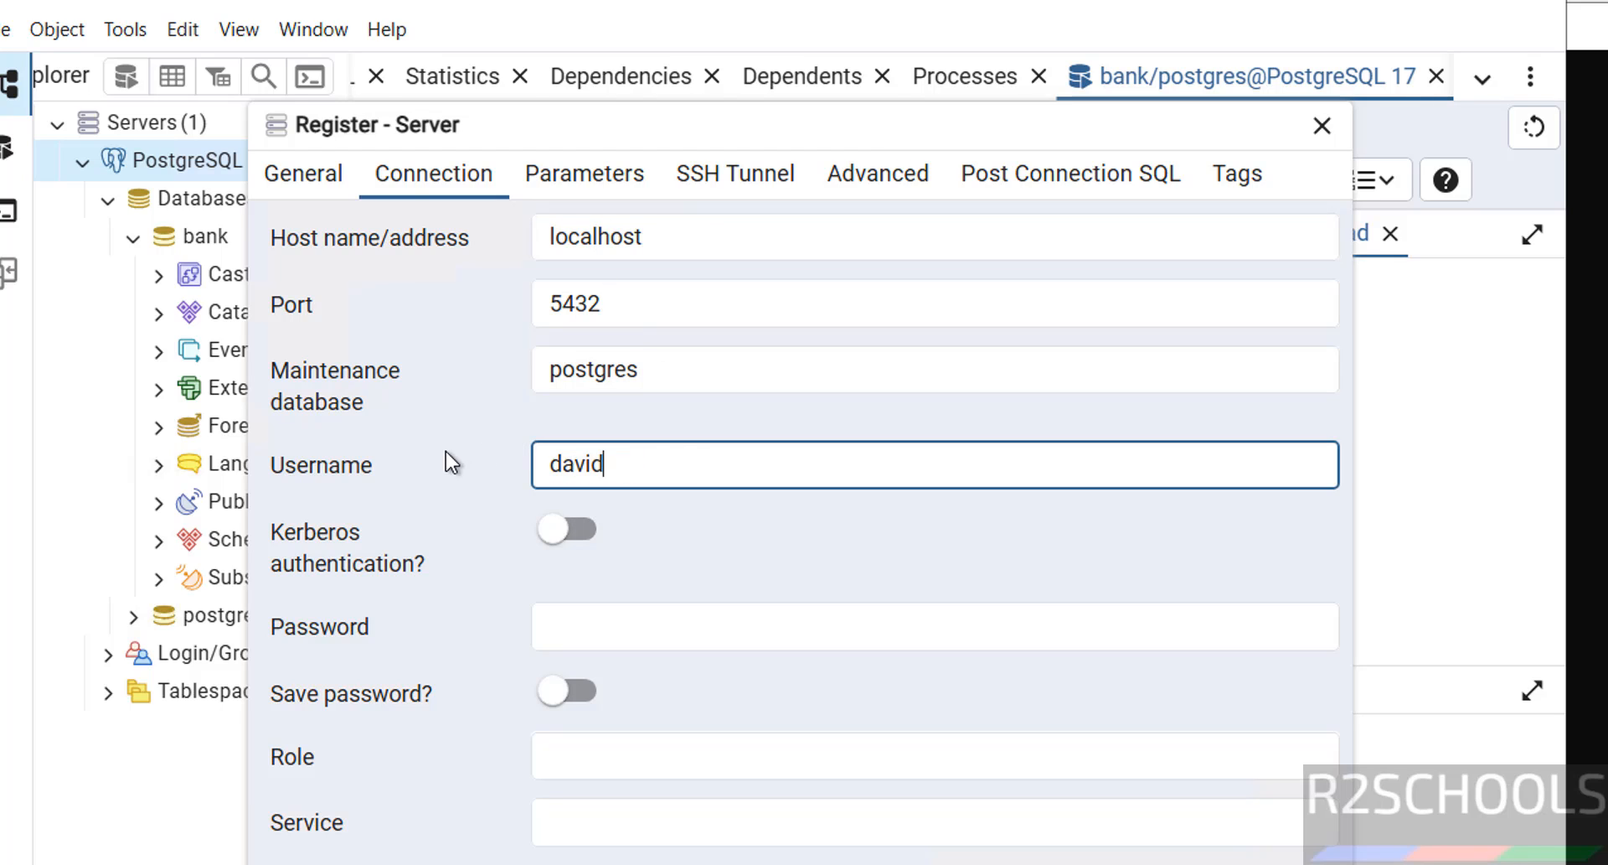
left_click(599, 640)
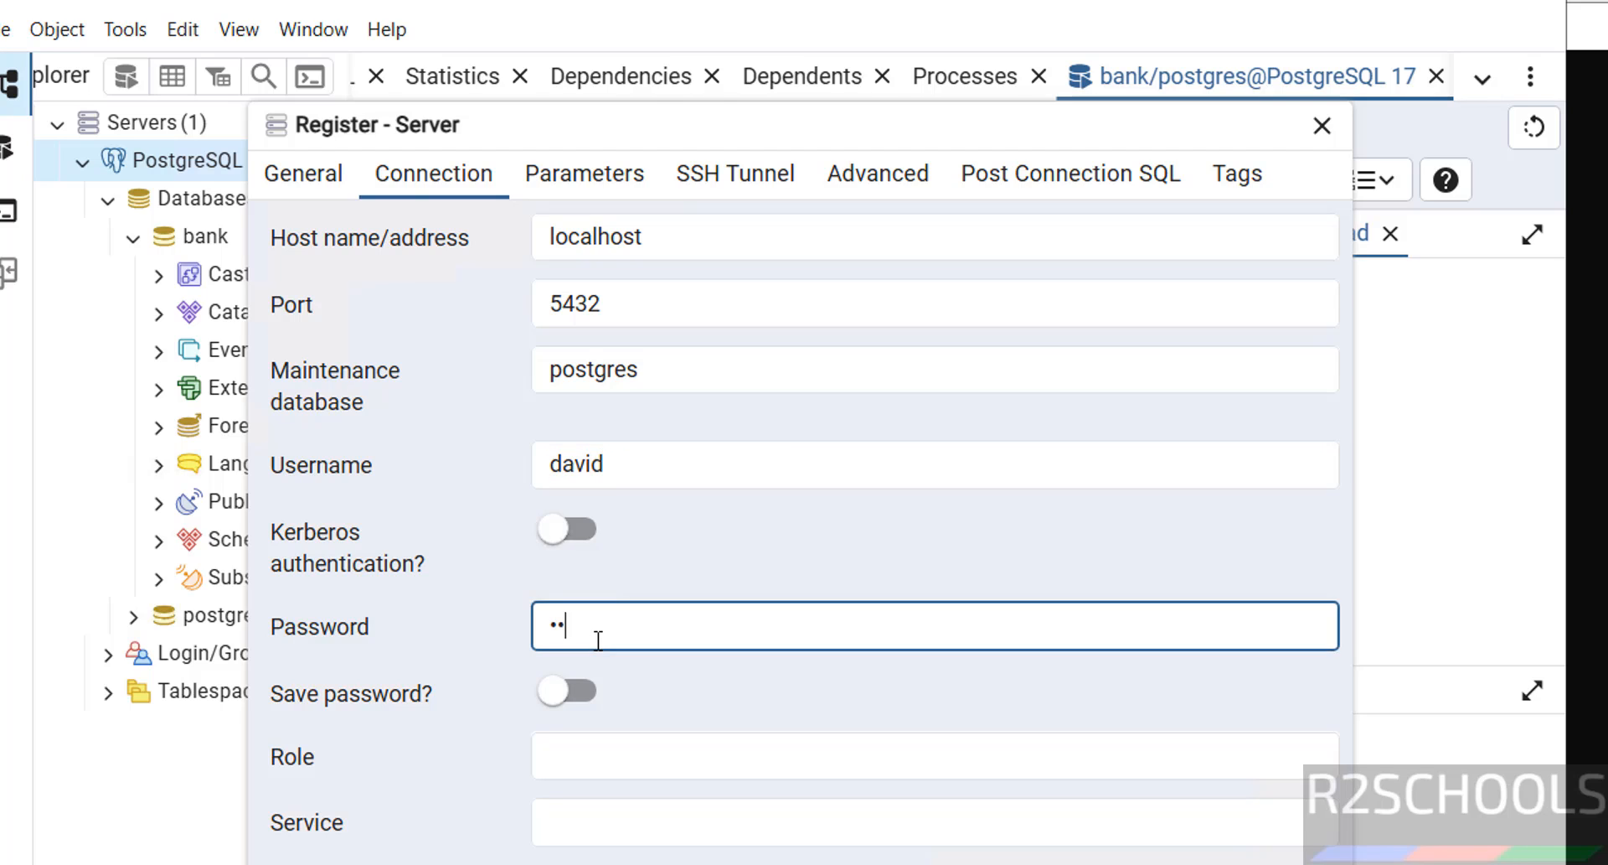
left_click(1290, 863)
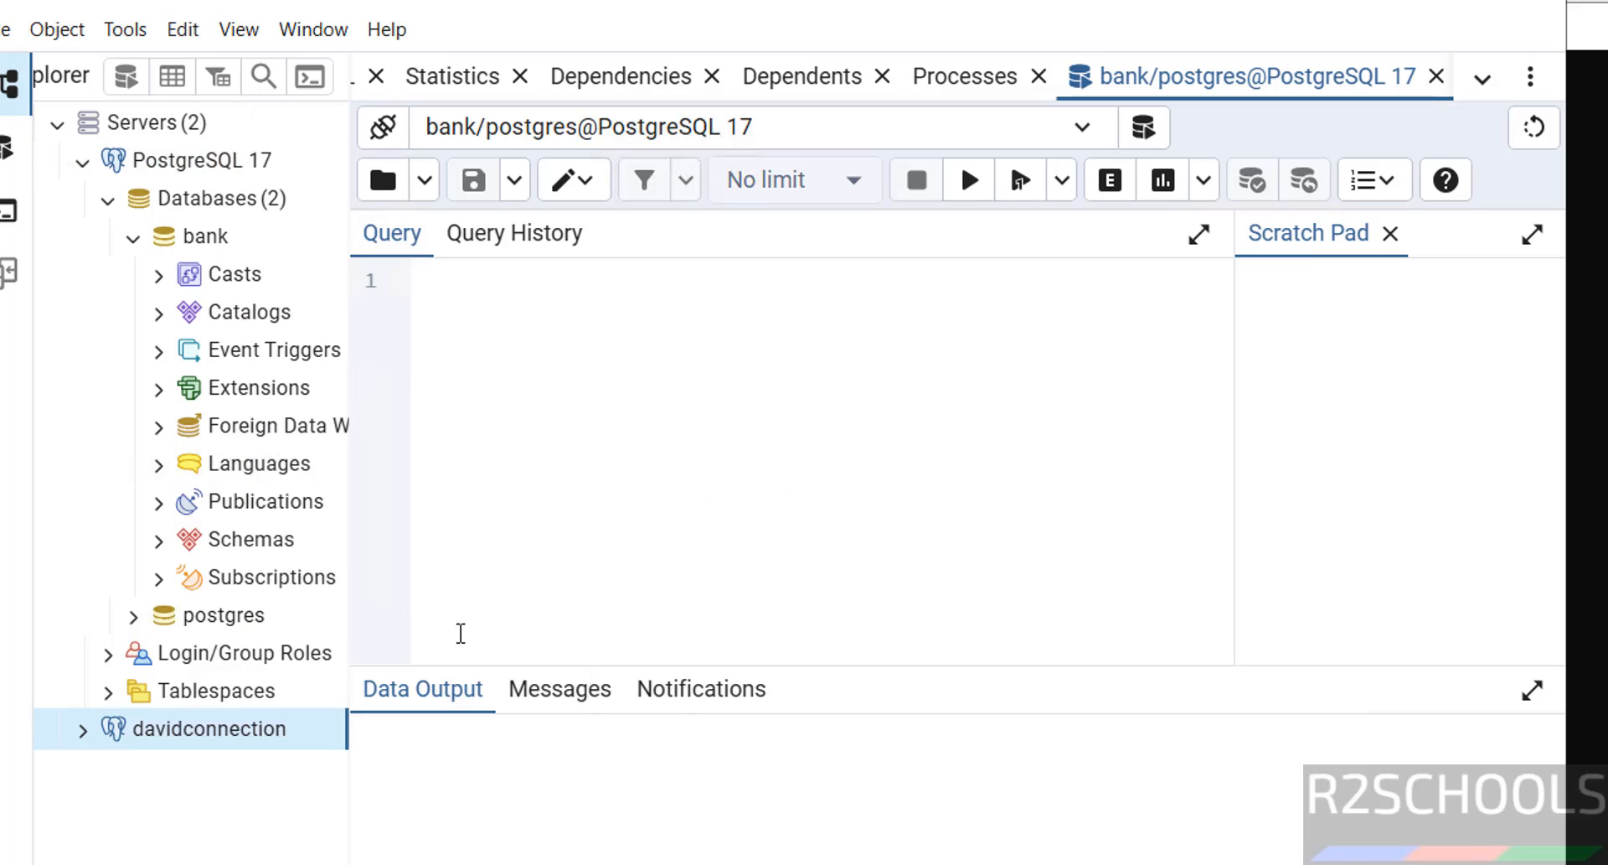
Step: Expand davidconnection and its Databases node to reveal bank and postgres
left_click(84, 730)
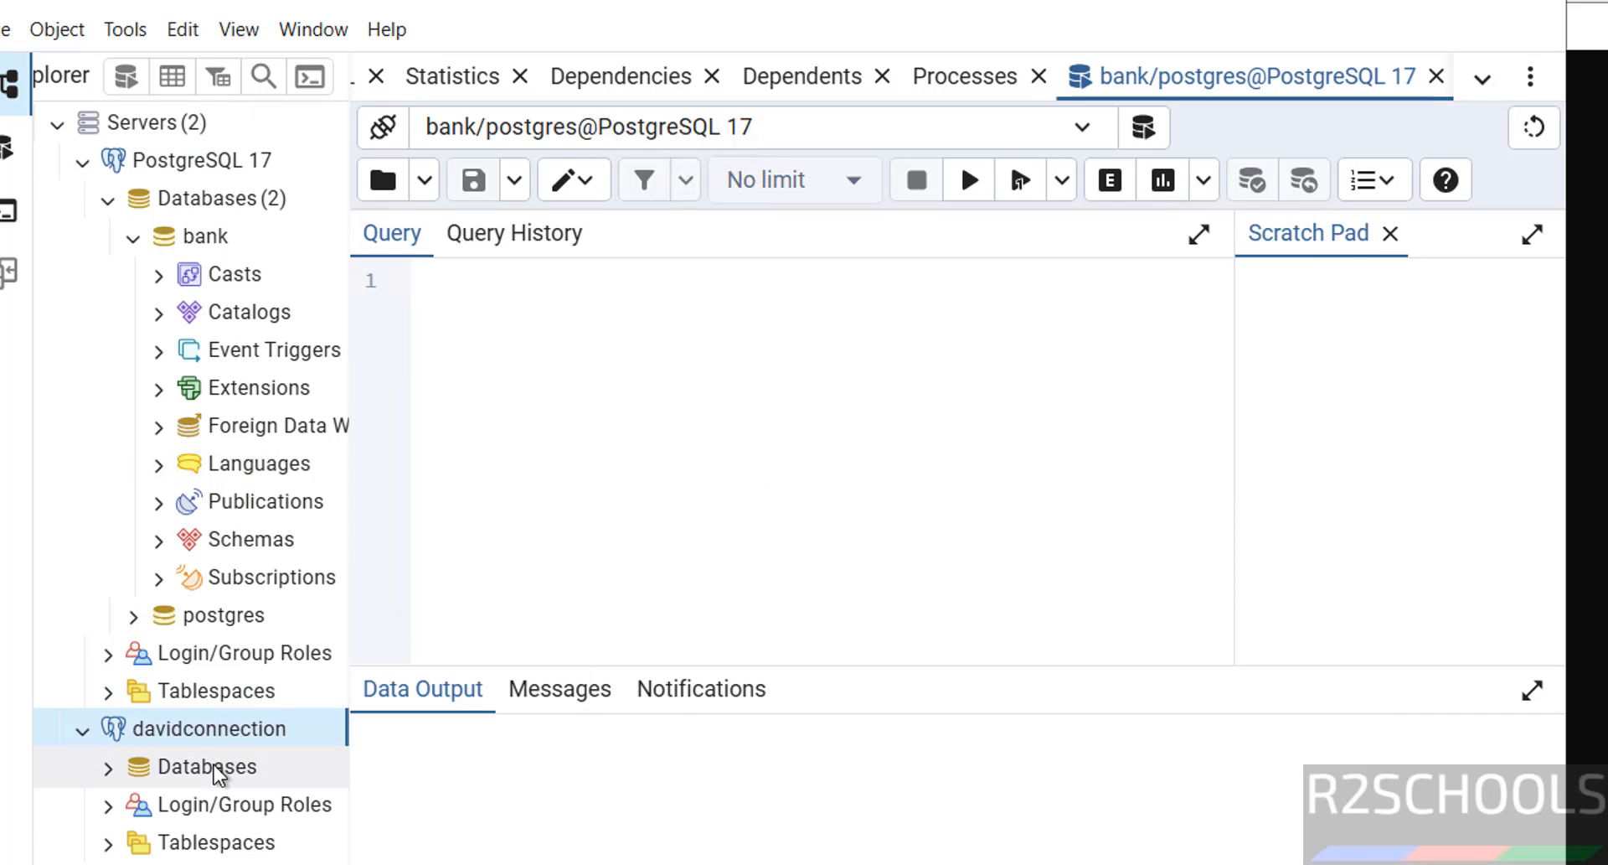
left_click(103, 768)
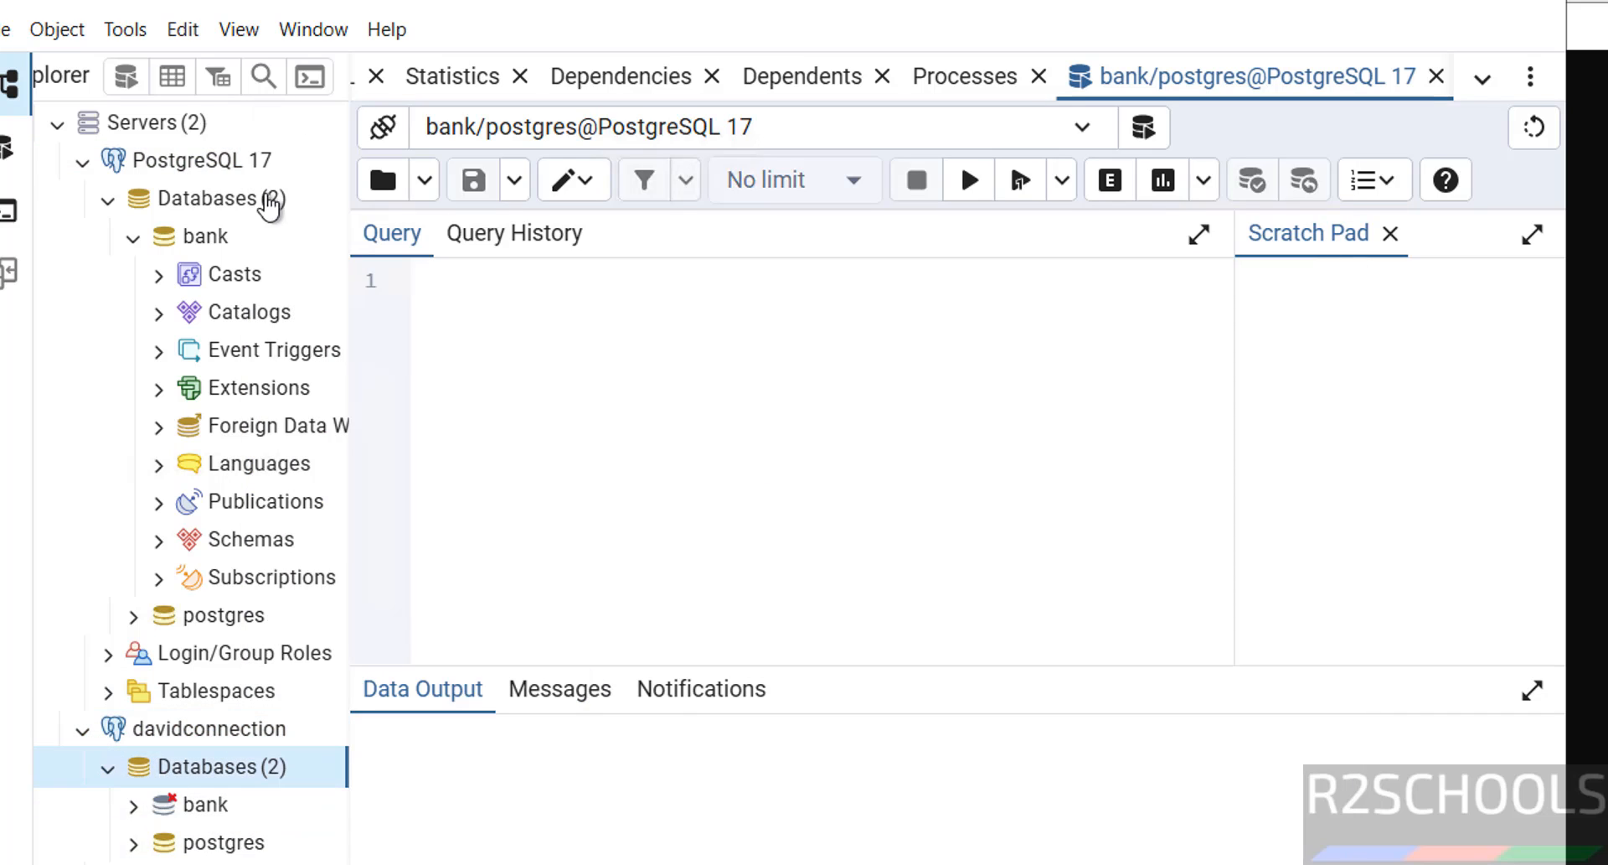
right_click(203, 205)
mouse_move(242, 223)
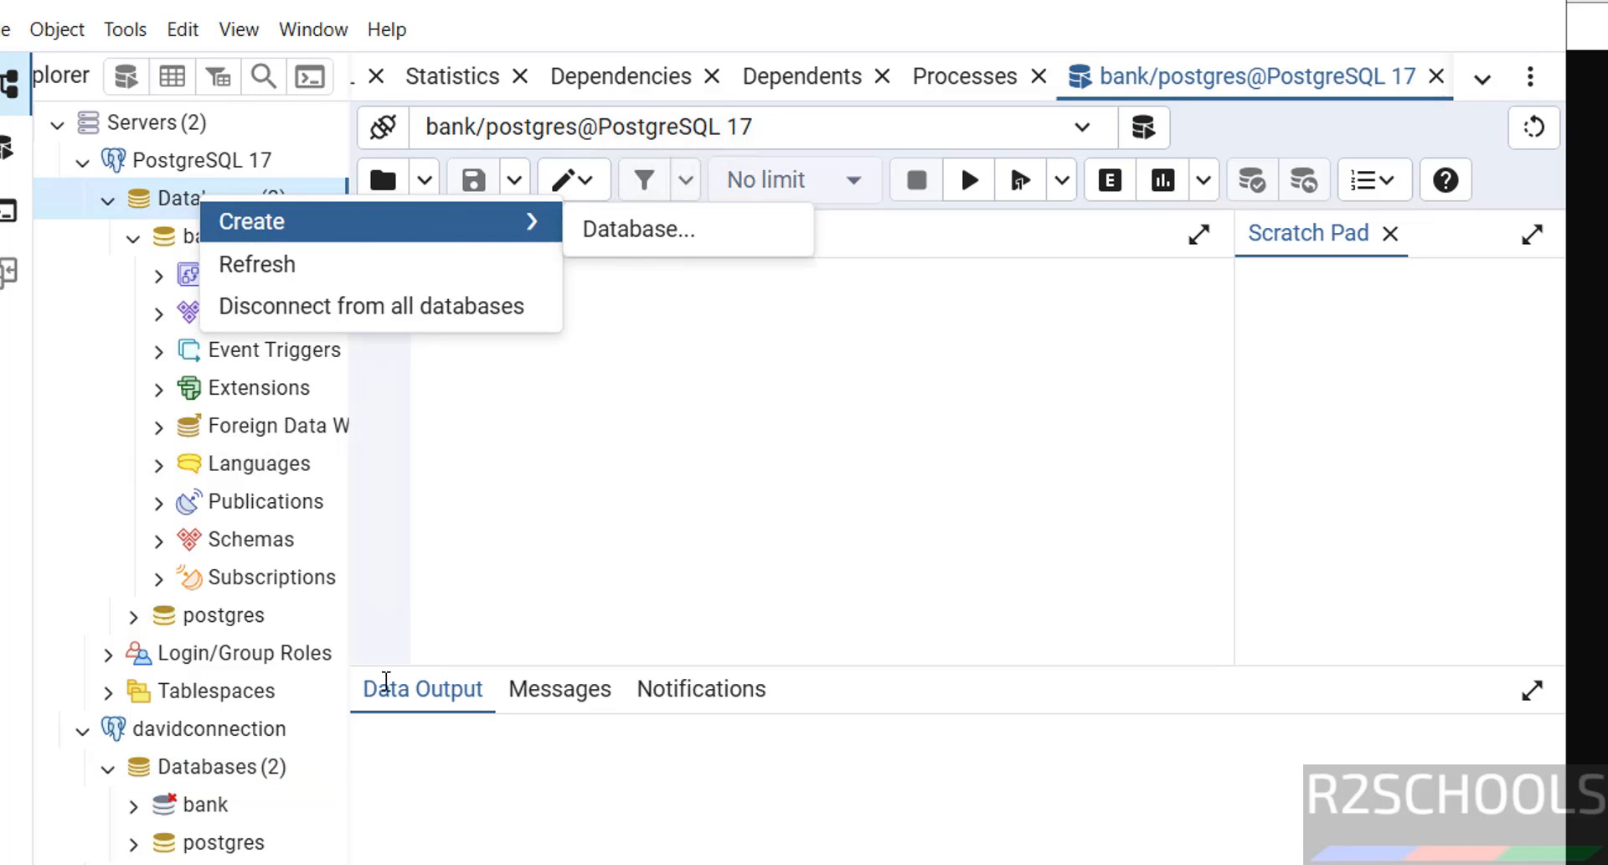
left_click(118, 657)
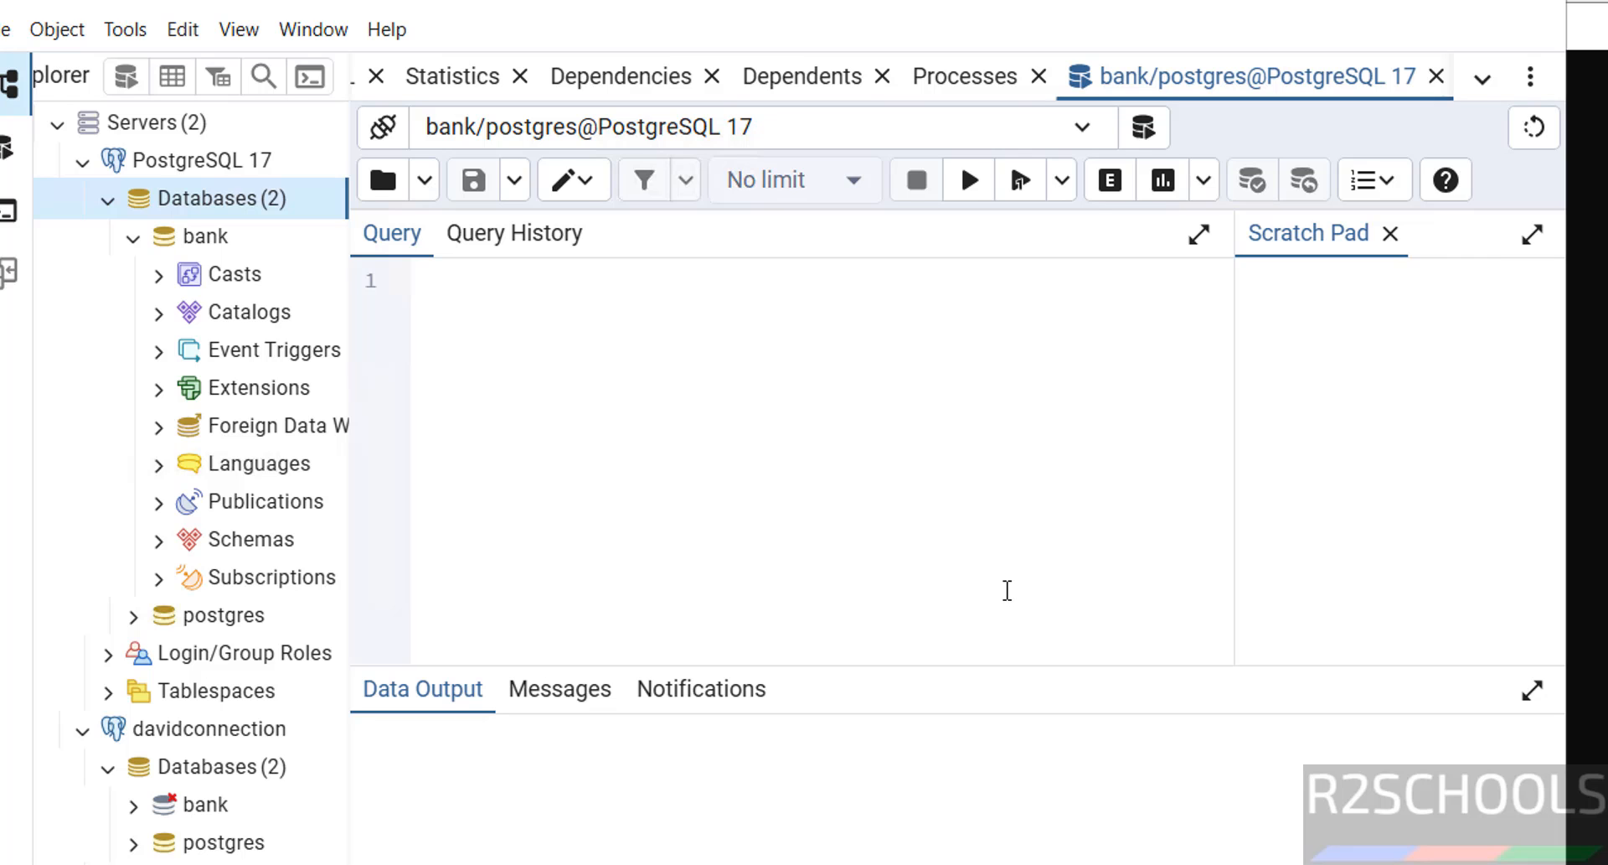
Step: Open services.msc and check that postgresql-x64-17 is Running with Automatic startup
key("super+r")
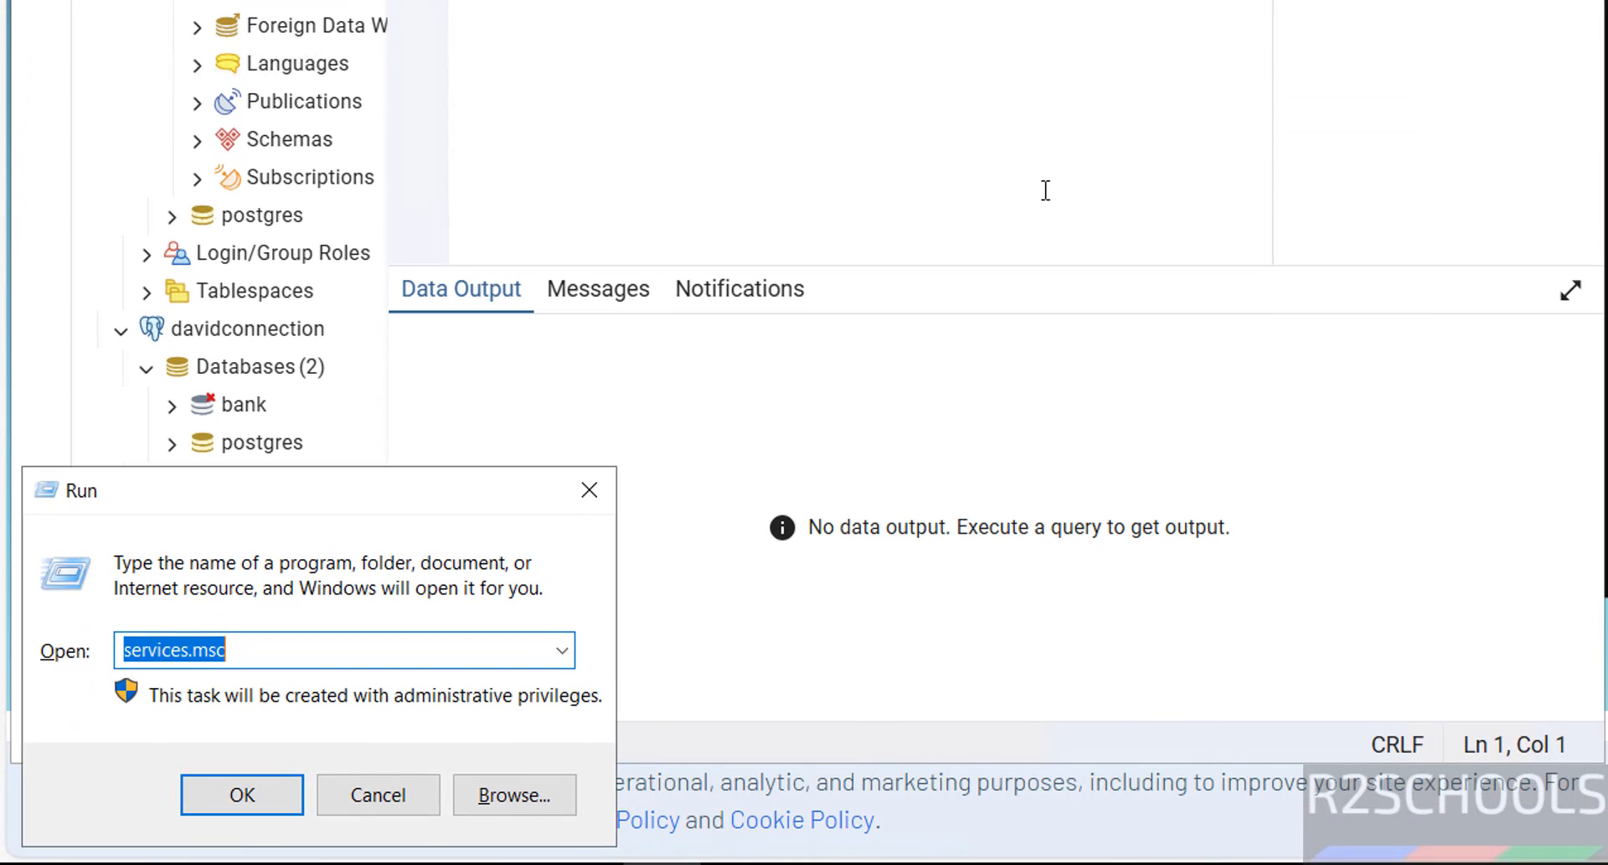
key("Return")
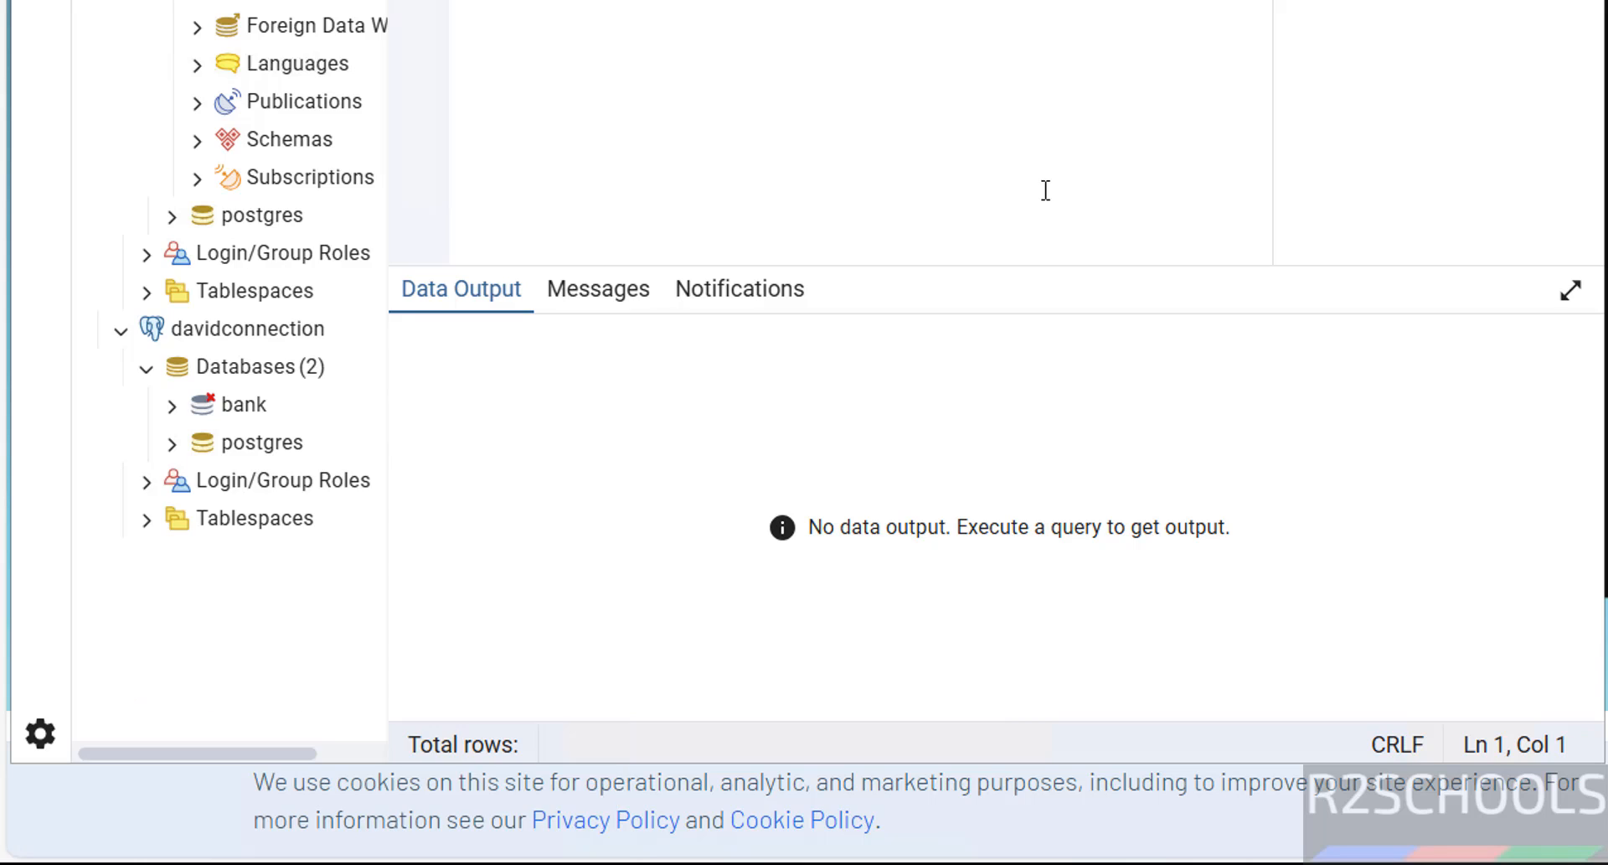
left_click(643, 425)
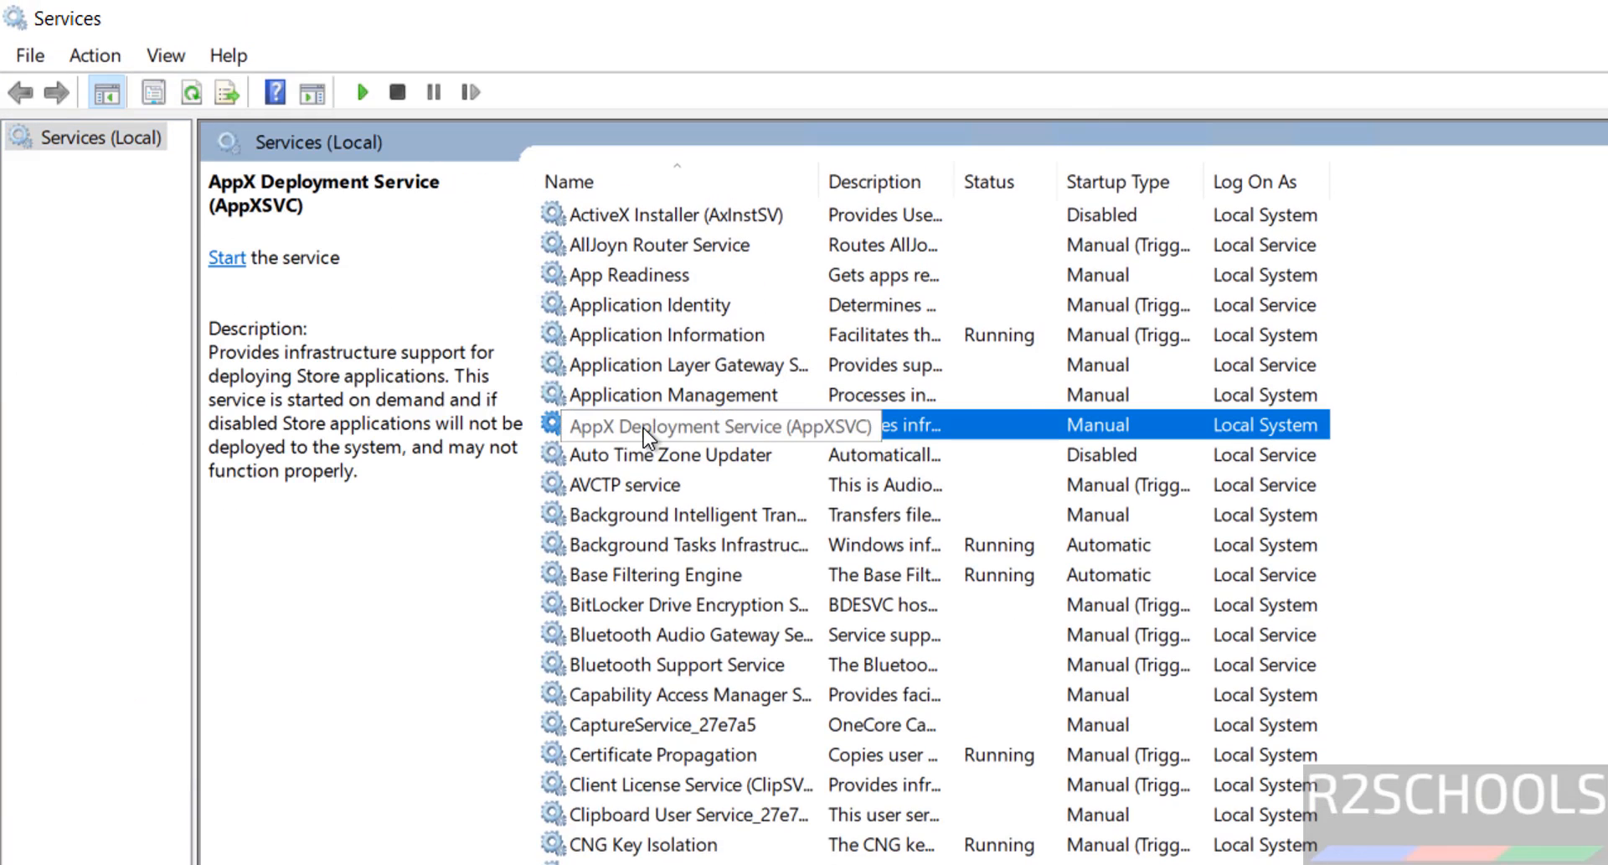
key("p")
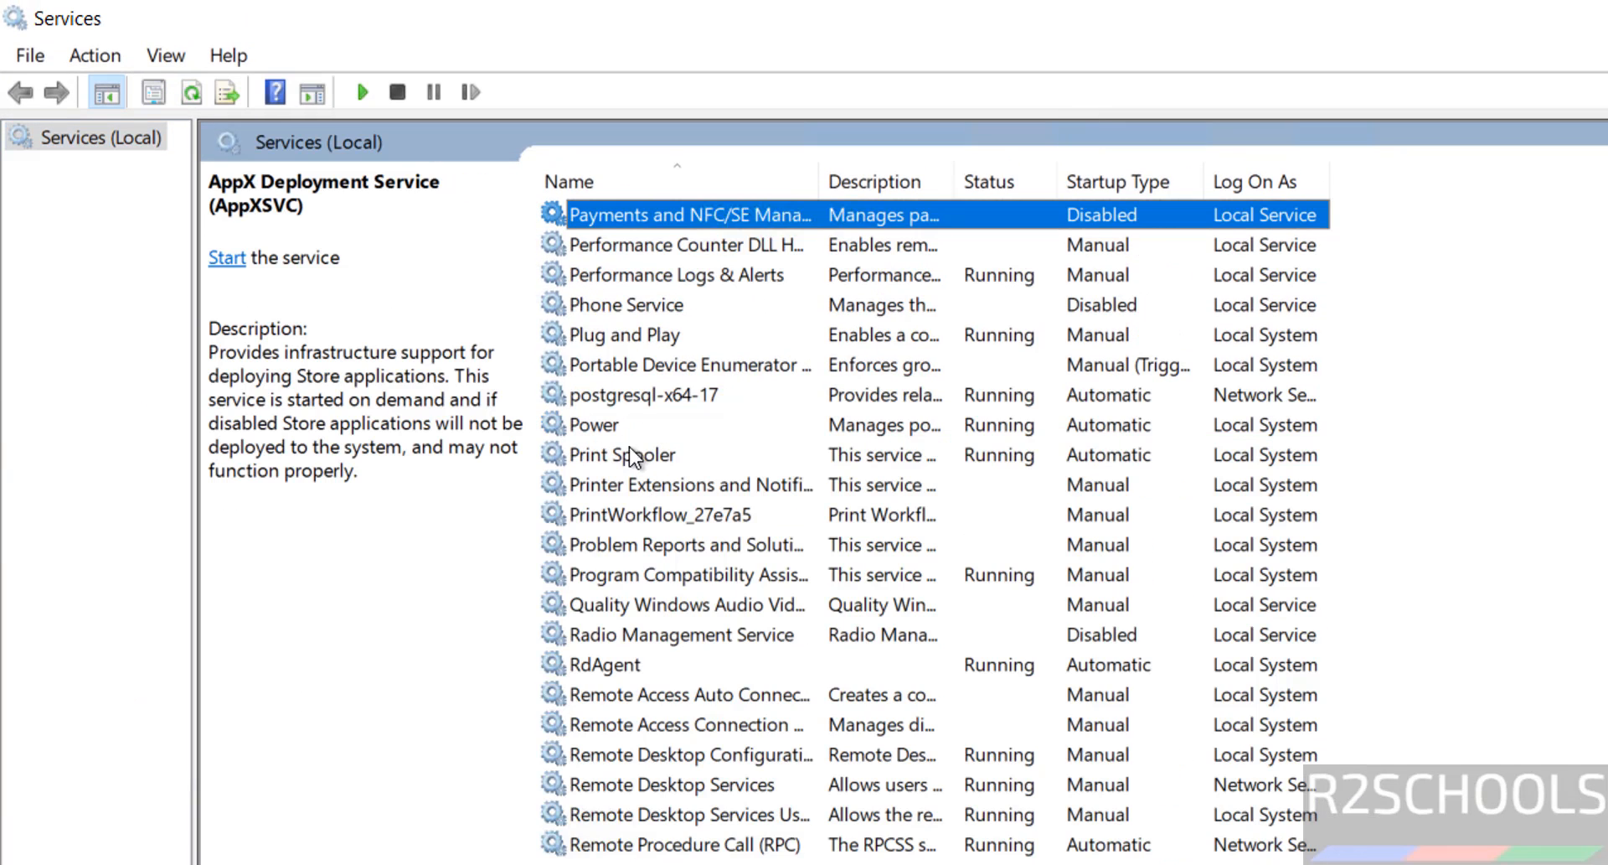
left_click(725, 395)
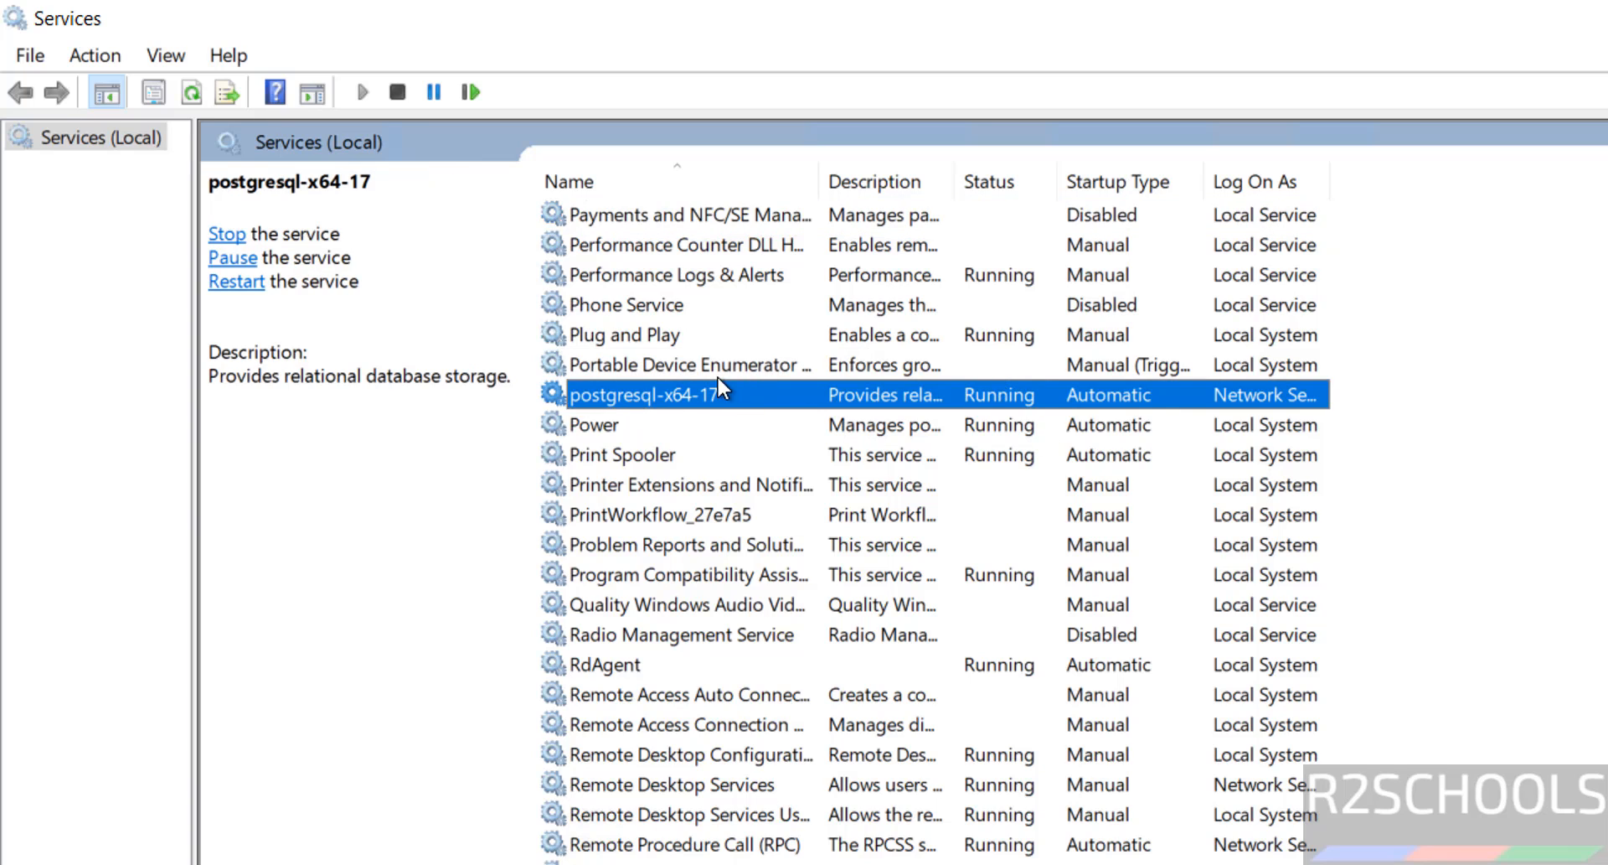
right_click(678, 387)
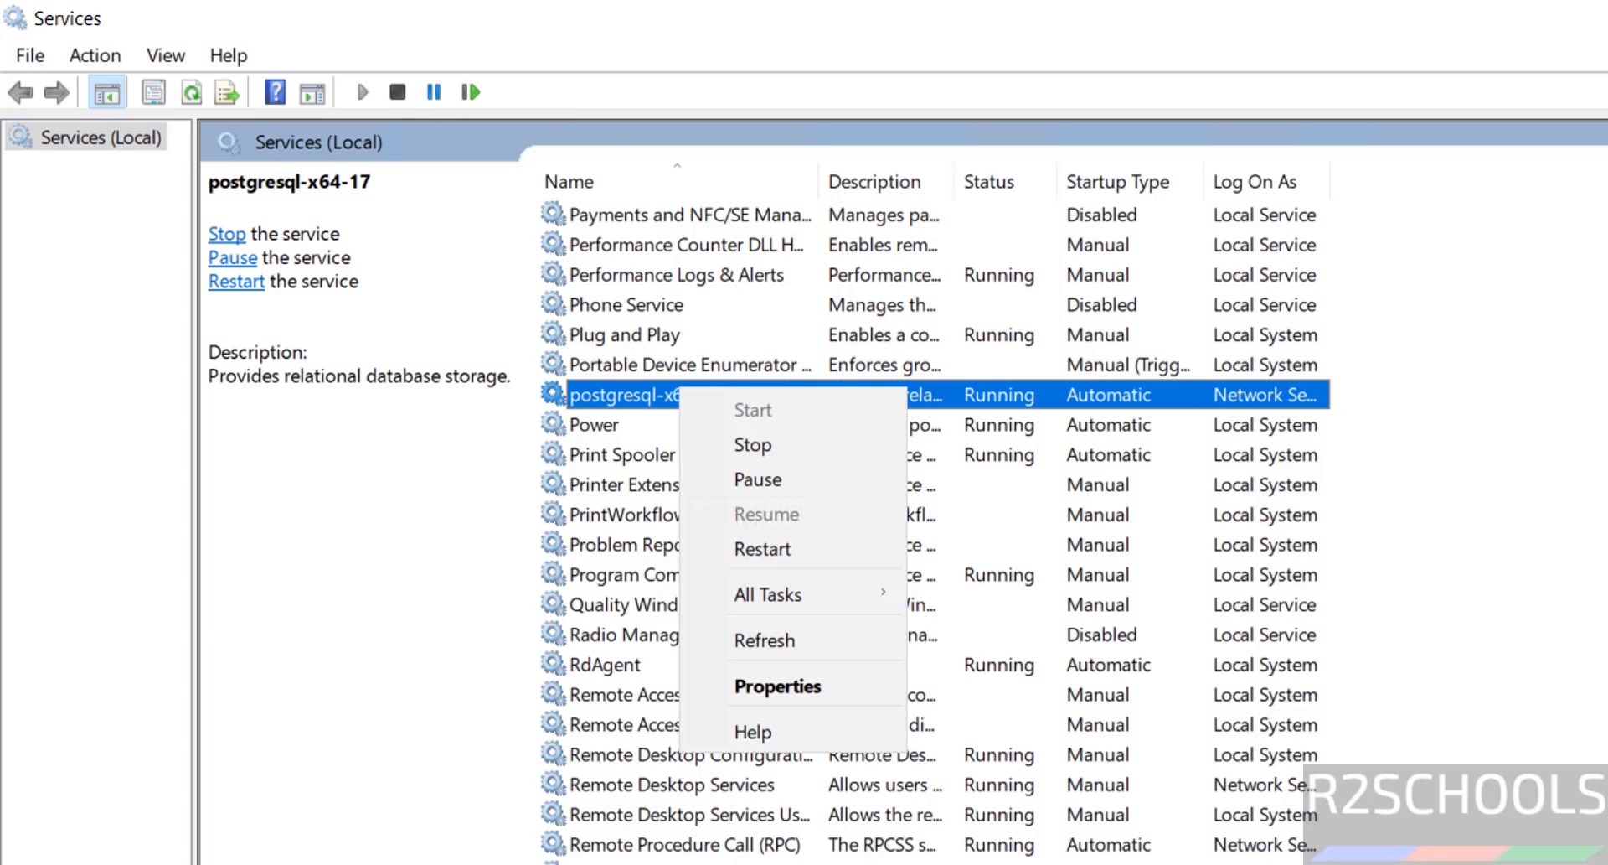
left_click(1508, 536)
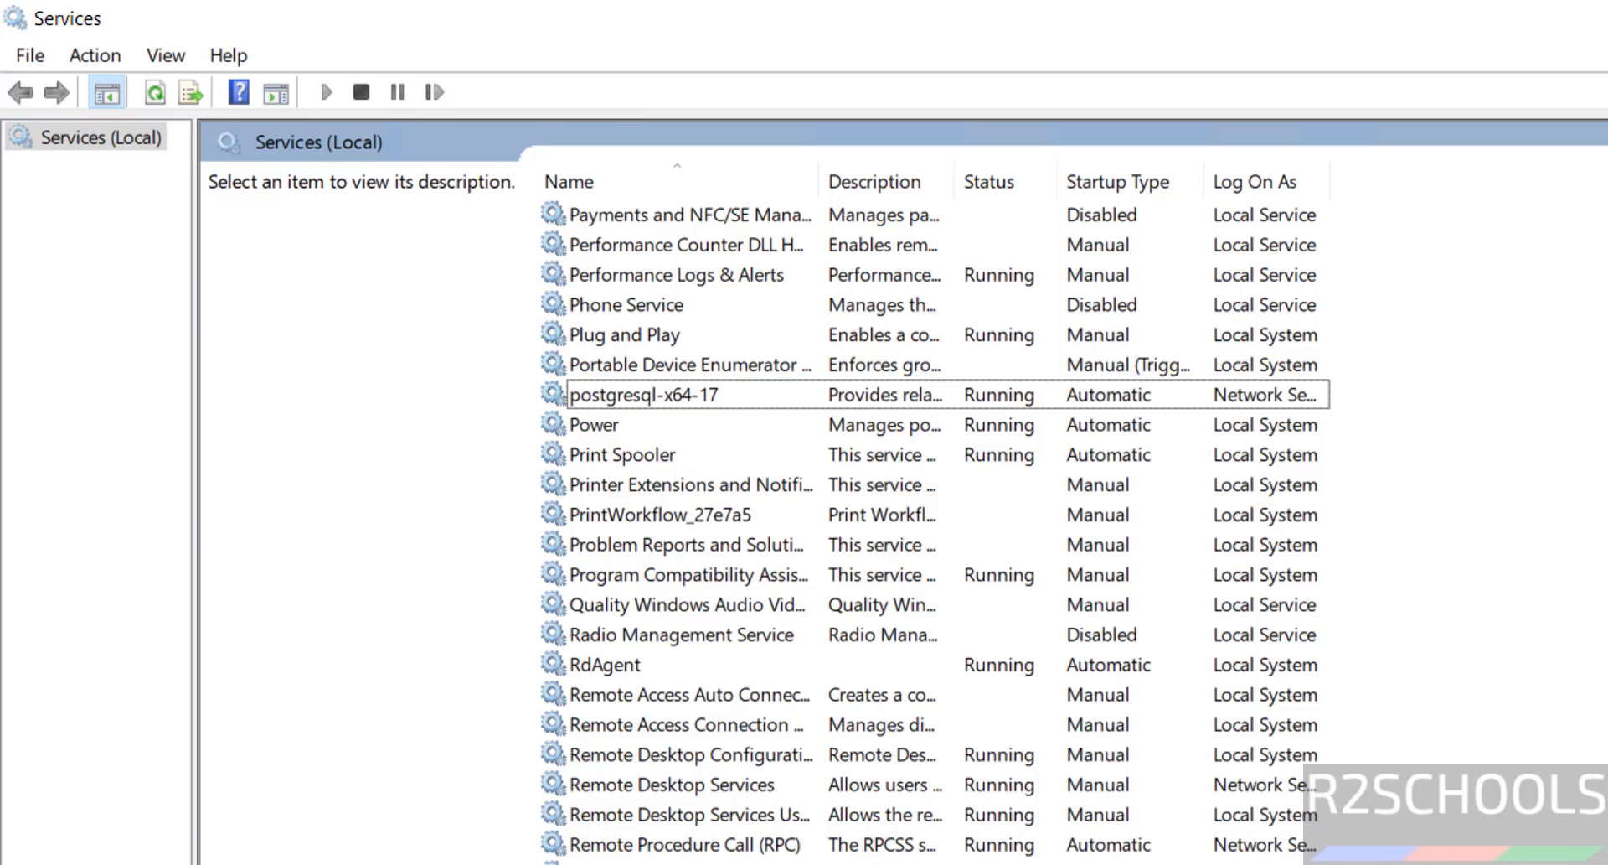